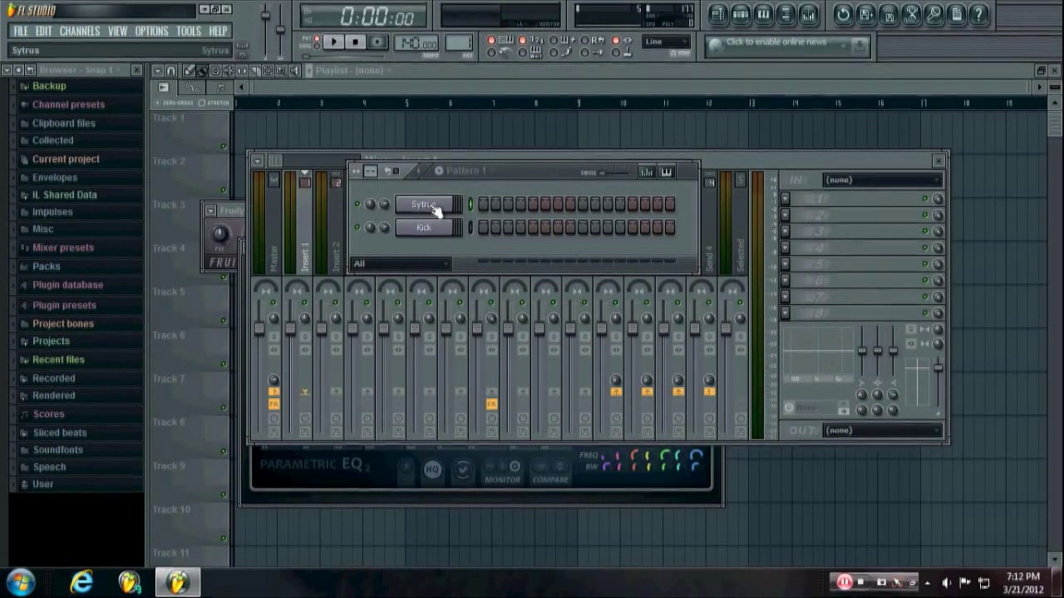
- Open the Sytrus channel's instrument editor
{"action": "left_click", "coordinate": [434, 209]}
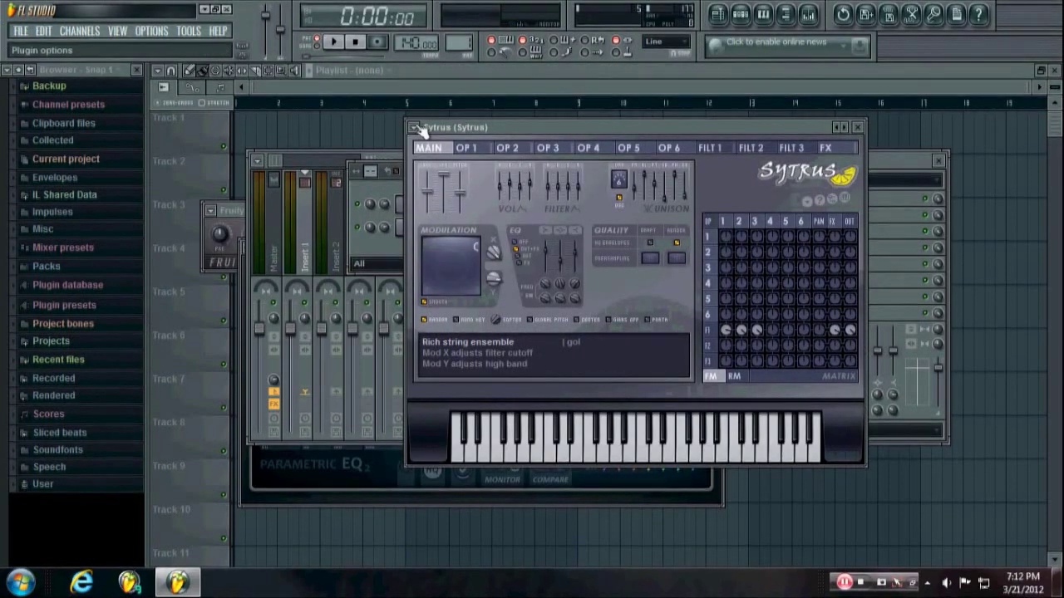
- Load the Default Sytrus preset and bring up Operator 1's settings page
{"action": "left_click", "coordinate": [413, 127]}
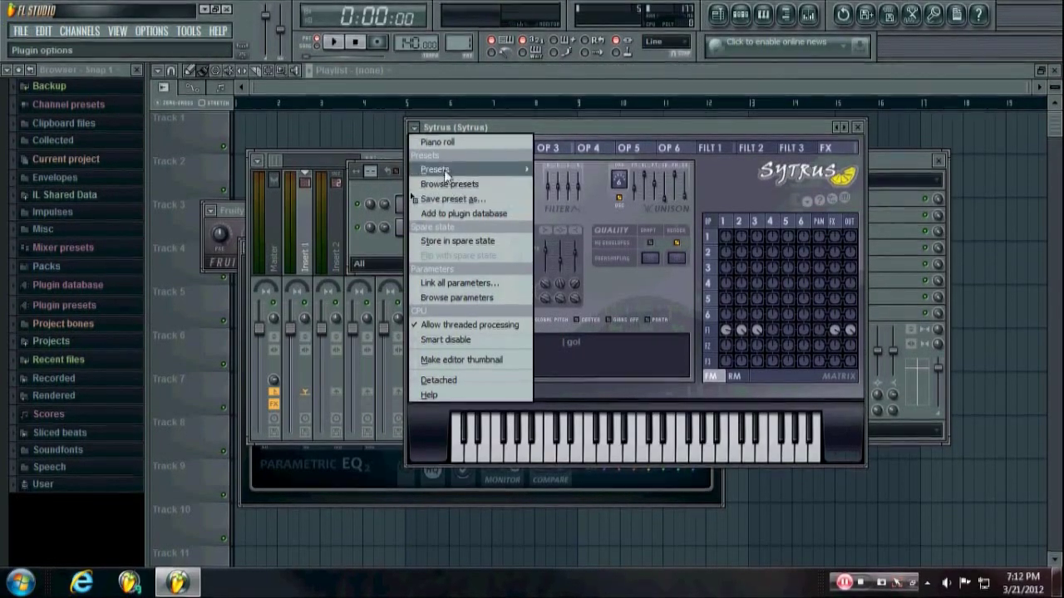
{"action": "mouse_move", "coordinate": [445, 168]}
{"action": "left_click", "coordinate": [45, 30]}
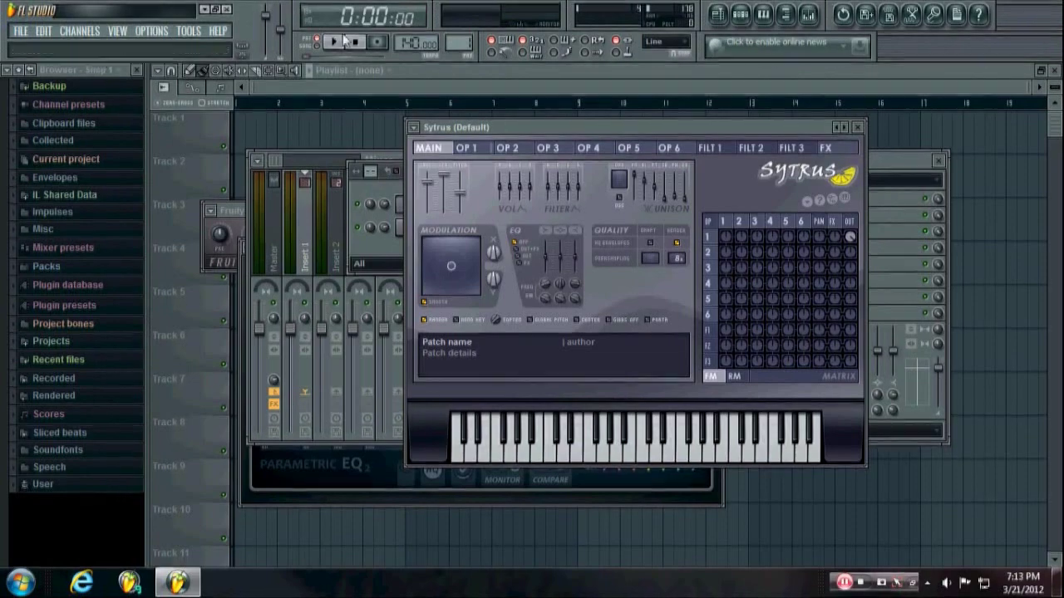
{"action": "left_click", "coordinate": [470, 148]}
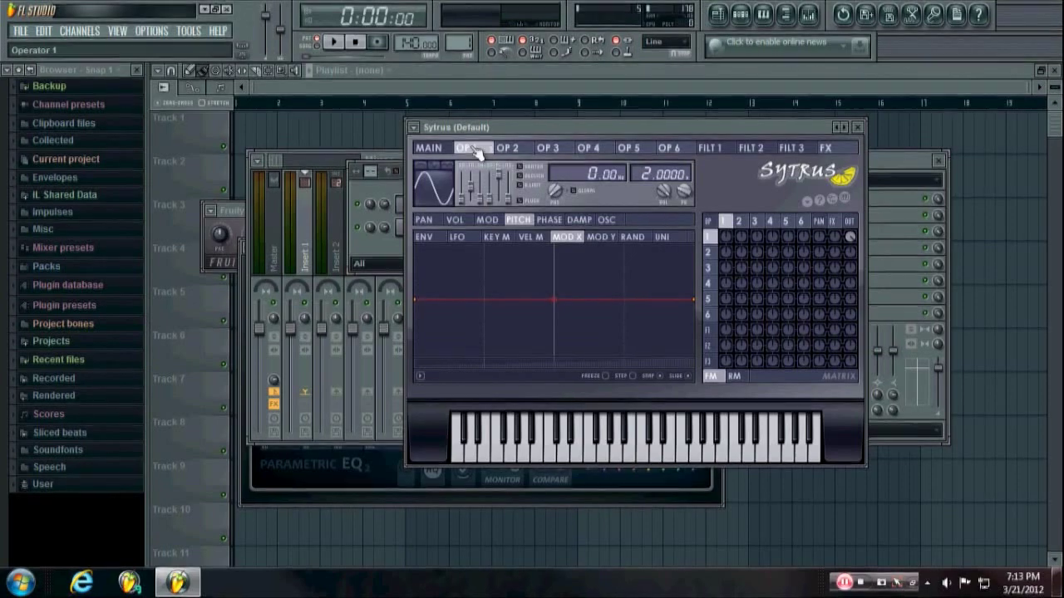
- Look through Operator 1's volume envelope and the Sytrus main settings, then return to Operator 1
{"action": "left_click", "coordinate": [455, 219]}
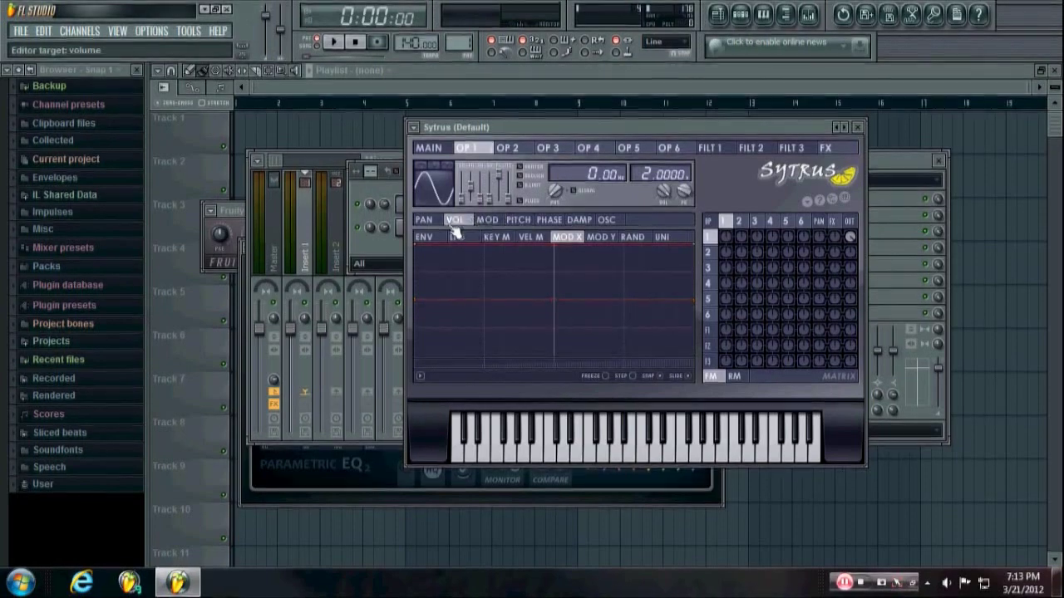
{"action": "left_click", "coordinate": [424, 237]}
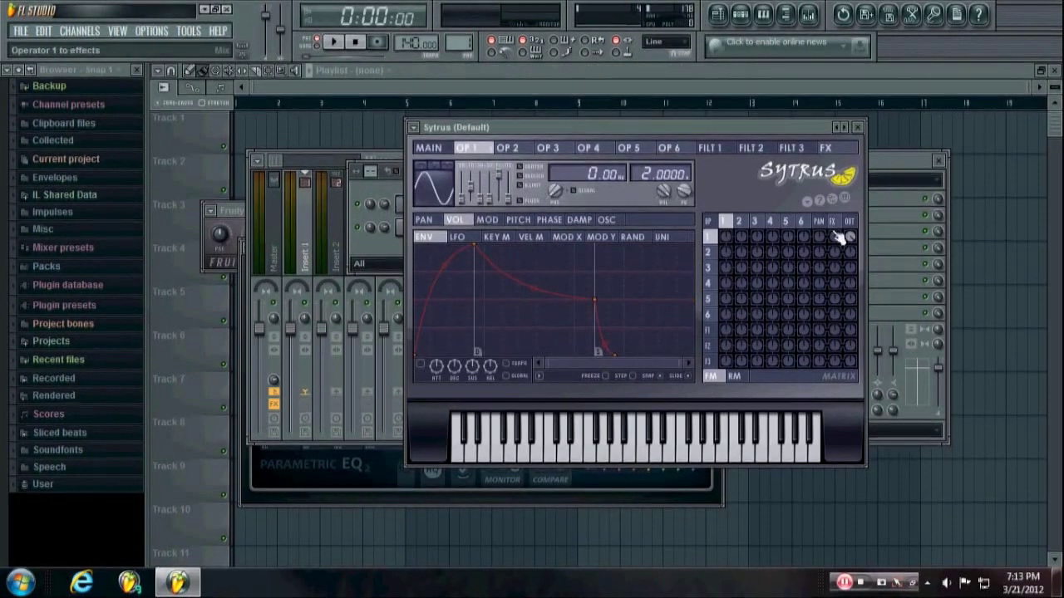
{"action": "left_click", "coordinate": [443, 152]}
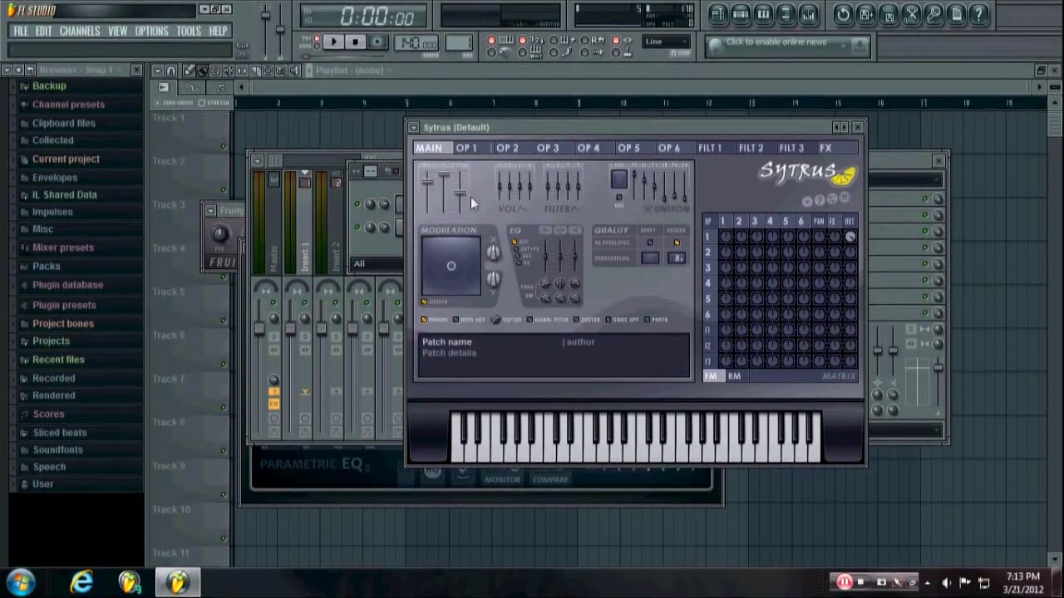
{"action": "left_click", "coordinate": [467, 149]}
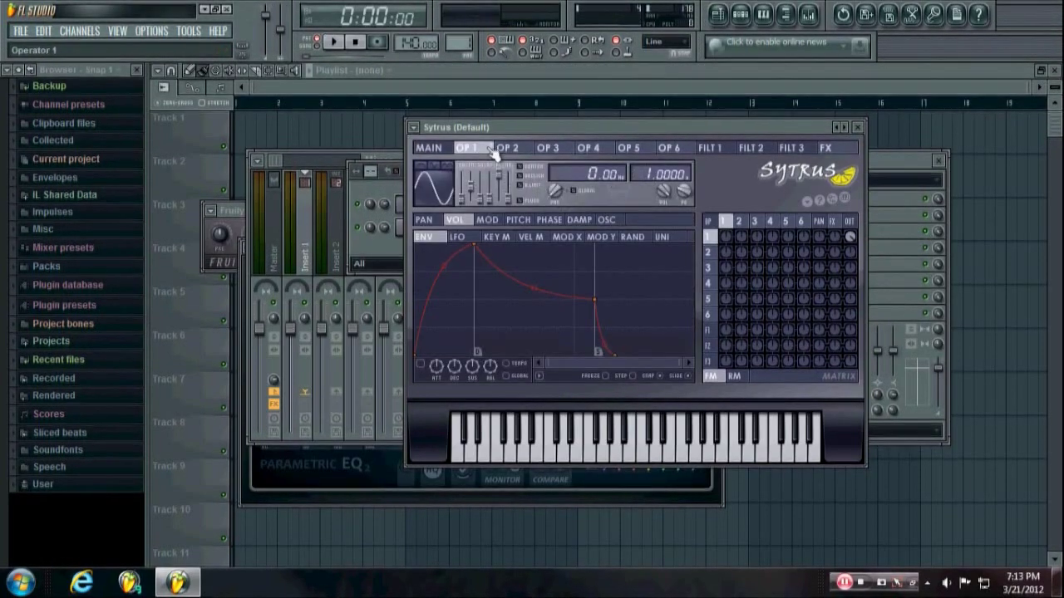
- Enable Operator 1's pitch envelope, shift its peak point later, and delete its last point
{"action": "left_click", "coordinate": [517, 222]}
{"action": "left_click", "coordinate": [420, 364]}
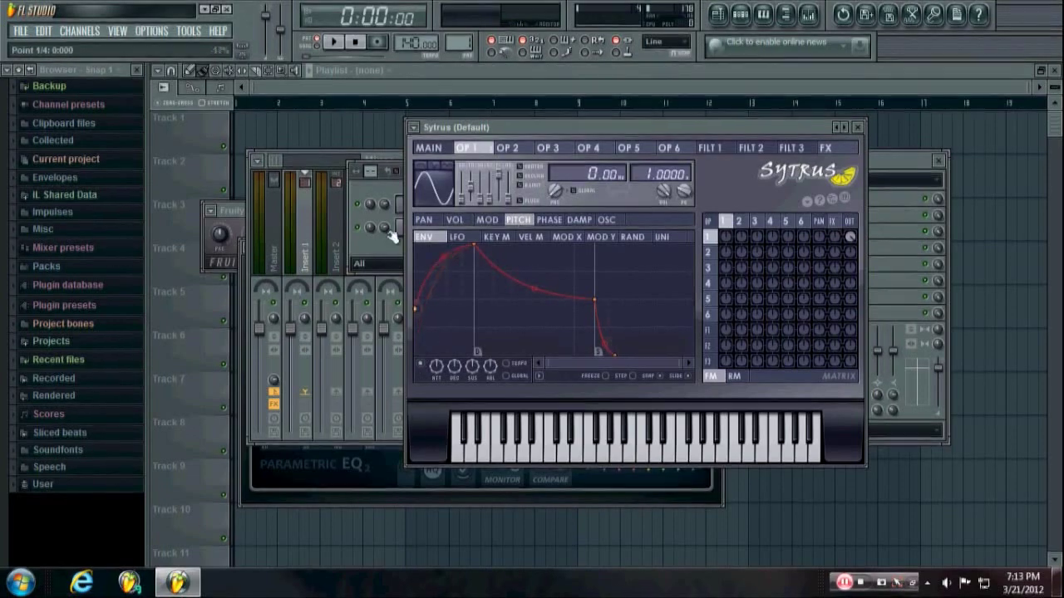
{"action": "left_click_drag", "start_coordinate": [474, 248], "coordinate": [465, 302]}
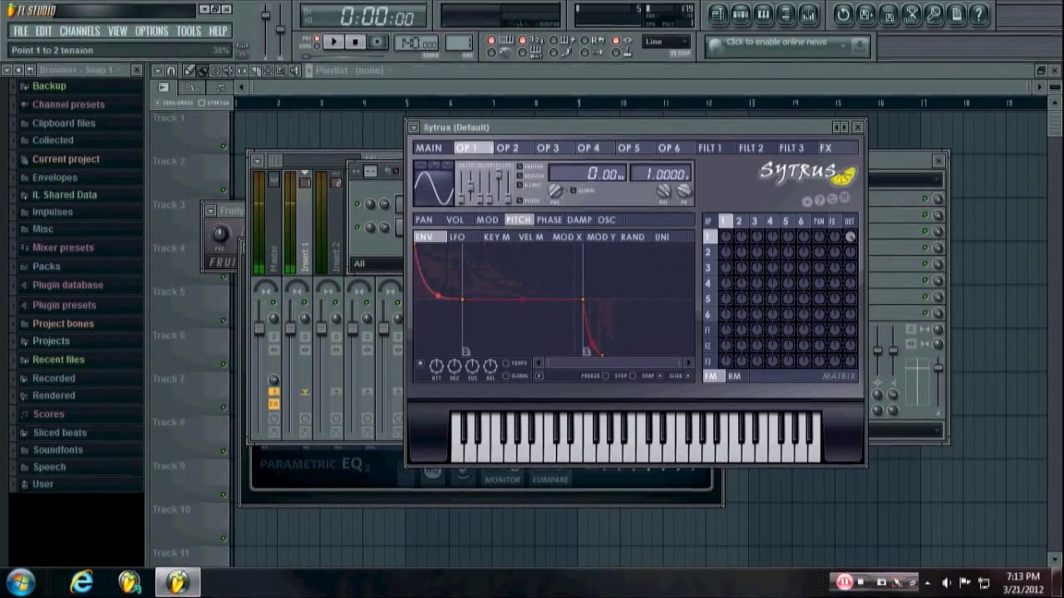
{"action": "right_click", "coordinate": [607, 354]}
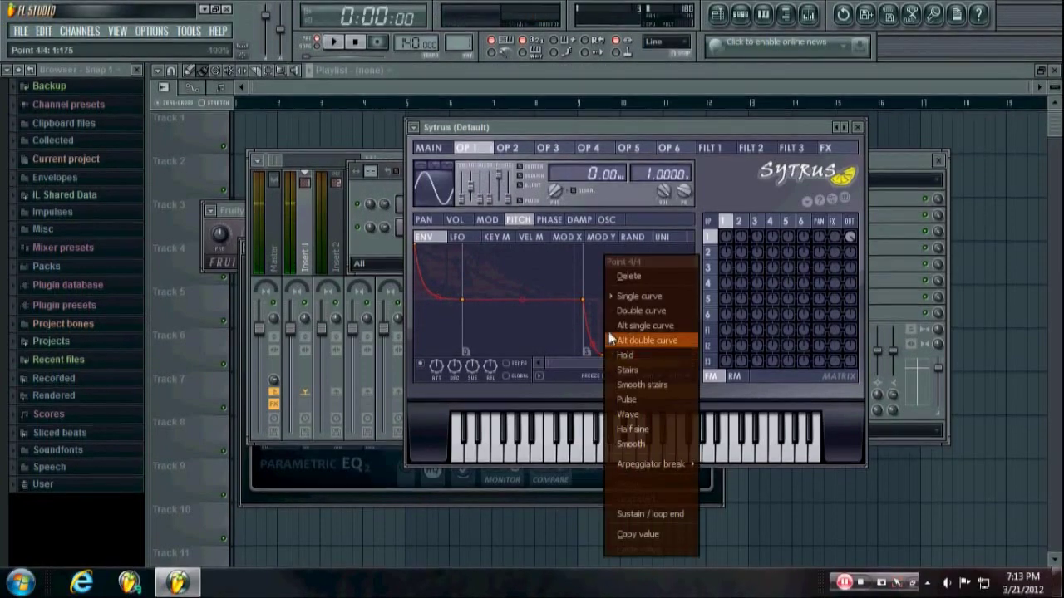
{"action": "left_click", "coordinate": [623, 280]}
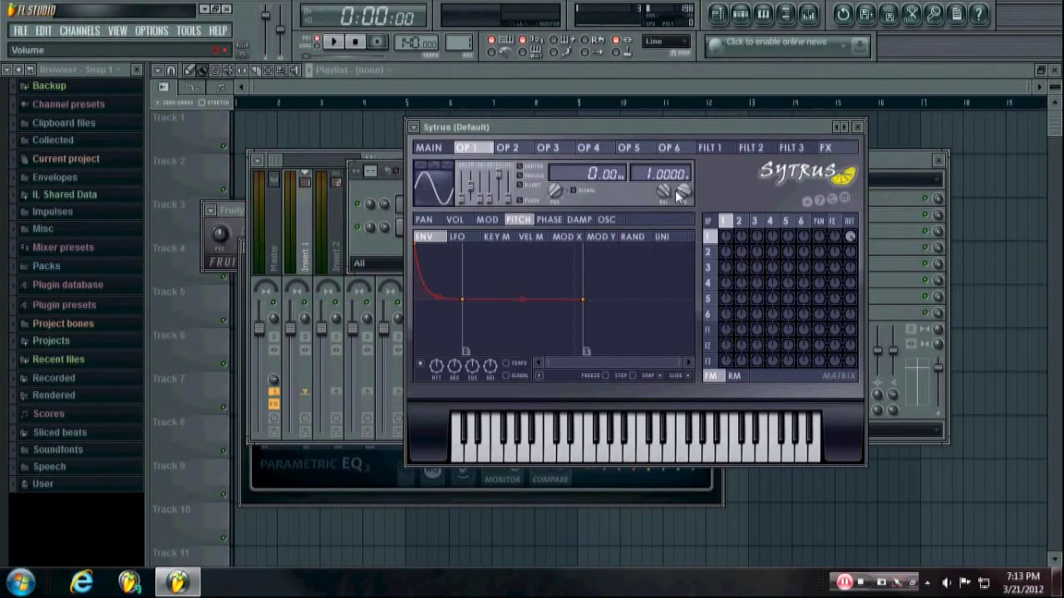
- Audition the kick with a Sytrus note, then show Operator 1's oscillator waveform page
{"action": "left_click", "coordinate": [604, 453]}
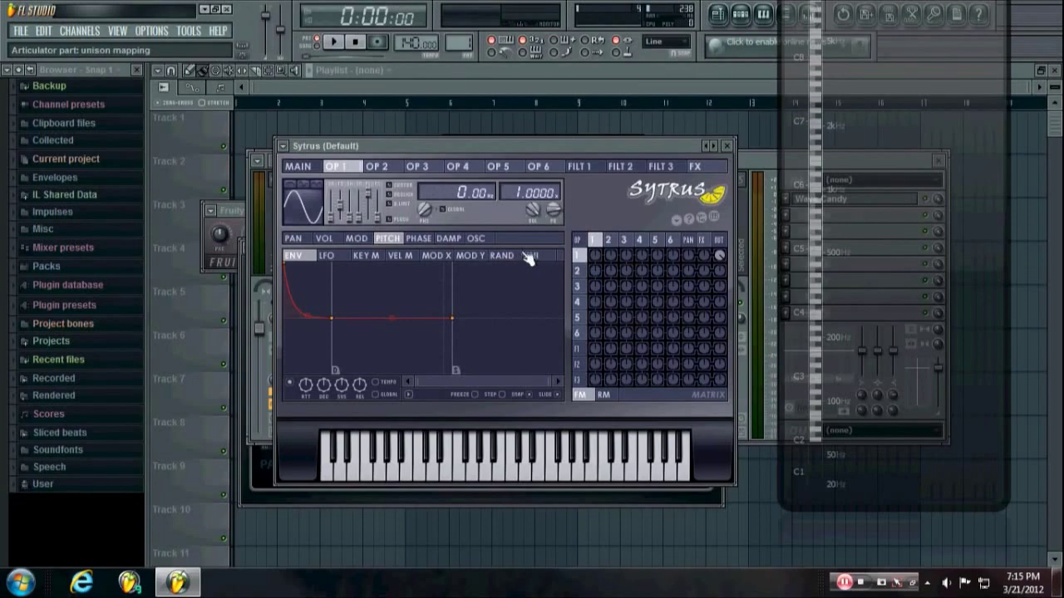
{"action": "left_click", "coordinate": [482, 239]}
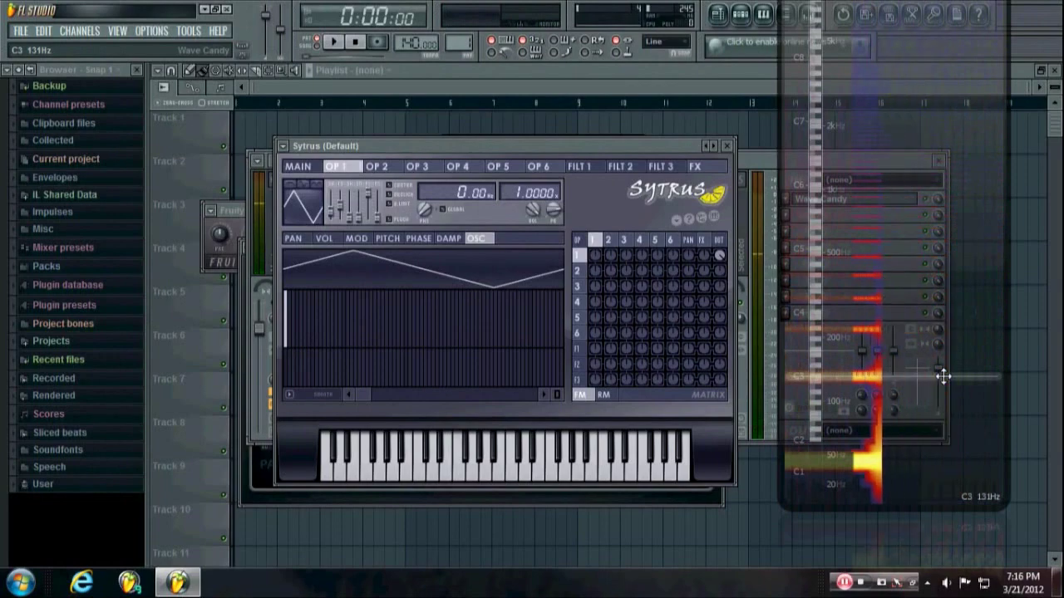
- Reshape Operator 1's waveform from a sine into a triangle and play a note to hear it
{"action": "left_click_drag", "start_coordinate": [337, 214], "coordinate": [336, 208]}
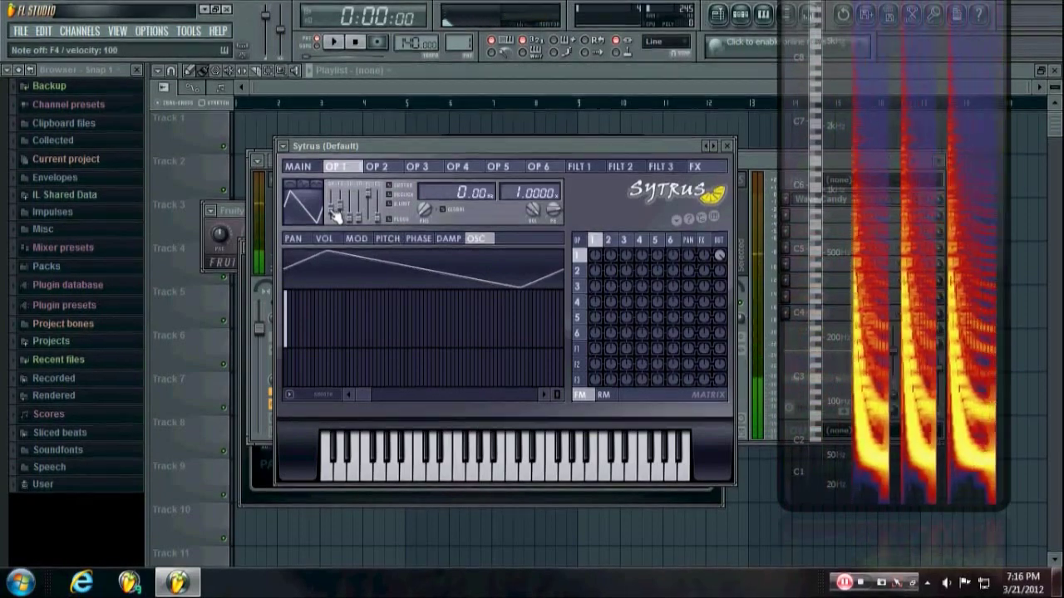
{"action": "left_click_drag", "start_coordinate": [337, 222], "coordinate": [336, 208]}
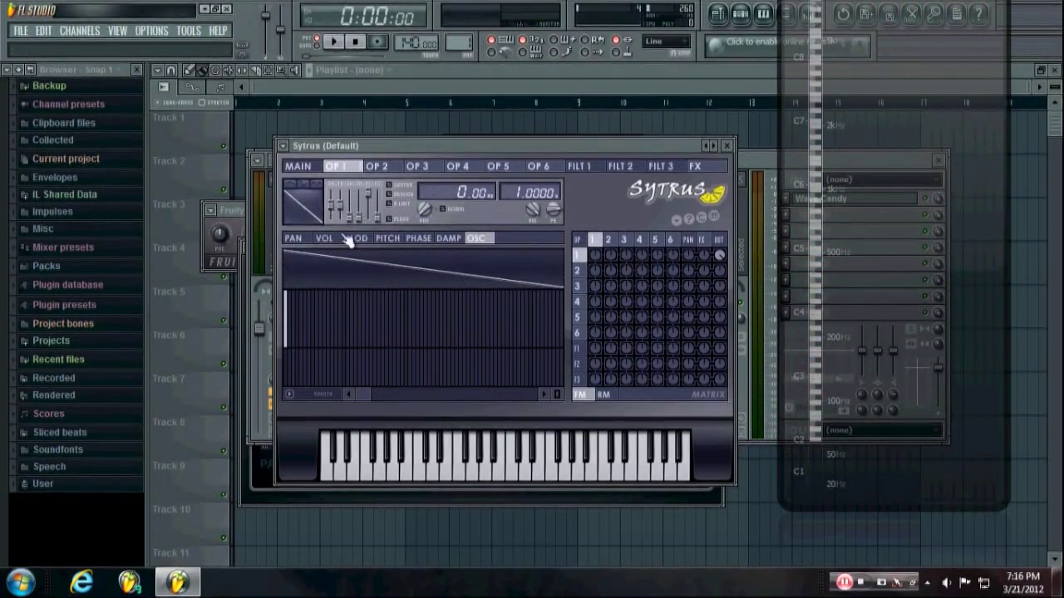
{"action": "left_click_drag", "start_coordinate": [340, 215], "coordinate": [339, 227]}
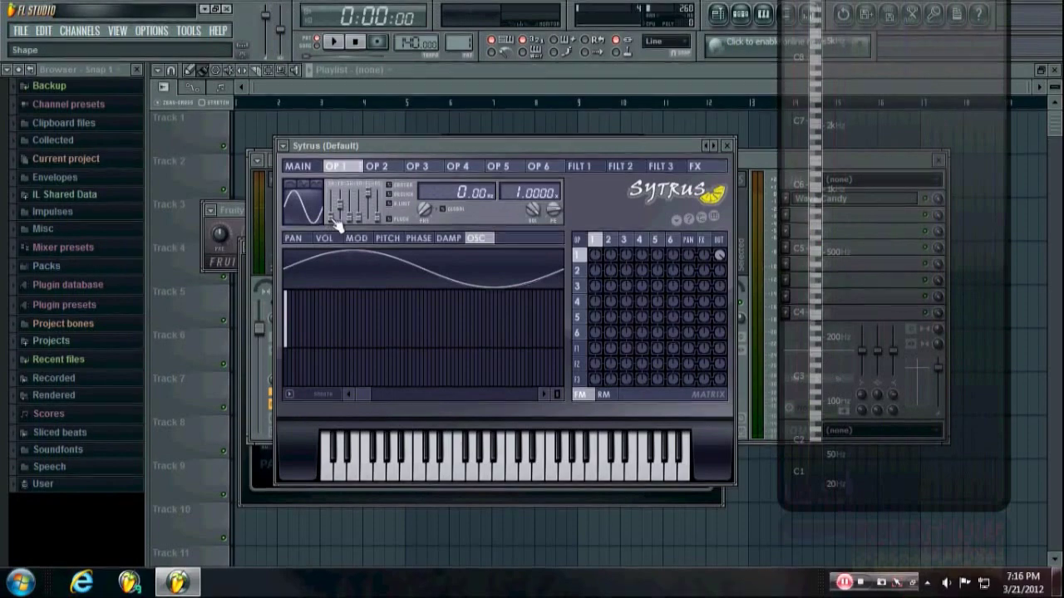
{"action": "left_click_drag", "start_coordinate": [338, 225], "coordinate": [336, 215]}
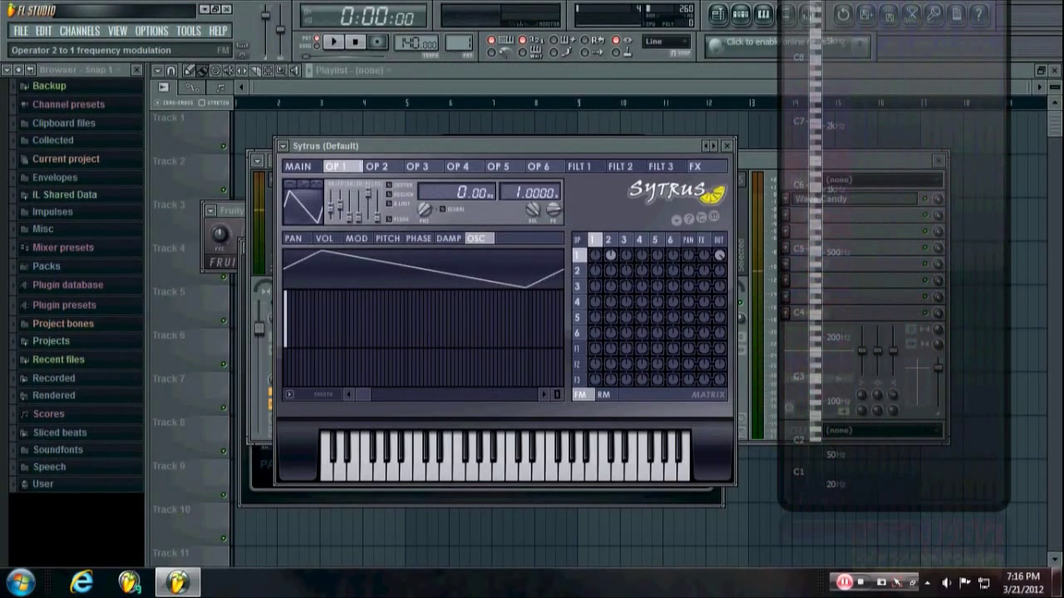
{"action": "key", "text": "v"}
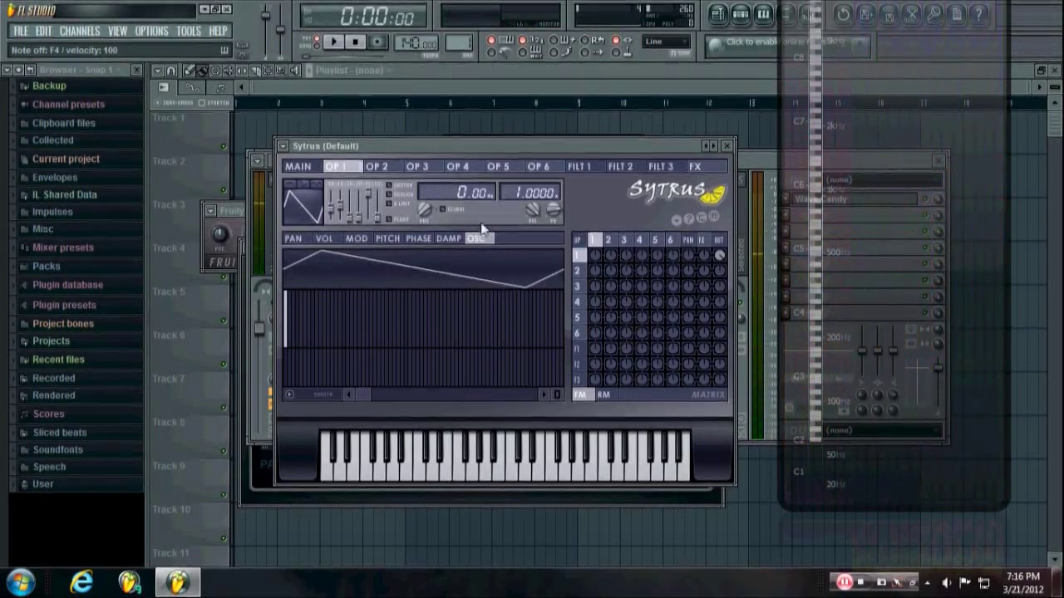
{"action": "left_click", "coordinate": [328, 239]}
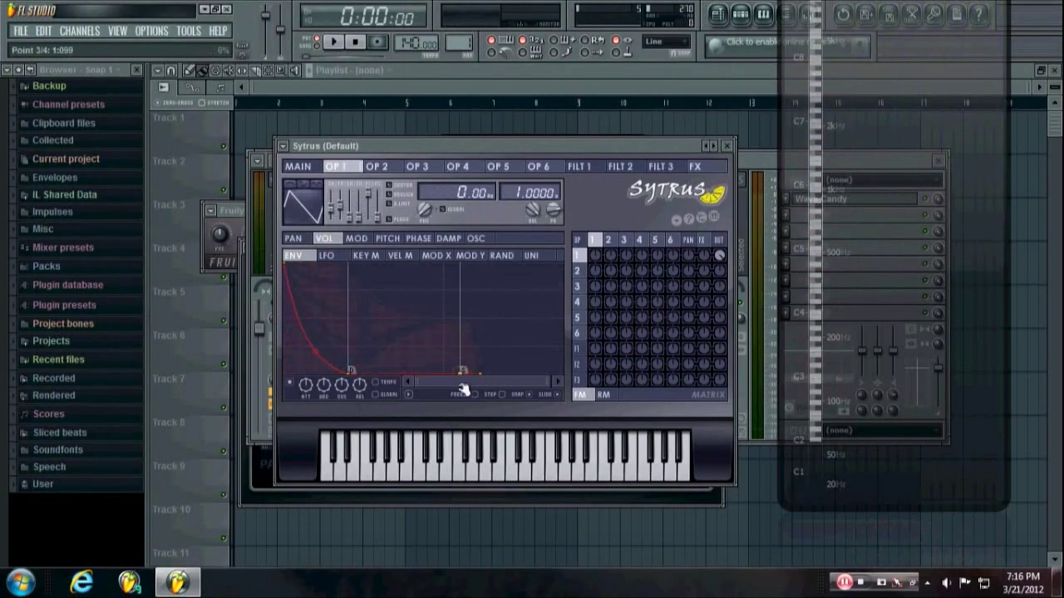
- Bend Operator 1's first volume envelope segment into a steep, fast exponential decay to silence
{"action": "right_click", "coordinate": [486, 377]}
{"action": "left_click", "coordinate": [491, 303]}
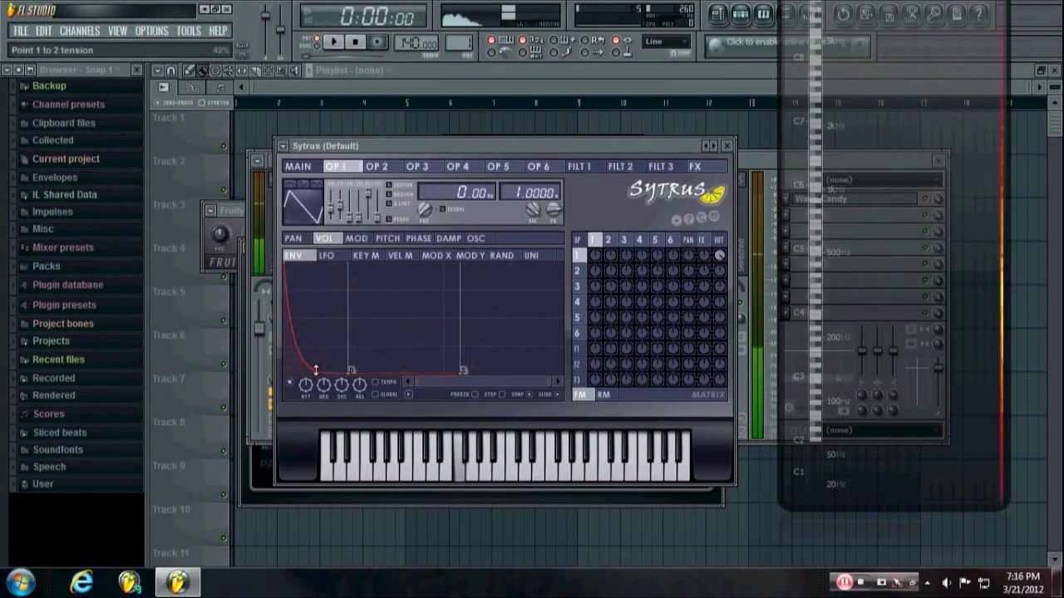
{"action": "left_click_drag", "start_coordinate": [315, 369], "coordinate": [316, 367]}
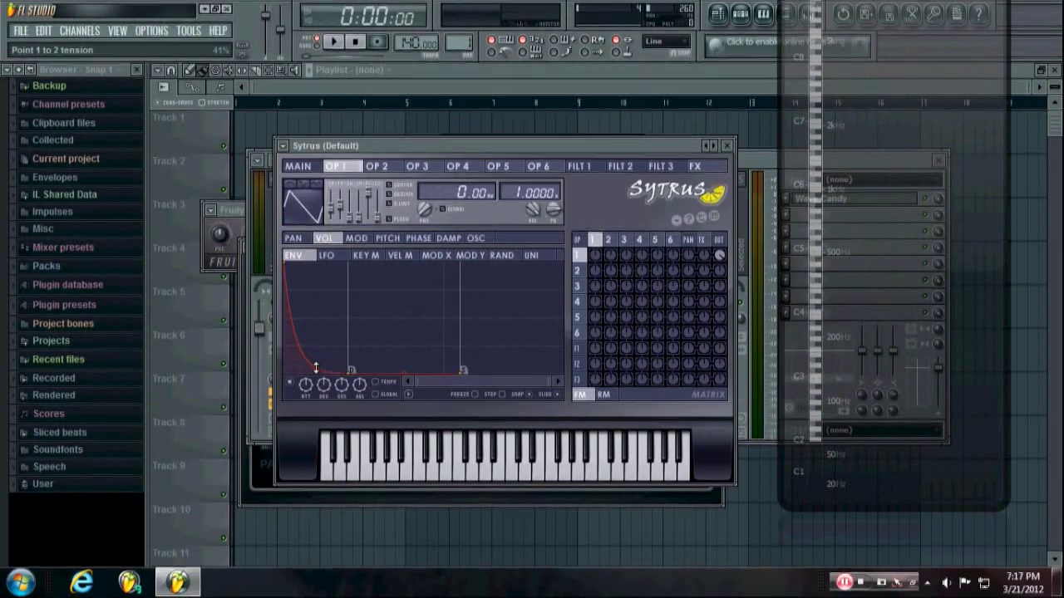
{"action": "left_click_drag", "start_coordinate": [316, 368], "coordinate": [317, 374]}
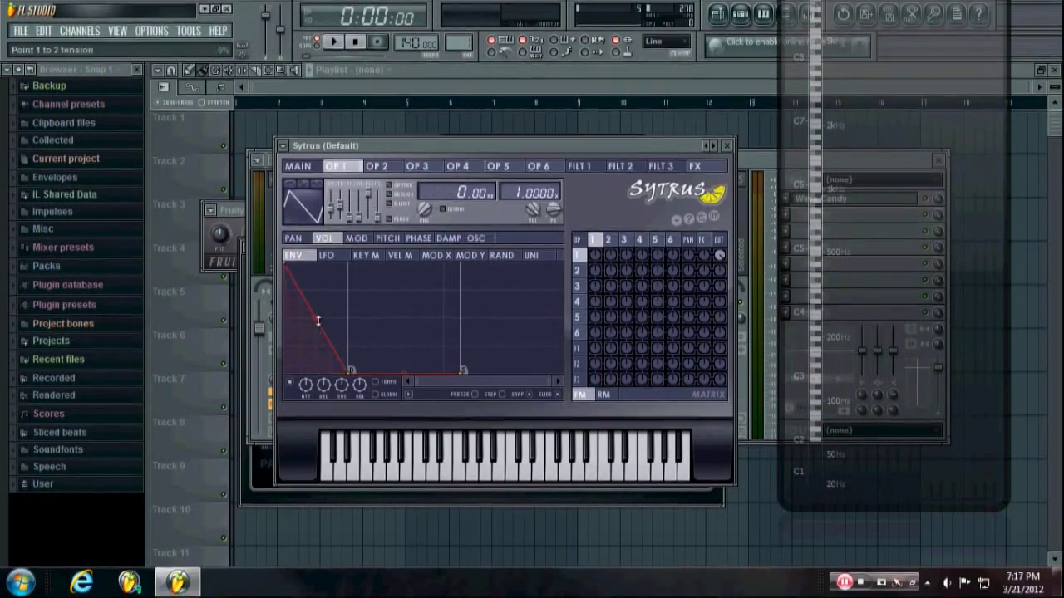
{"action": "left_click_drag", "start_coordinate": [318, 320], "coordinate": [316, 369]}
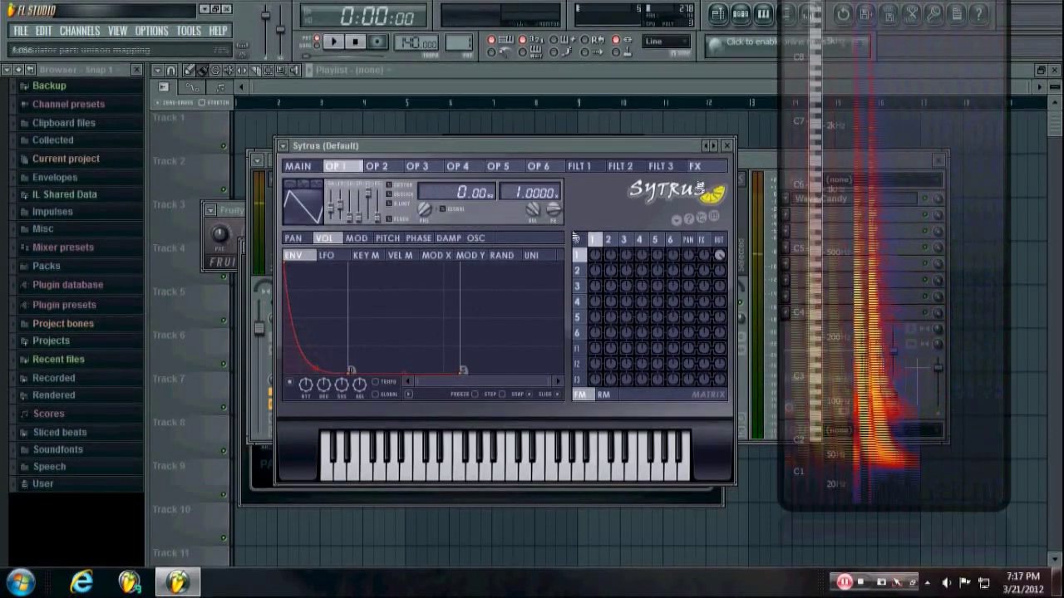
{"action": "key", "text": "F9"}
- Route the Default Sytrus channel to mixer Insert 1
{"action": "left_click", "coordinate": [741, 16]}
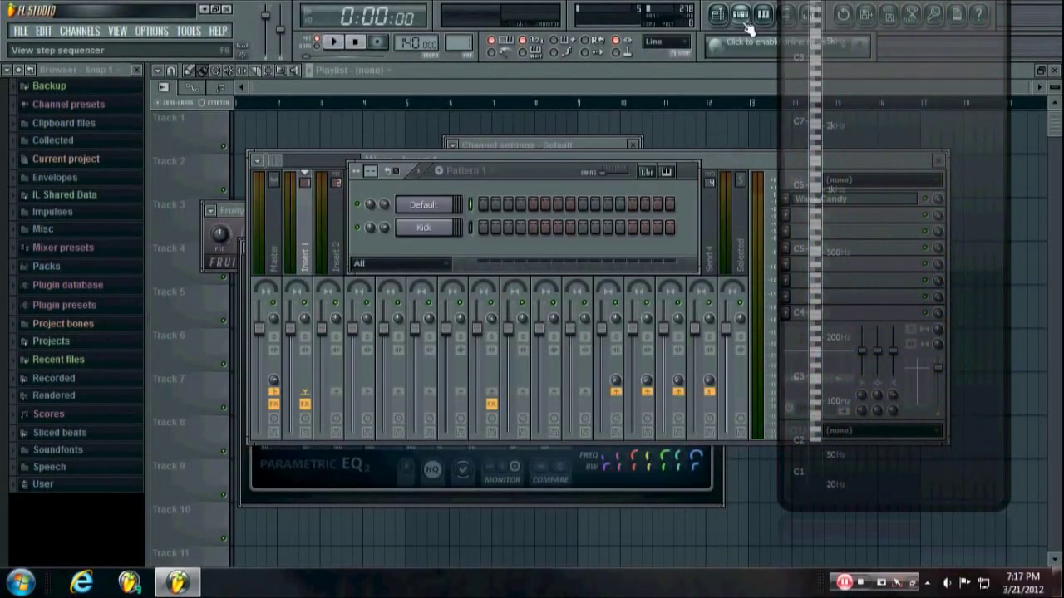
{"action": "left_click", "coordinate": [445, 203]}
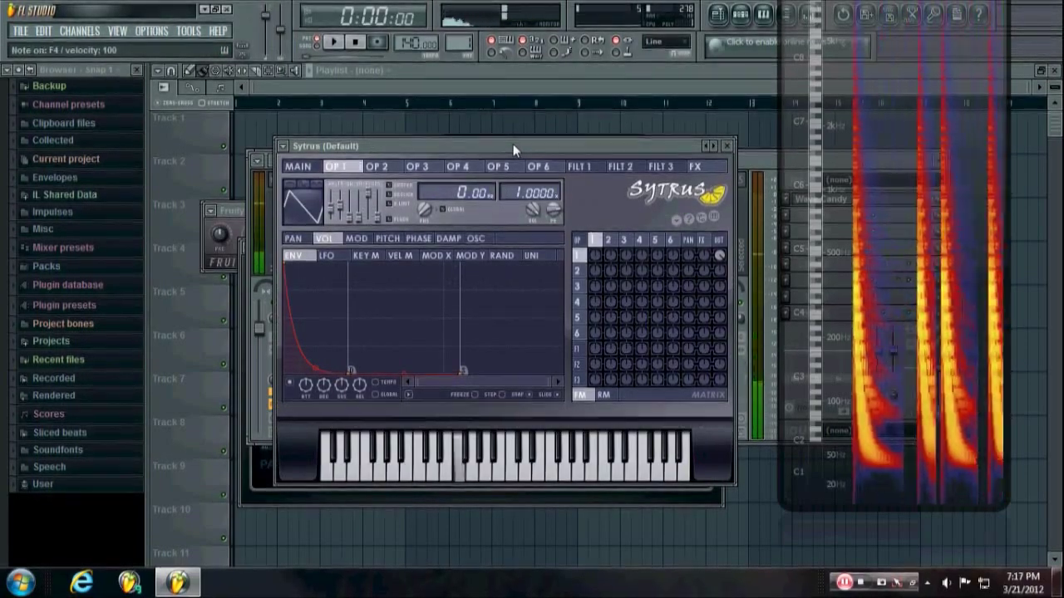
{"action": "left_click_drag", "start_coordinate": [513, 150], "coordinate": [569, 147]}
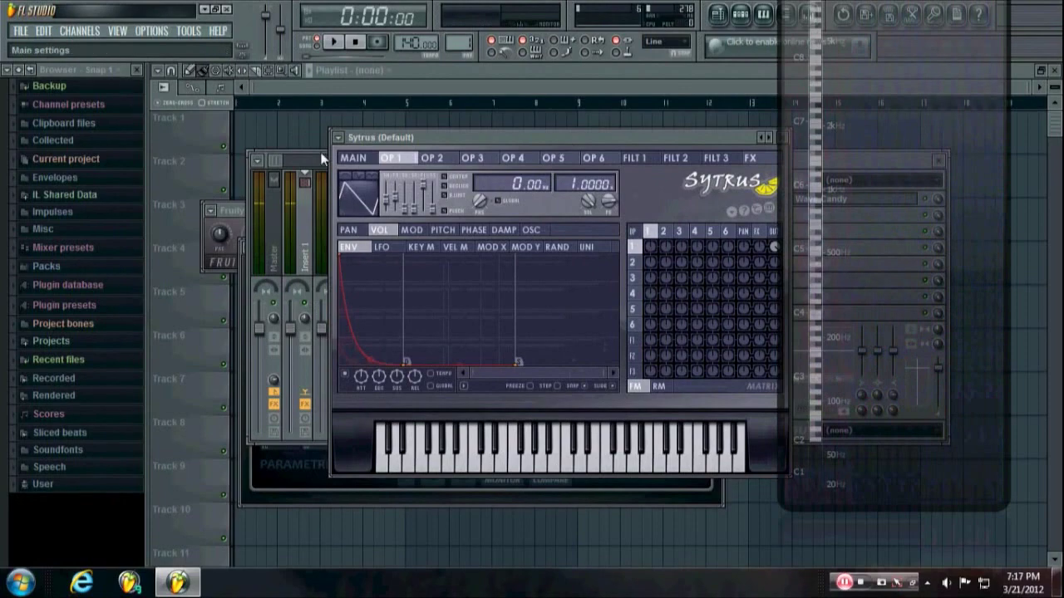
{"action": "right_click", "coordinate": [315, 234]}
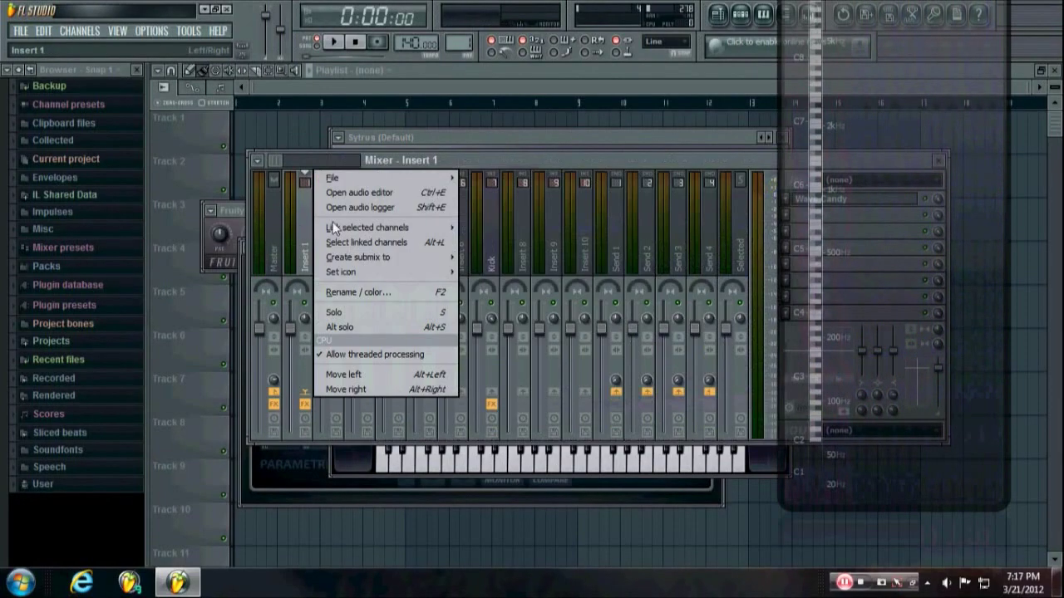
{"action": "left_click", "coordinate": [407, 242]}
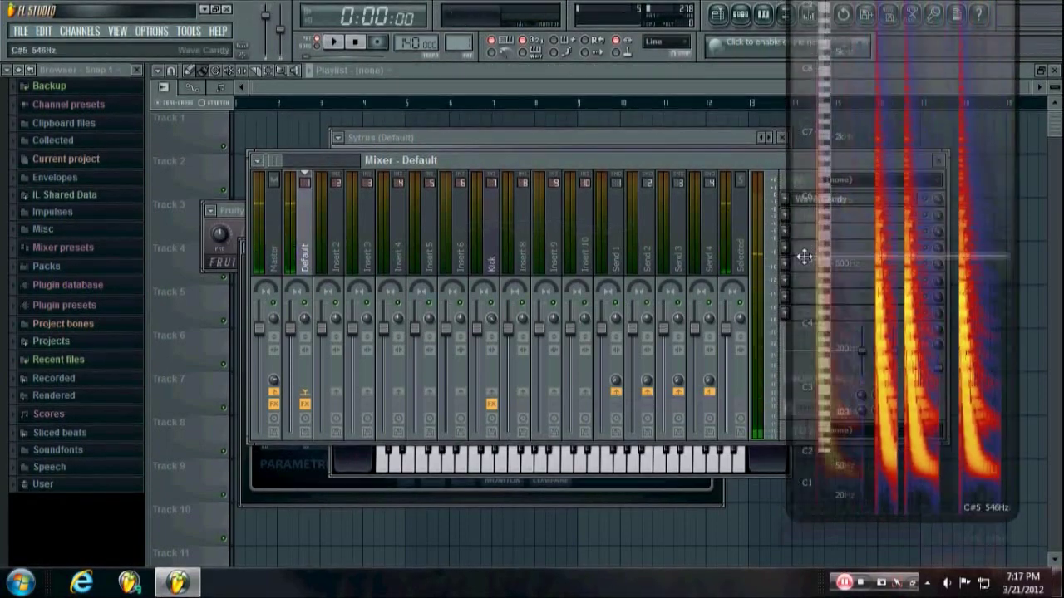
- On the Default mixer track, replace the Wave Candy slot with (none)
{"action": "left_click_drag", "start_coordinate": [807, 254], "coordinate": [969, 261]}
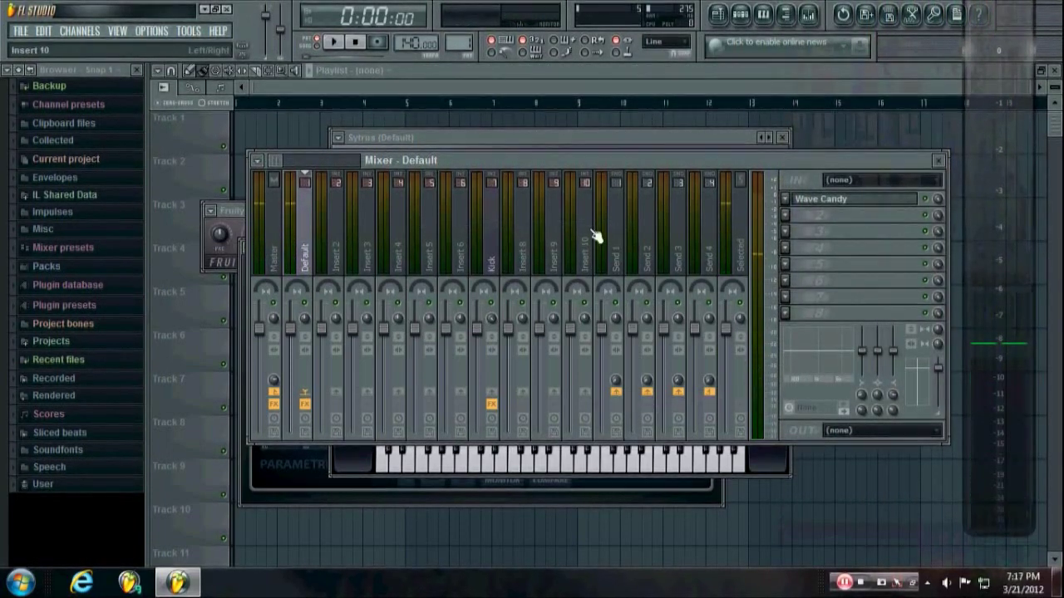
{"action": "left_click", "coordinate": [341, 245]}
{"action": "left_click", "coordinate": [307, 249]}
{"action": "left_click", "coordinate": [784, 198]}
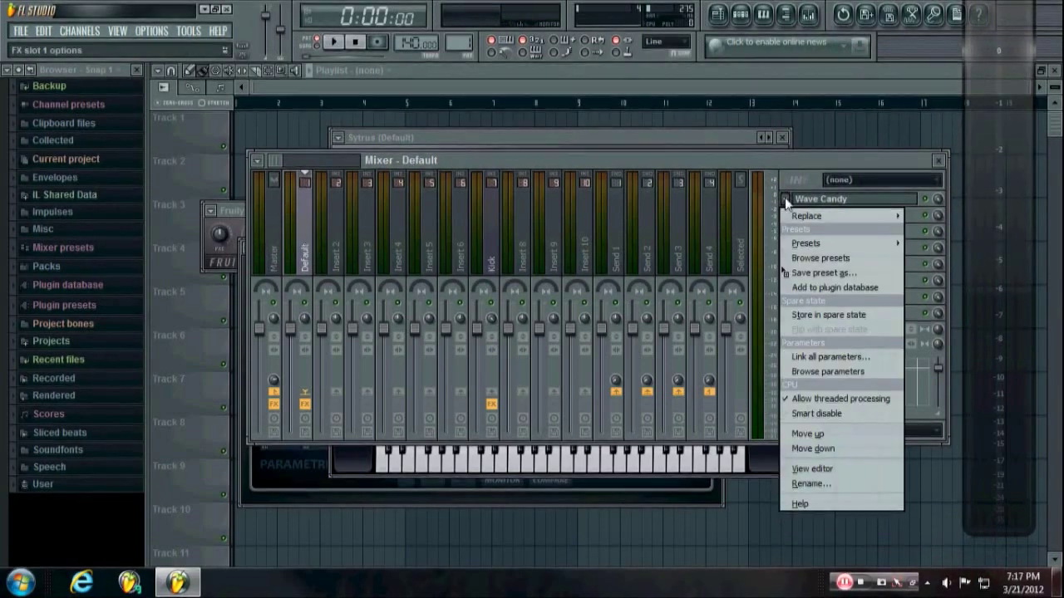
{"action": "mouse_move", "coordinate": [798, 214]}
{"action": "left_click", "coordinate": [859, 85]}
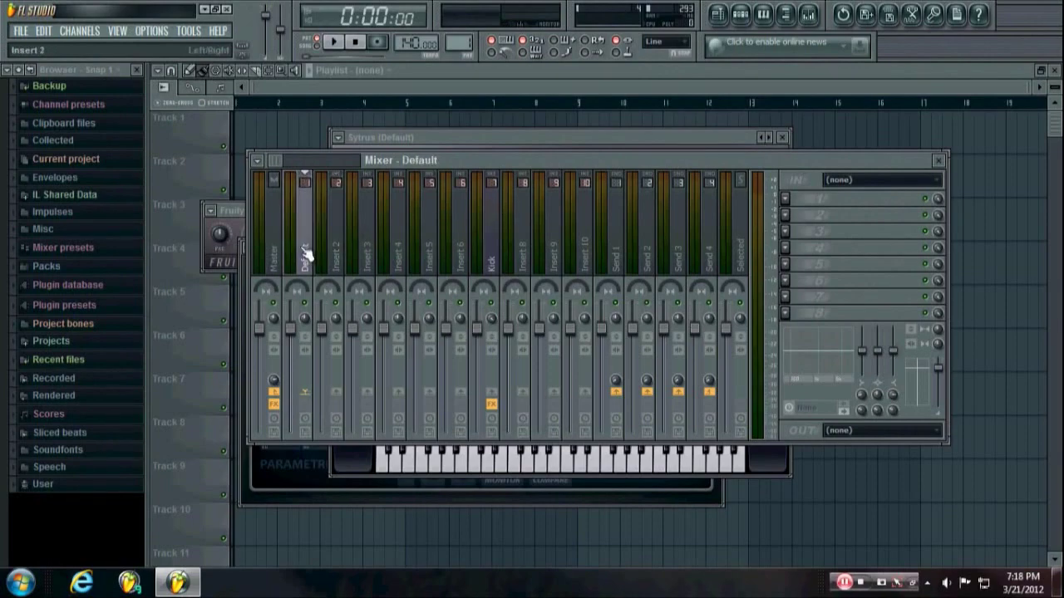
- Load Fruity Parametric EQ 2 into slot 1 and raise band 4 into a tall midrange peak
{"action": "left_click", "coordinate": [786, 198]}
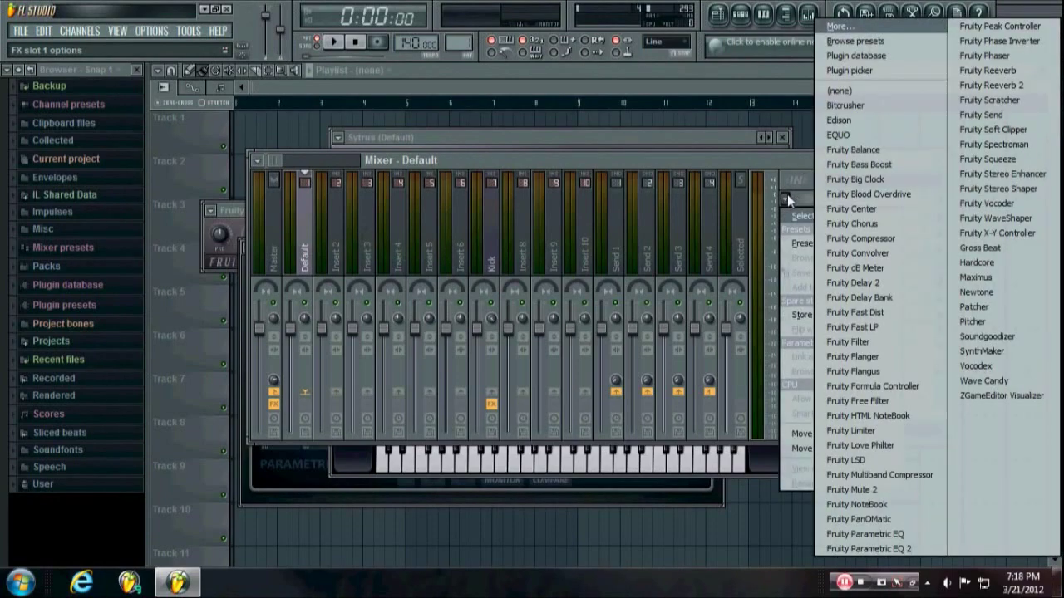
{"action": "left_click", "coordinate": [846, 549]}
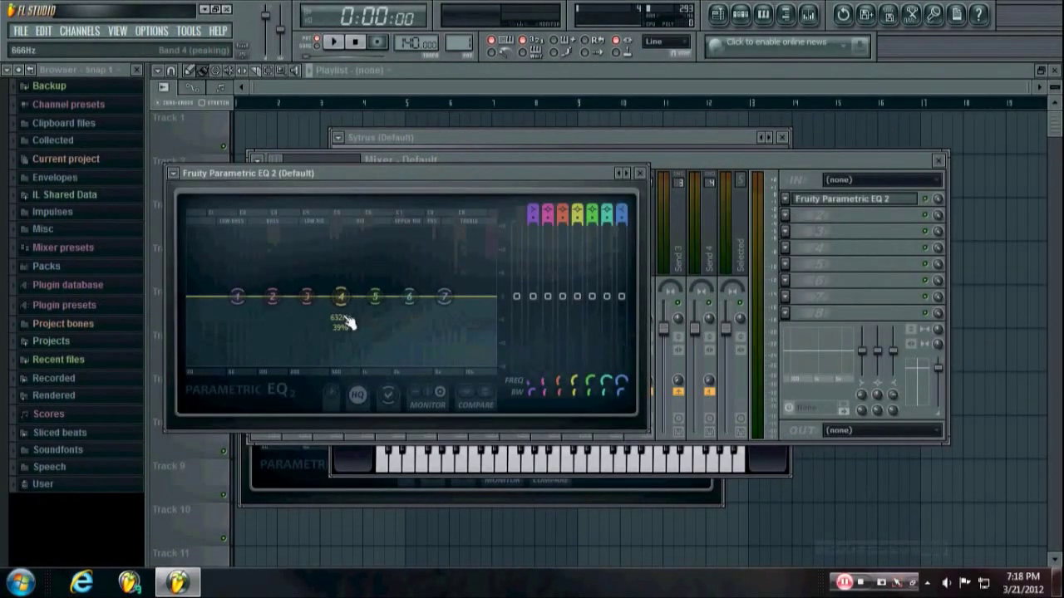
{"action": "left_click_drag", "start_coordinate": [344, 321], "coordinate": [344, 232]}
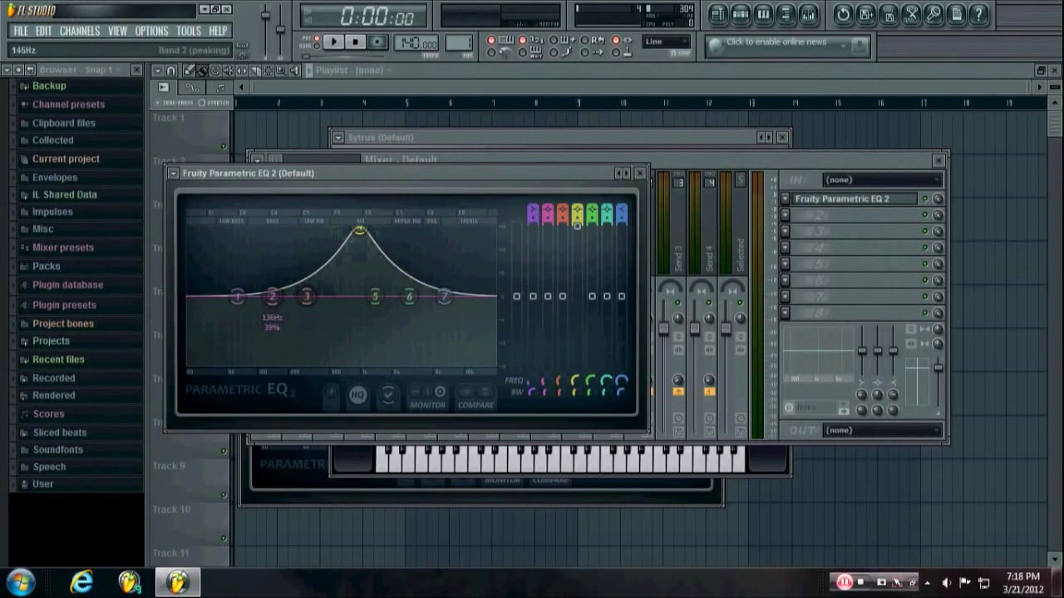
- Reset the boosted EQ bands 2 and 3 back to flat
{"action": "left_click_drag", "start_coordinate": [272, 297], "coordinate": [215, 238]}
{"action": "left_click_drag", "start_coordinate": [307, 297], "coordinate": [284, 341]}
{"action": "right_click", "coordinate": [474, 251]}
{"action": "right_click", "coordinate": [283, 341]}
{"action": "left_click", "coordinate": [304, 361]}
{"action": "right_click", "coordinate": [216, 238]}
{"action": "left_click", "coordinate": [241, 260]}
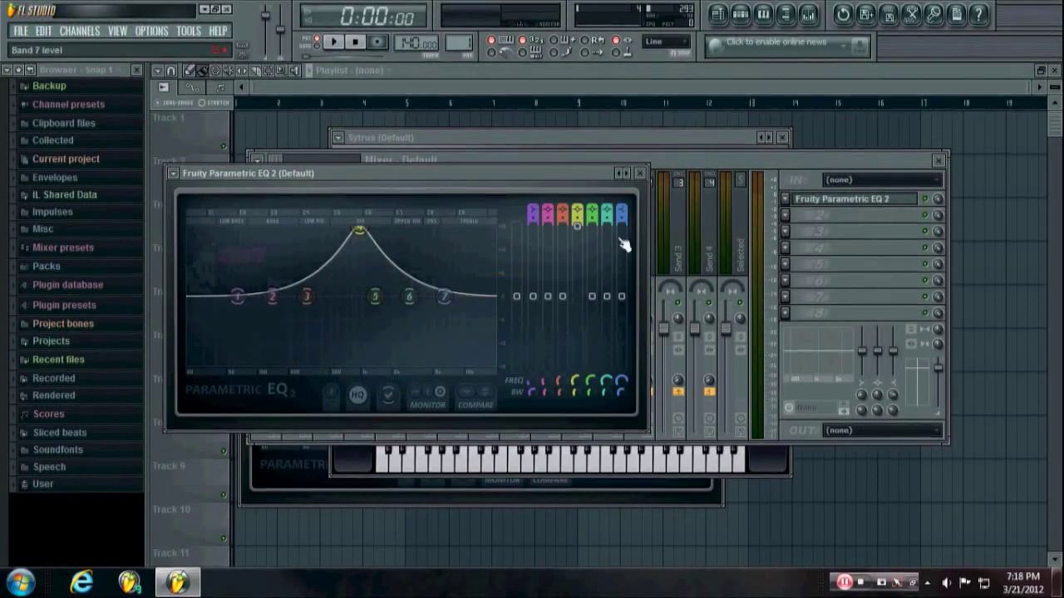
{"action": "left_click", "coordinate": [792, 221]}
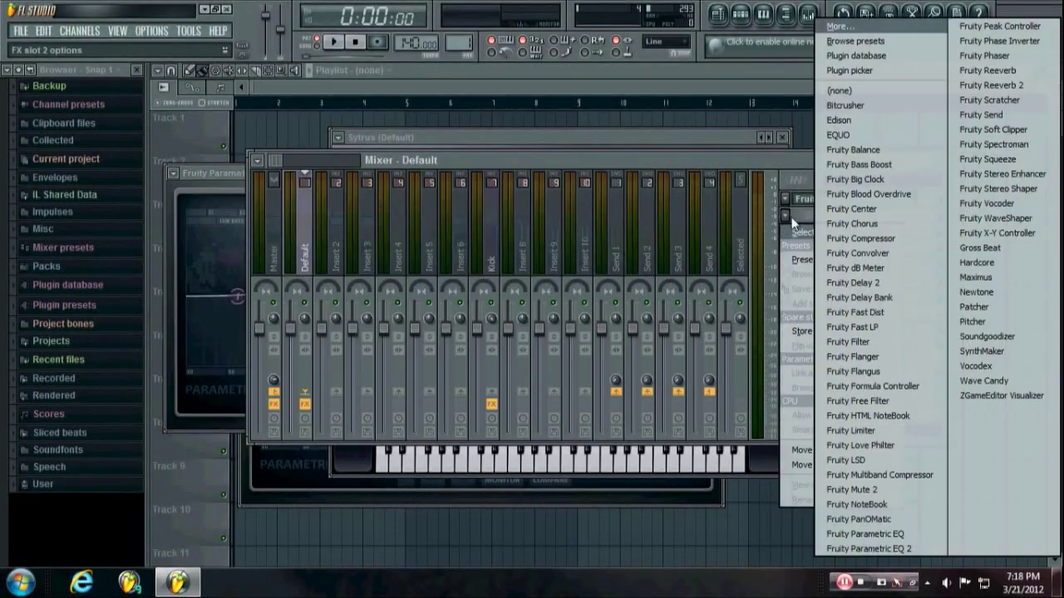
- Add Fruity Fast Dist in slot 2 and settle the EQ's band 4 peak around 500 Hz
{"action": "left_click", "coordinate": [871, 313]}
{"action": "left_click", "coordinate": [850, 203]}
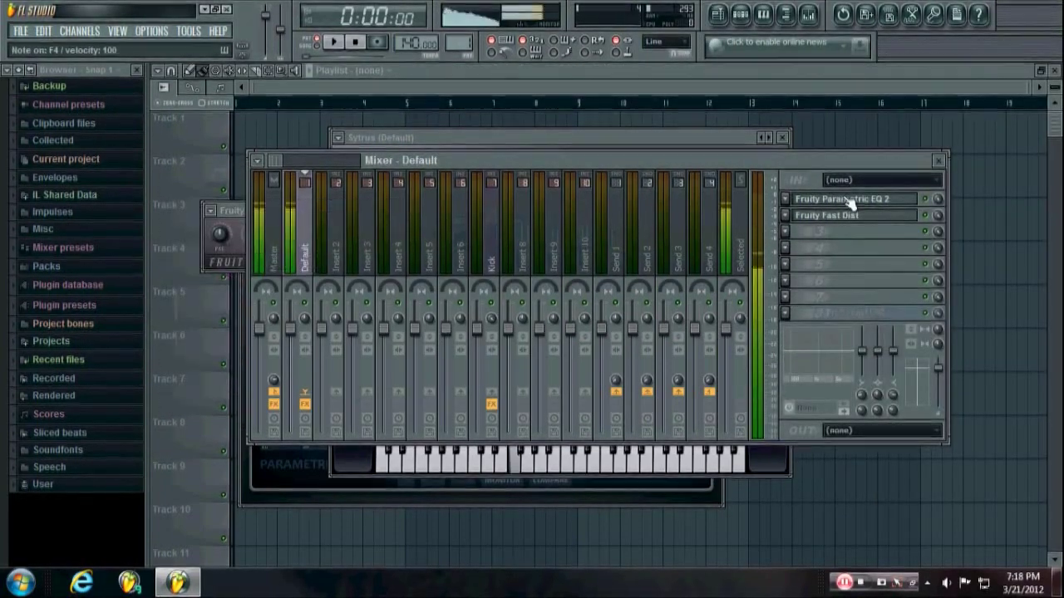
{"action": "left_click_drag", "start_coordinate": [357, 237], "coordinate": [330, 231]}
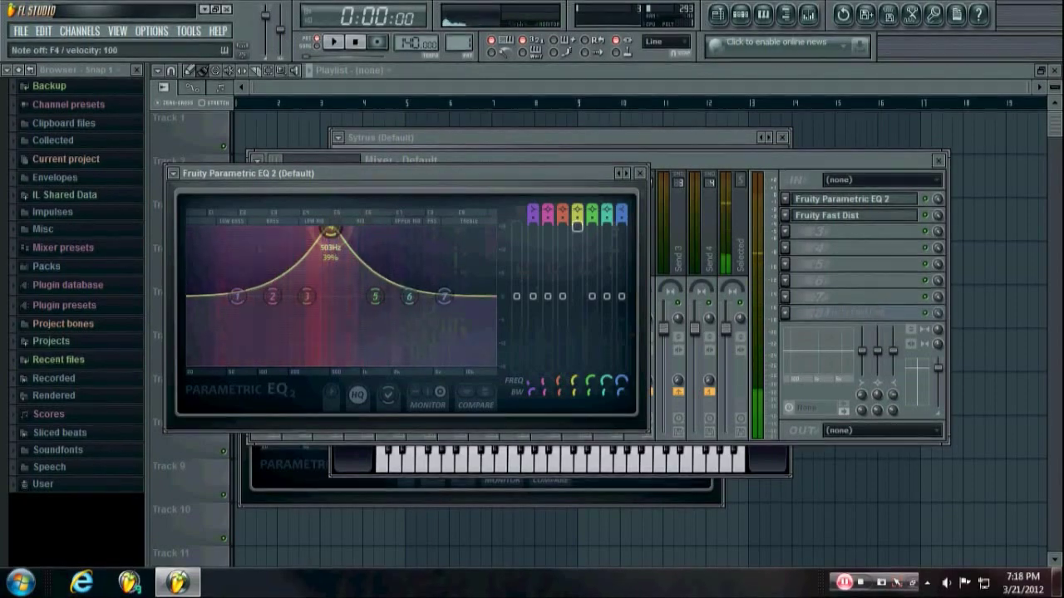
{"action": "left_click_drag", "start_coordinate": [336, 231], "coordinate": [370, 230]}
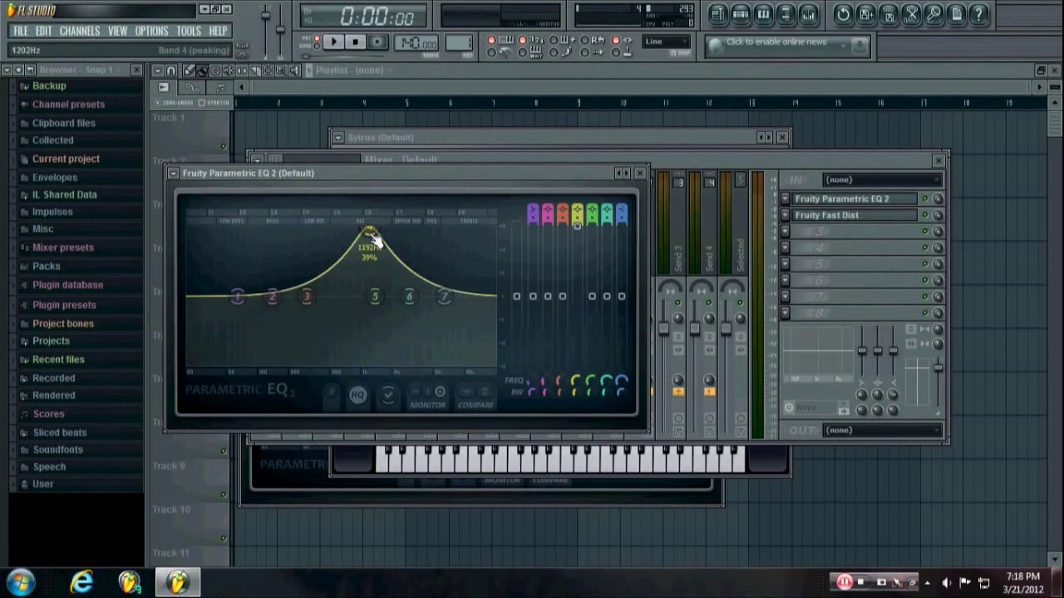
{"action": "left_click_drag", "start_coordinate": [373, 236], "coordinate": [326, 230]}
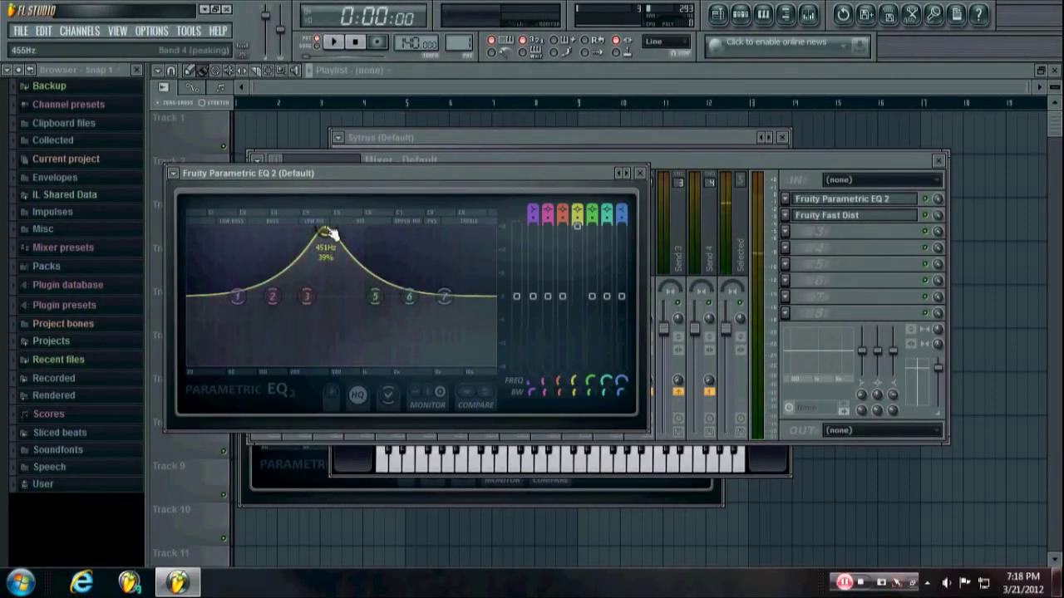
{"action": "left_click", "coordinate": [605, 136]}
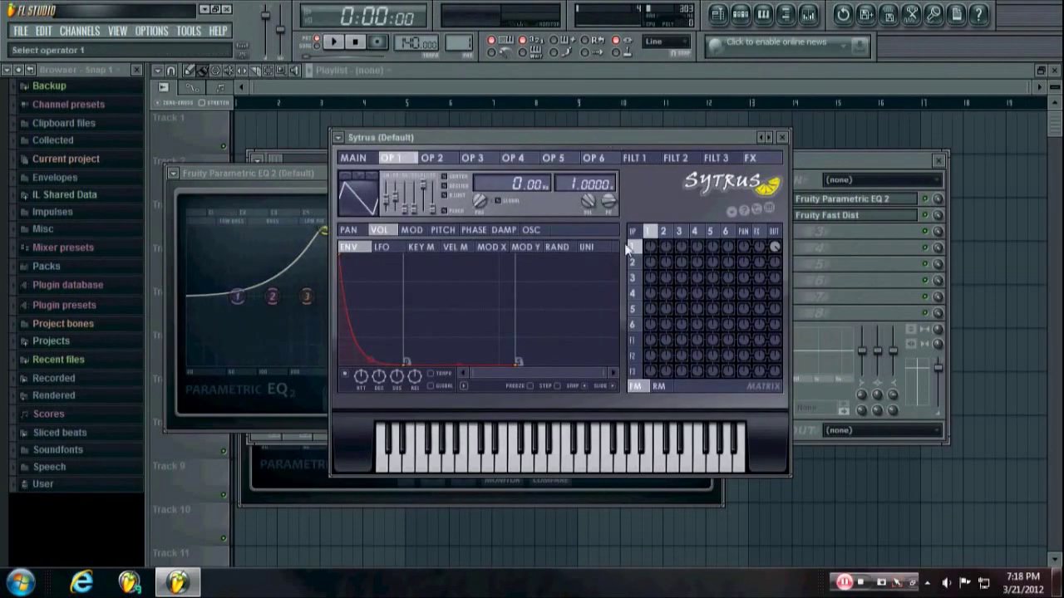
- On the Kick track's Parametric EQ 2, move the band 2 bass boost to about 110 Hz
{"action": "left_click", "coordinate": [740, 14]}
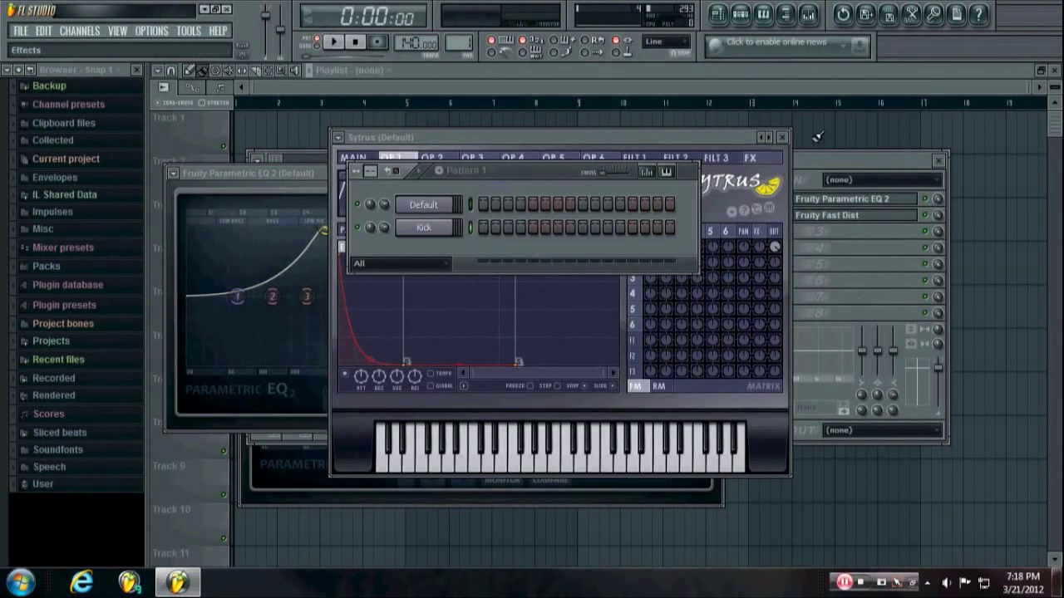
{"action": "left_click", "coordinate": [798, 160]}
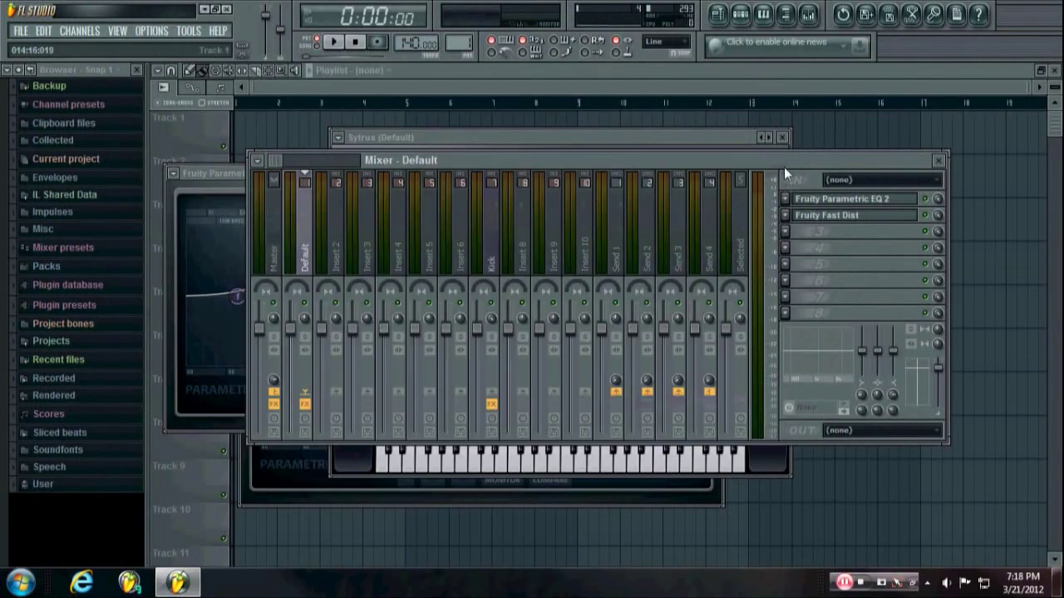
{"action": "left_click", "coordinate": [495, 254]}
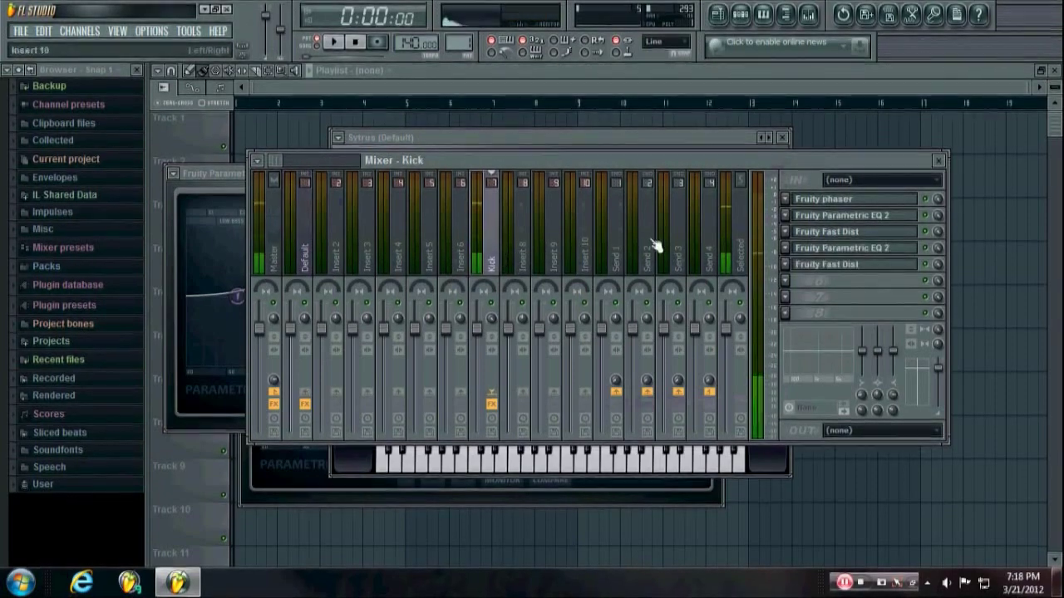
{"action": "left_click", "coordinate": [830, 249]}
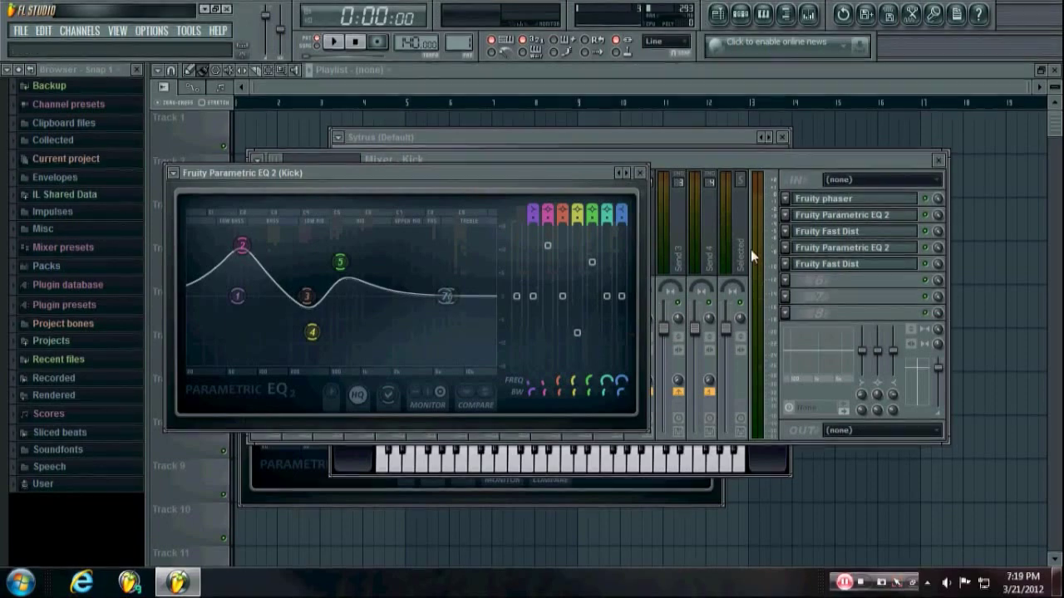
{"action": "left_click_drag", "start_coordinate": [565, 178], "coordinate": [693, 184]}
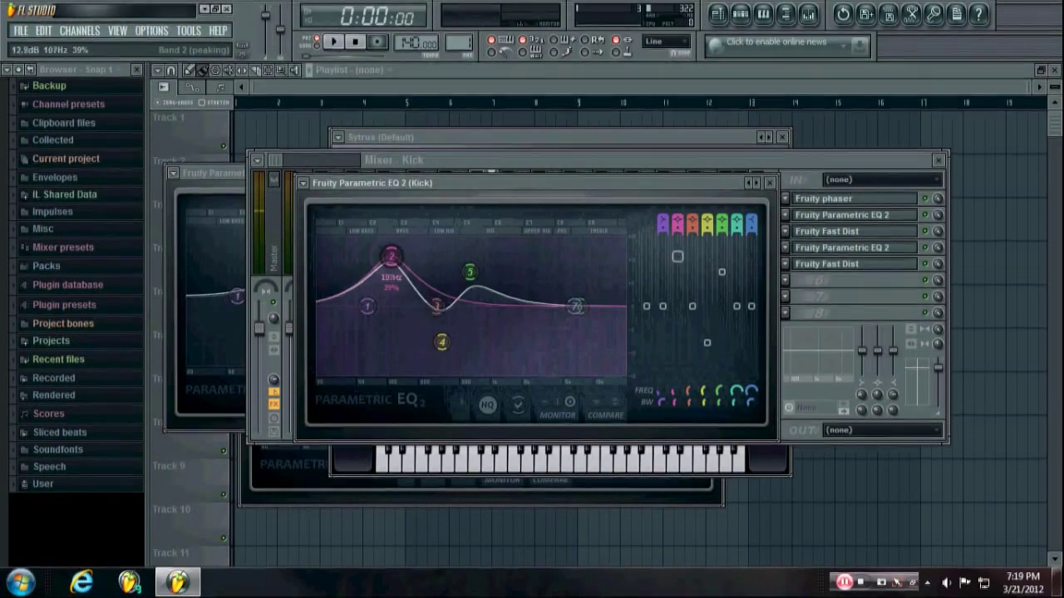
{"action": "mouse_move", "coordinate": [376, 258]}
{"action": "left_mouse_down"}
{"action": "mouse_move", "coordinate": [473, 238]}
{"action": "mouse_move", "coordinate": [560, 239]}
{"action": "mouse_move", "coordinate": [428, 239]}
{"action": "mouse_move", "coordinate": [380, 280]}
{"action": "mouse_move", "coordinate": [363, 368]}
{"action": "mouse_move", "coordinate": [416, 325]}
{"action": "mouse_move", "coordinate": [358, 274]}
{"action": "mouse_move", "coordinate": [471, 264]}
{"action": "mouse_move", "coordinate": [337, 253]}
{"action": "mouse_move", "coordinate": [374, 264]}
{"action": "mouse_move", "coordinate": [382, 256]}
{"action": "left_mouse_up"}
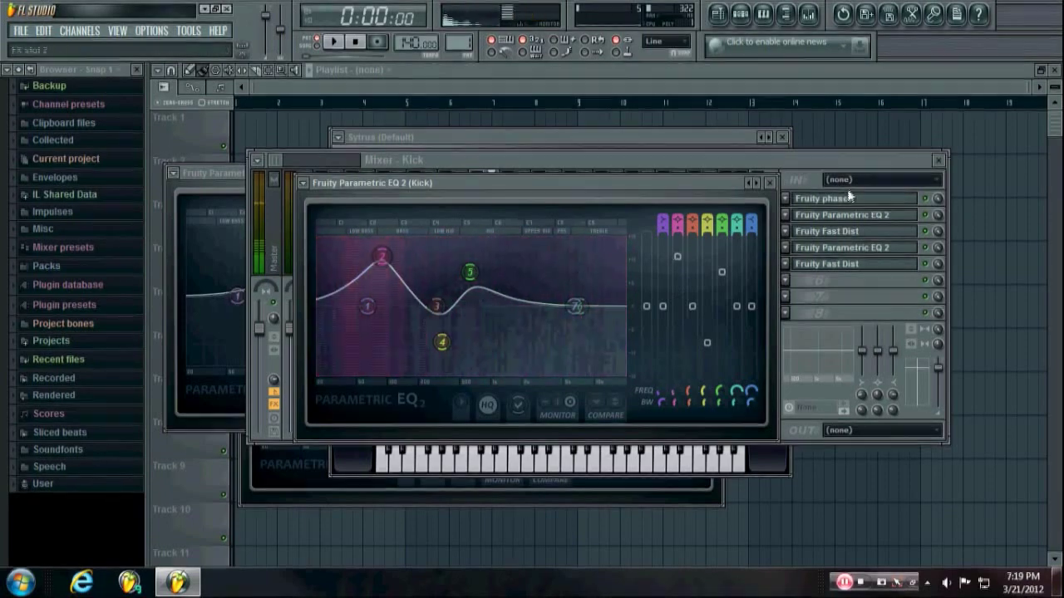
{"action": "left_click", "coordinate": [771, 184]}
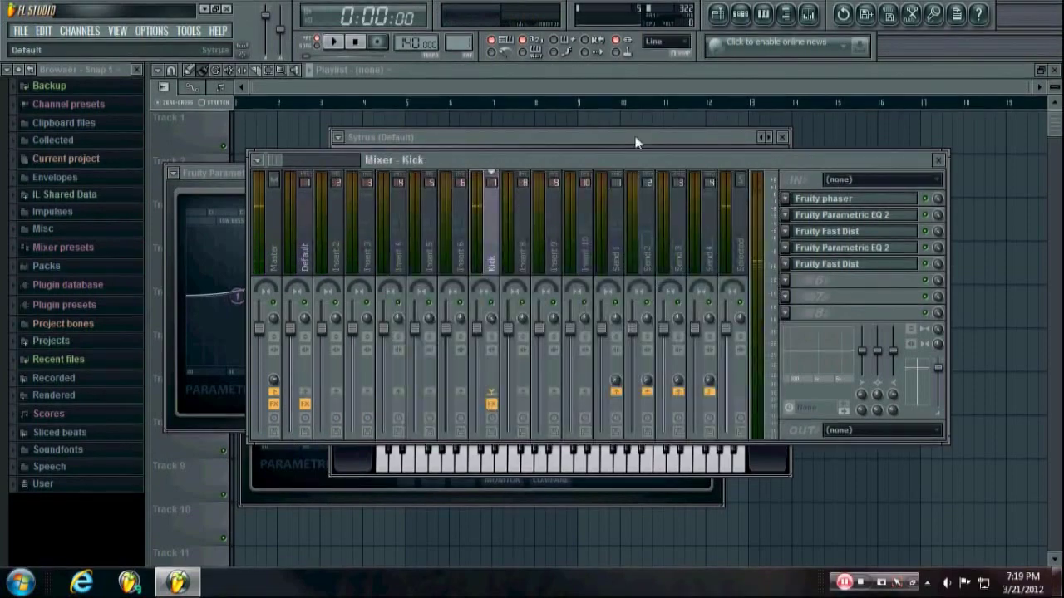
- Bring up the Default track's Parametric EQ 2 and Fast Dist windows, then return to the mixer
{"action": "left_click", "coordinate": [637, 139]}
{"action": "left_click", "coordinate": [740, 14]}
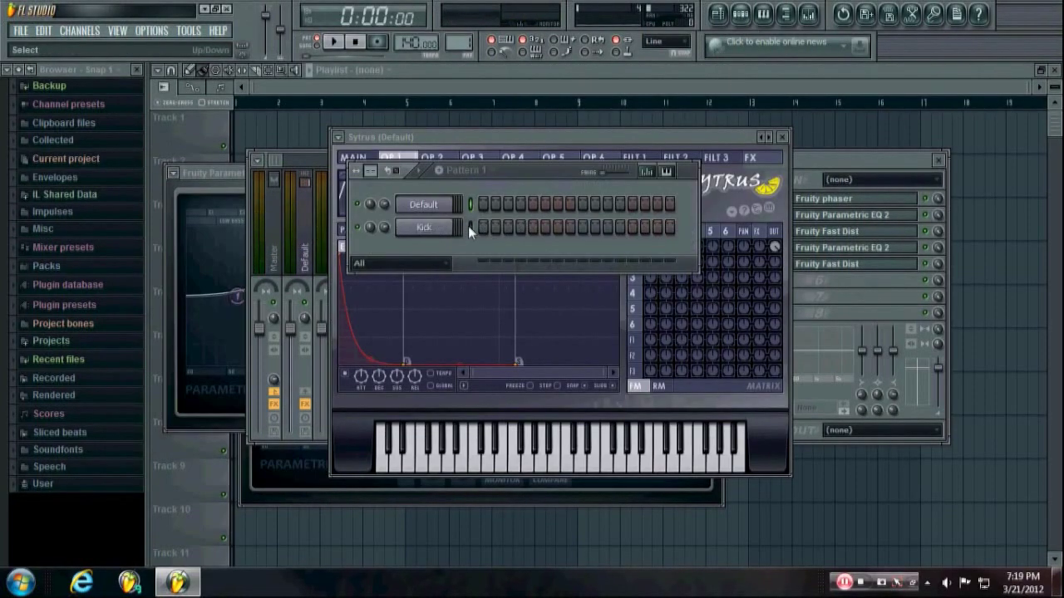
{"action": "left_click", "coordinate": [812, 228]}
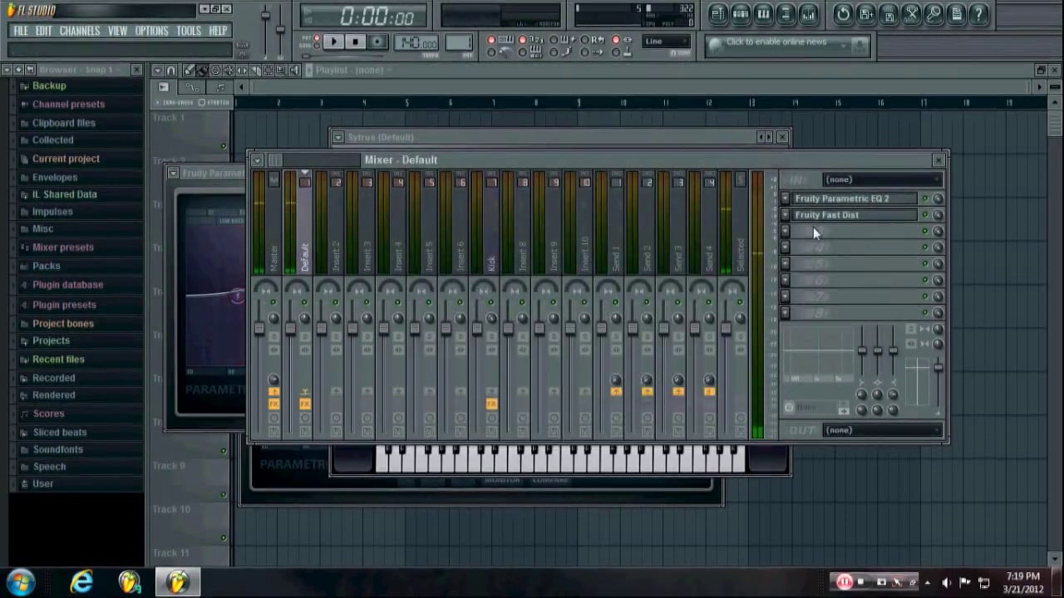
{"action": "left_click", "coordinate": [841, 201]}
{"action": "left_click", "coordinate": [838, 216]}
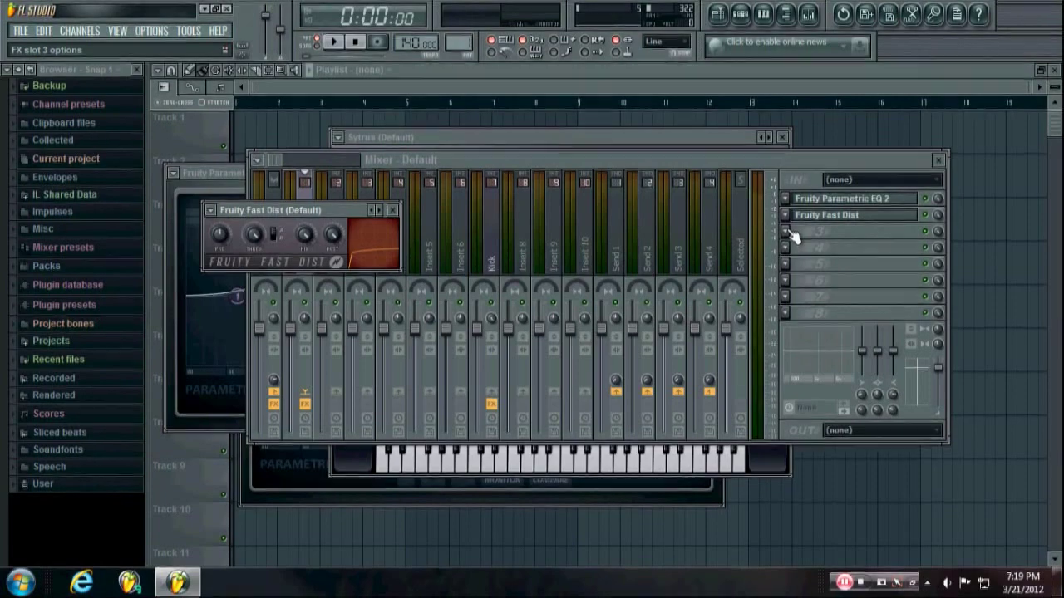
{"action": "left_click", "coordinate": [803, 20]}
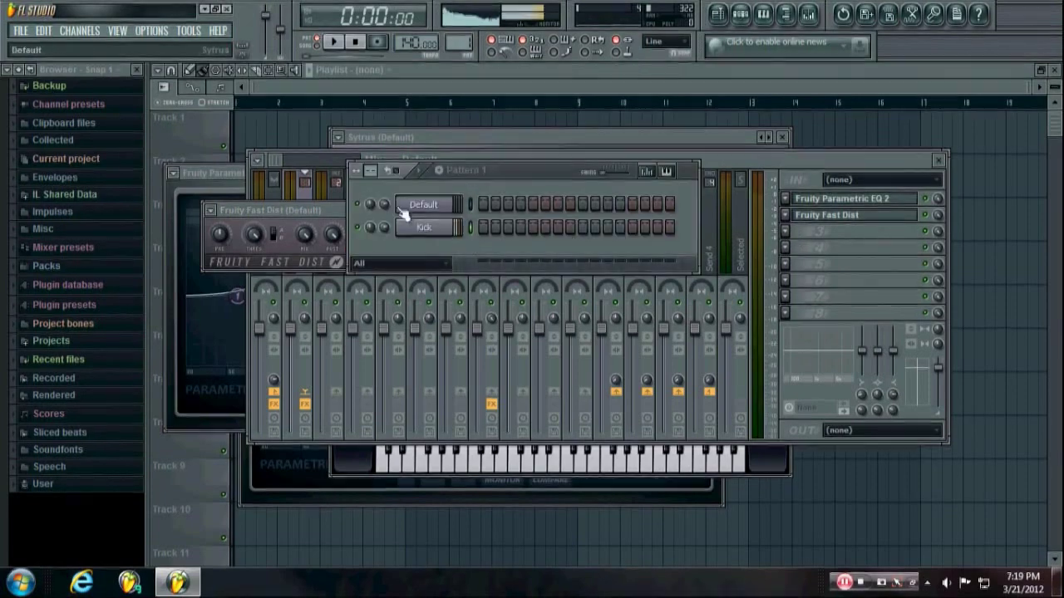
{"action": "key", "text": "F9"}
{"action": "left_click", "coordinate": [488, 236]}
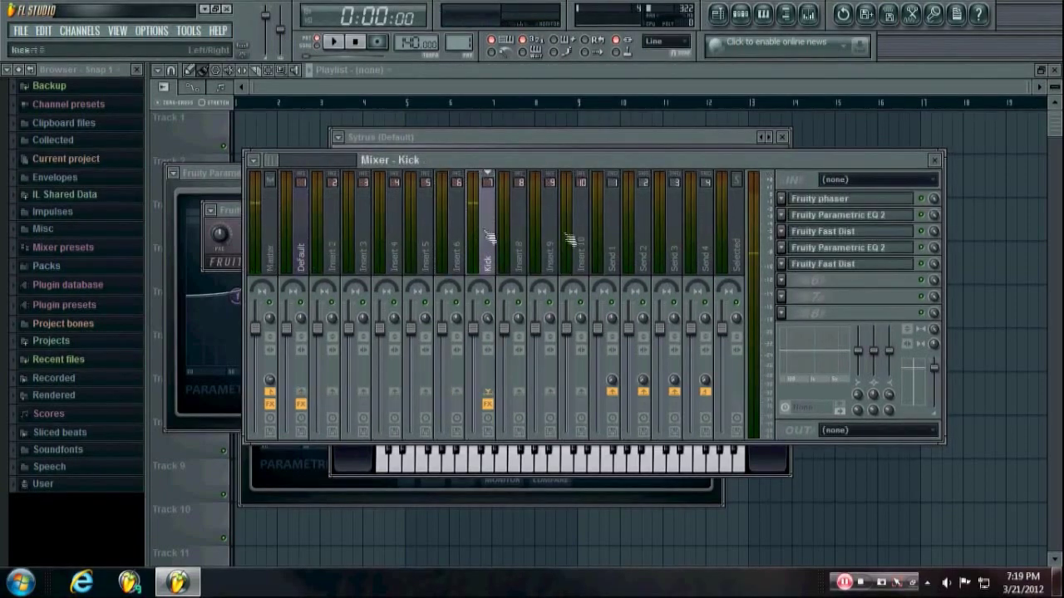
{"action": "left_click", "coordinate": [839, 200]}
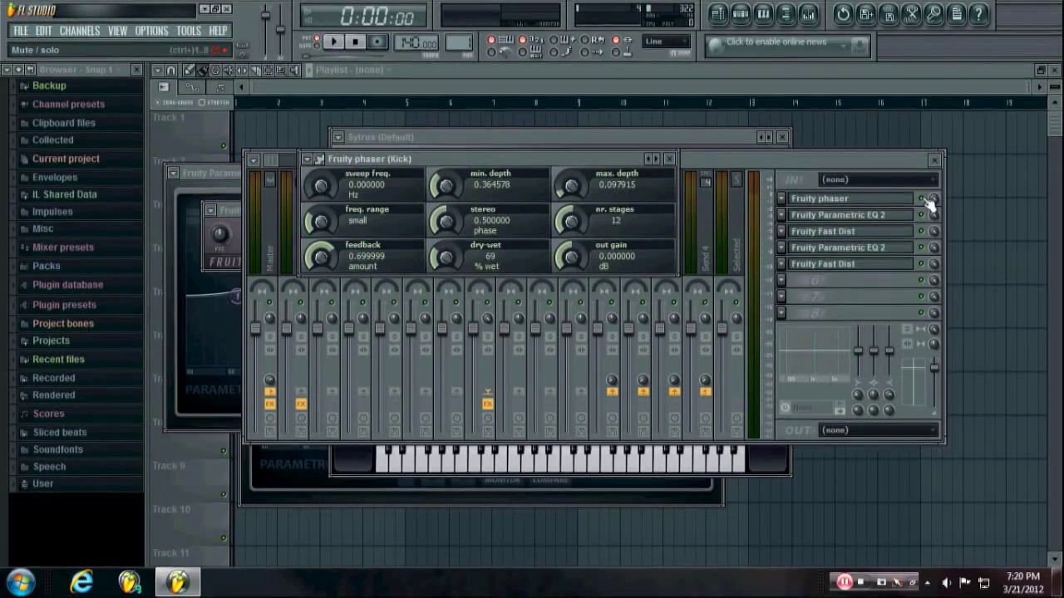
{"action": "key", "text": "Escape"}
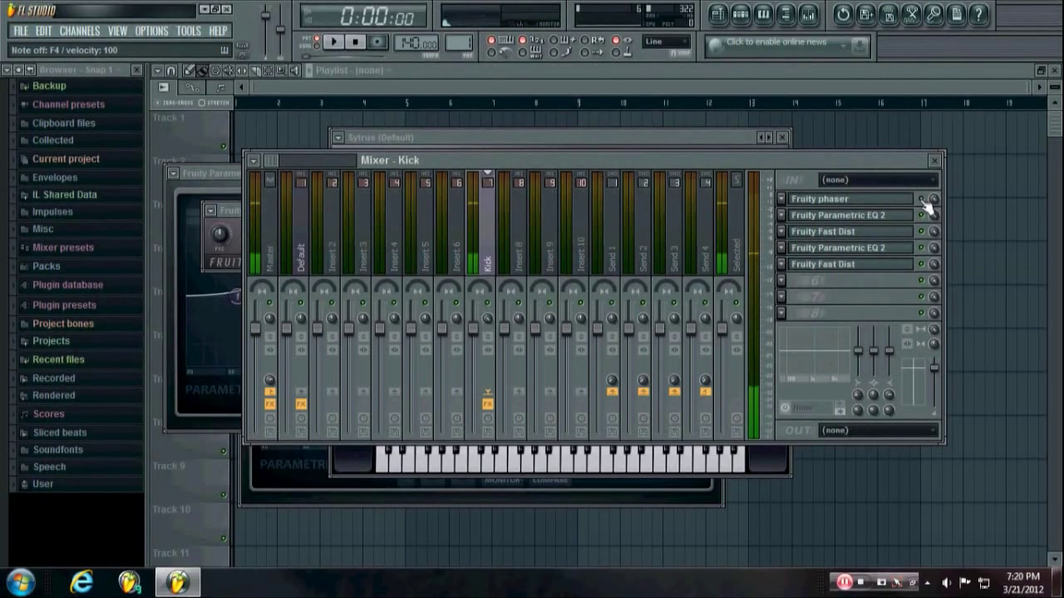
{"action": "left_click", "coordinate": [839, 204]}
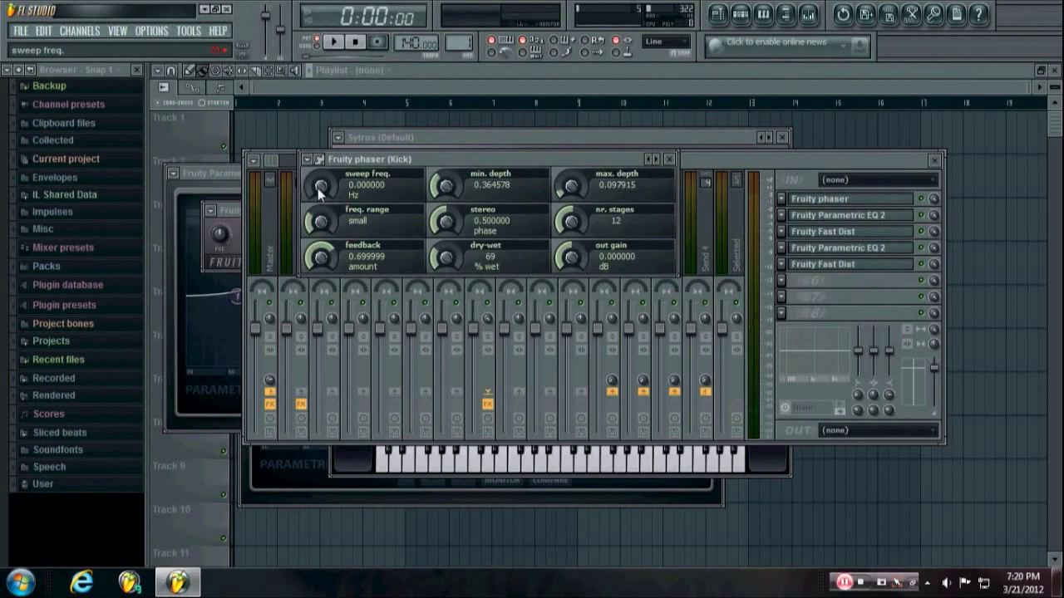
{"action": "left_click_drag", "start_coordinate": [319, 192], "coordinate": [319, 176]}
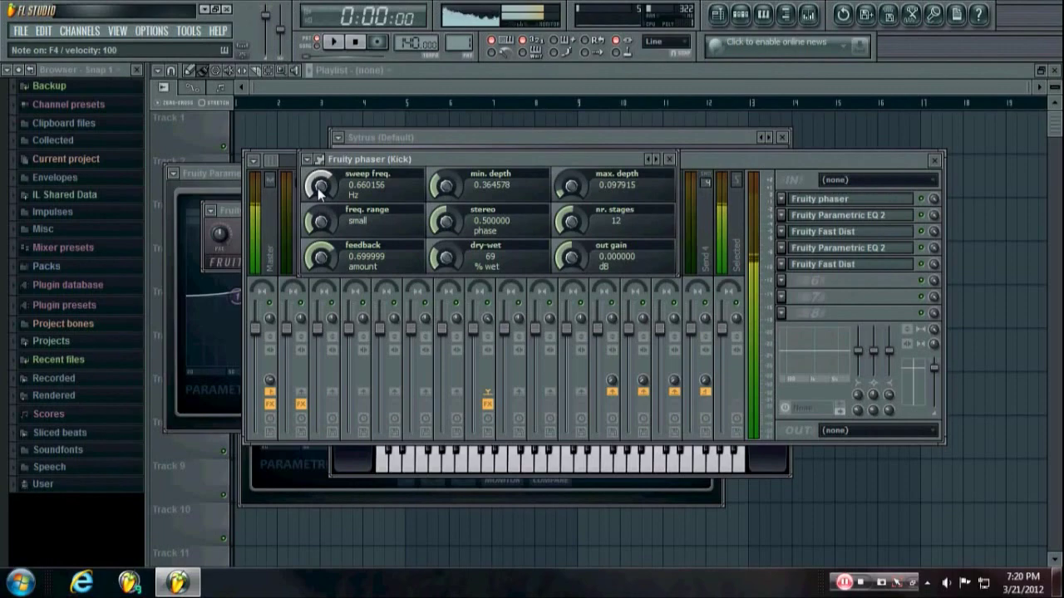
{"action": "left_click_drag", "start_coordinate": [318, 189], "coordinate": [327, 189]}
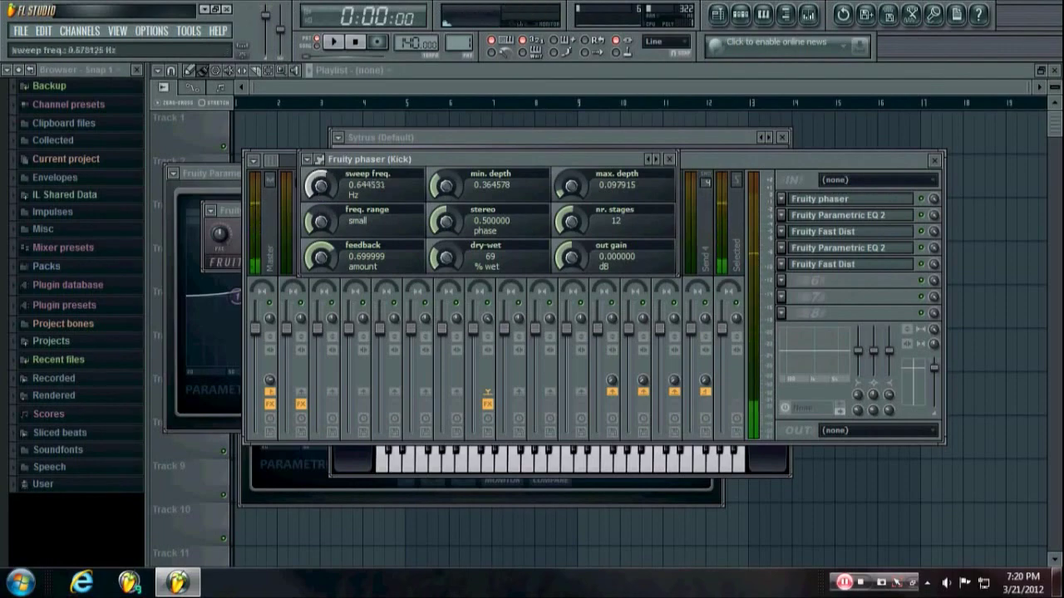
{"action": "left_click", "coordinate": [669, 159]}
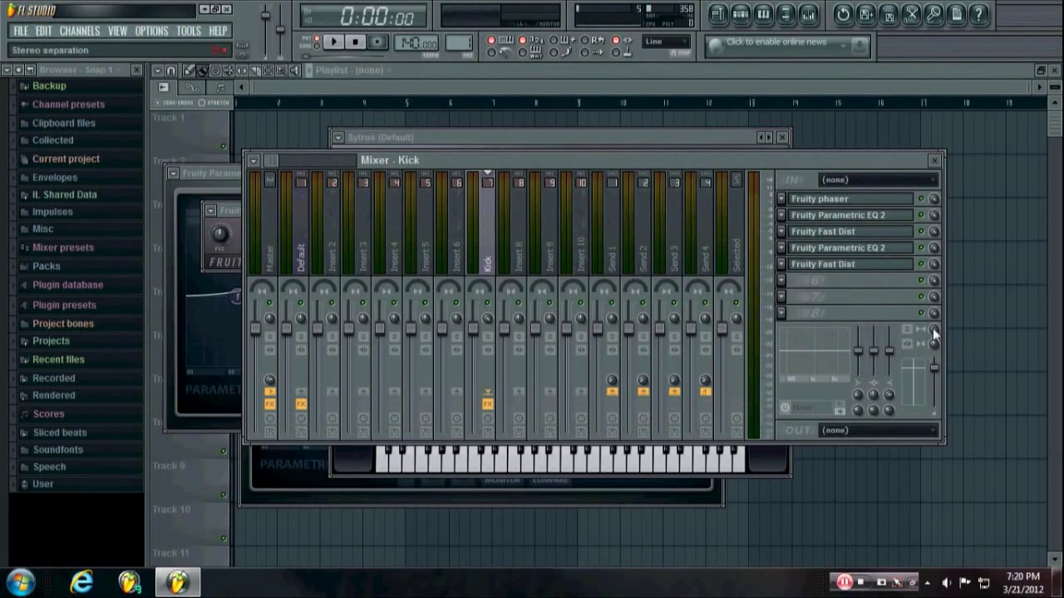
- Try merging the Kick track's stereo separation, restore it, and audition the kick
{"action": "left_click_drag", "start_coordinate": [934, 334], "coordinate": [934, 345]}
{"action": "left_click_drag", "start_coordinate": [933, 335], "coordinate": [932, 333]}
{"action": "key", "text": "v"}
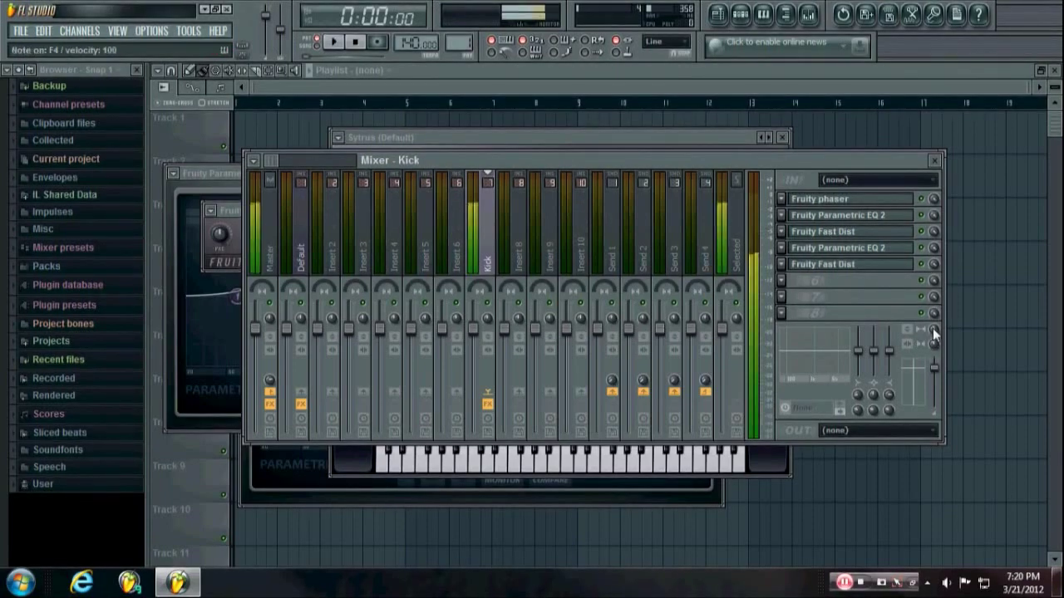
{"action": "left_click", "coordinate": [934, 332]}
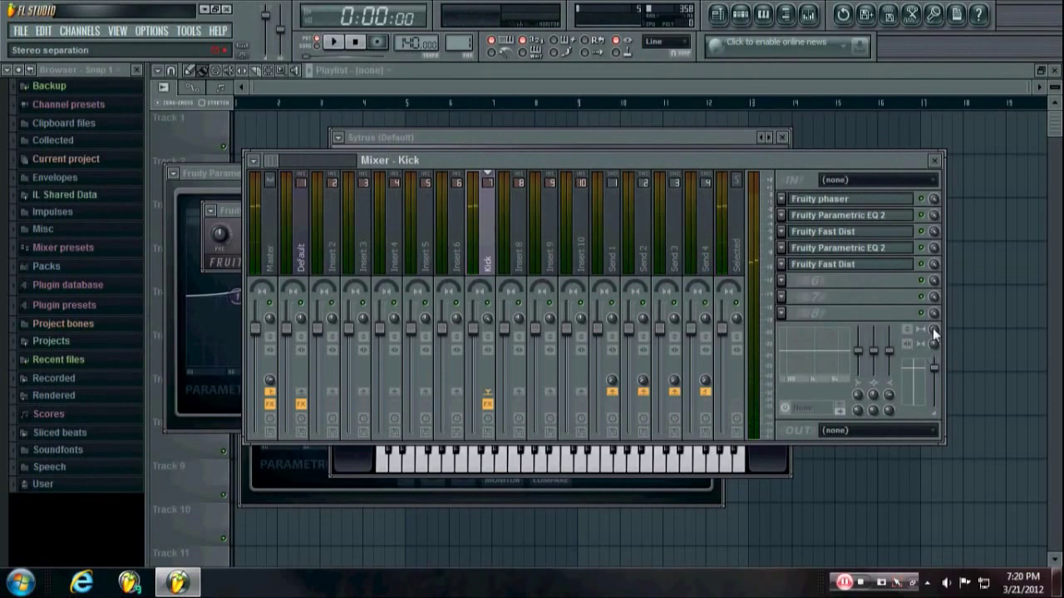
- Load Fruity Stereo Shaper into slot 6, try the LR to LL preset, then another stereo preset
{"action": "left_click", "coordinate": [783, 281]}
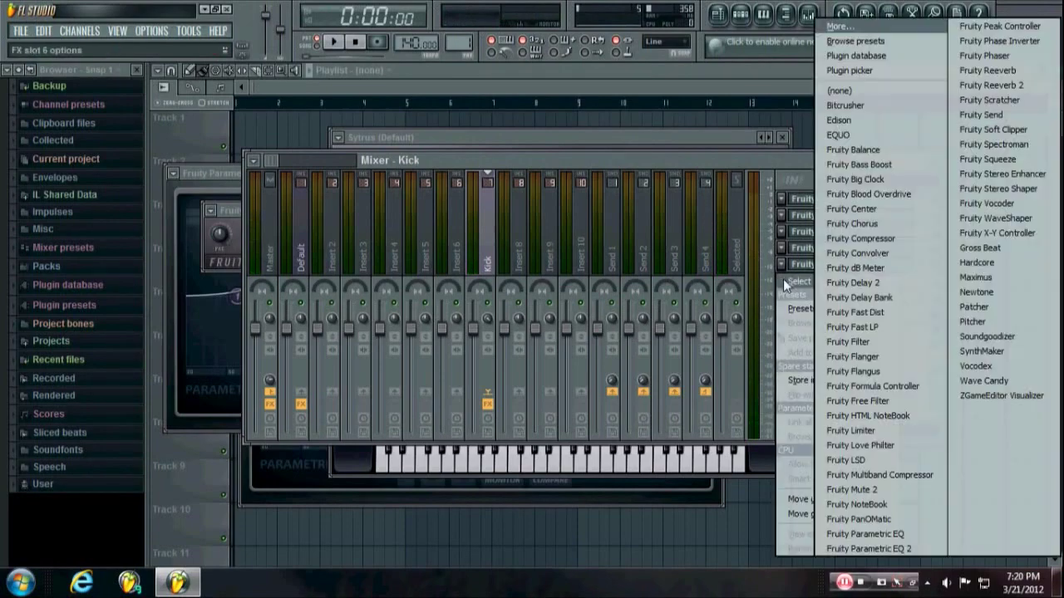
{"action": "left_click", "coordinate": [1025, 191]}
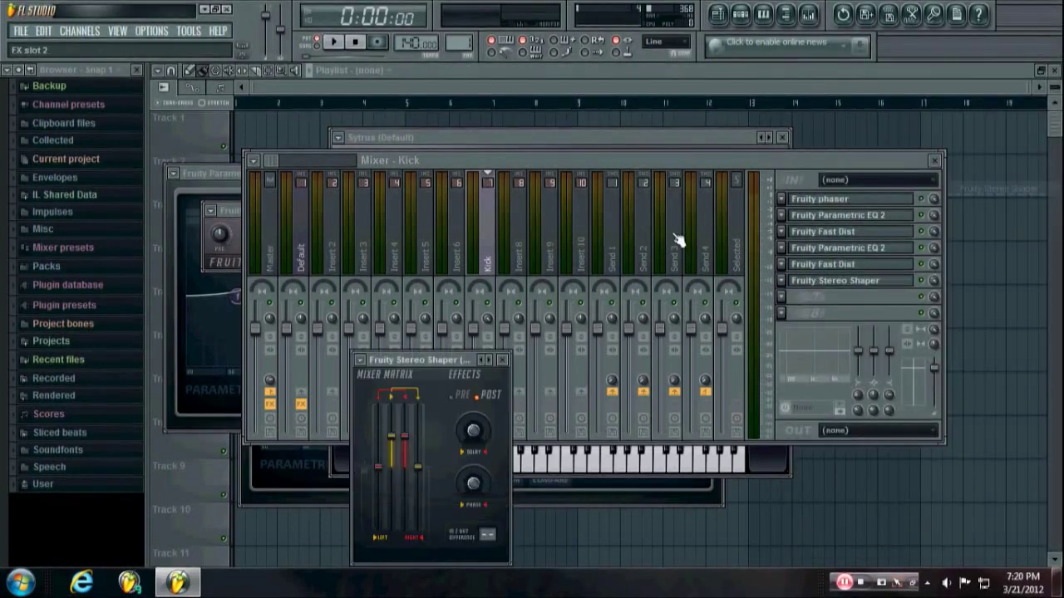
{"action": "left_click_drag", "start_coordinate": [417, 351], "coordinate": [394, 253]}
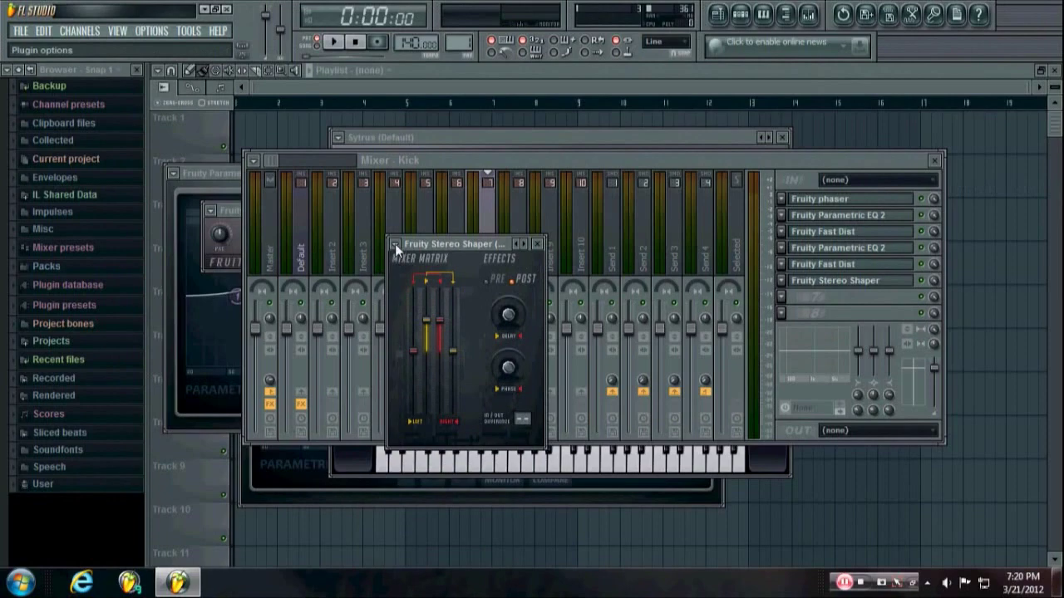
{"action": "left_click", "coordinate": [396, 245]}
{"action": "mouse_move", "coordinate": [427, 286]}
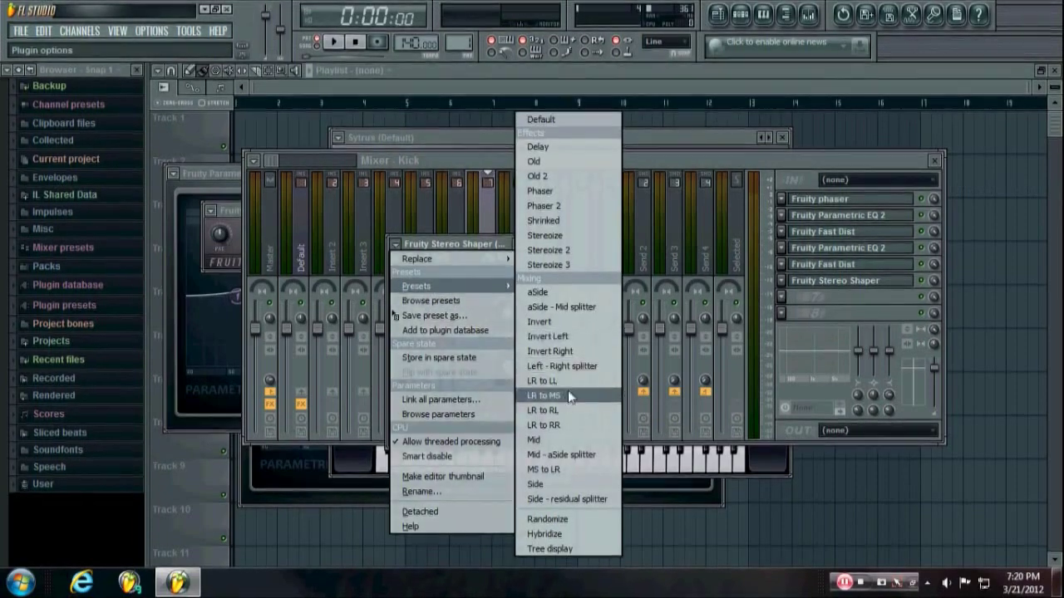
{"action": "left_click", "coordinate": [547, 382]}
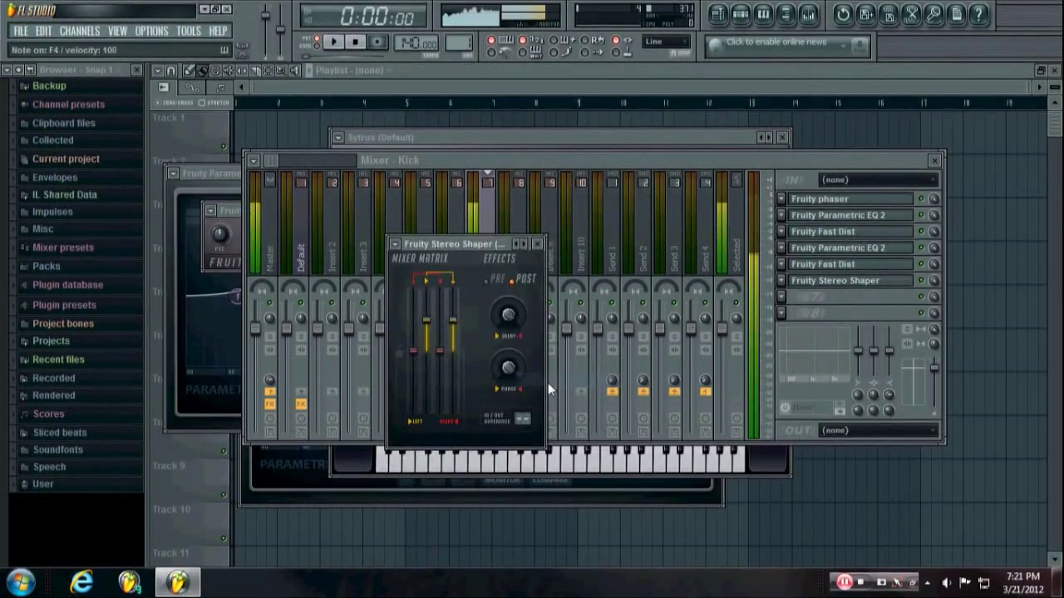
{"action": "left_click", "coordinate": [396, 244]}
{"action": "mouse_move", "coordinate": [416, 286]}
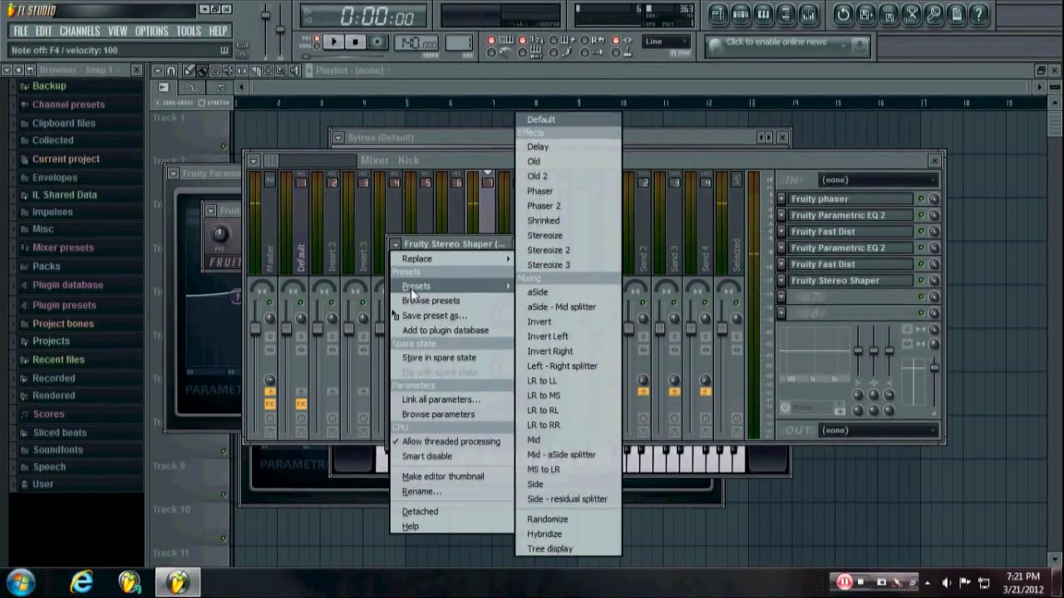
{"action": "left_click", "coordinate": [572, 427]}
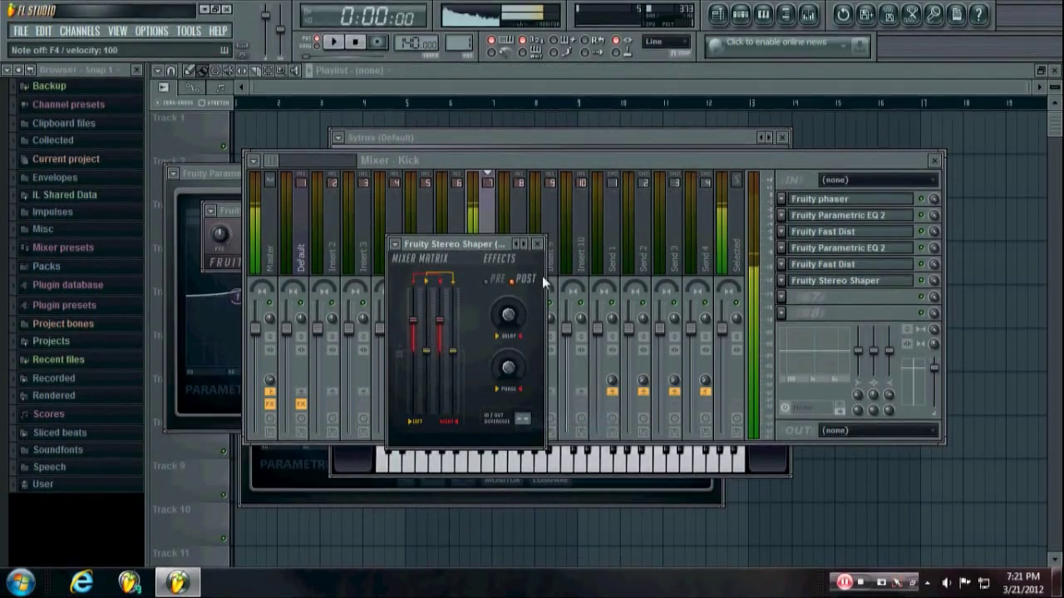
{"action": "left_click", "coordinate": [925, 289]}
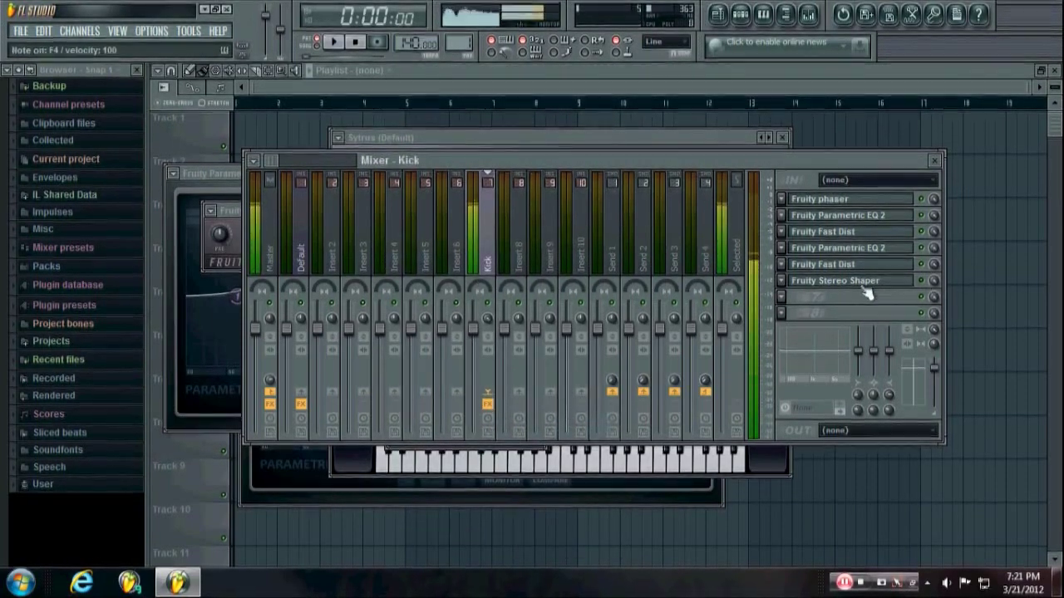
- Show the Default channel's insert effects in the mixer and open its Sytrus instrument
{"action": "left_click", "coordinate": [757, 28]}
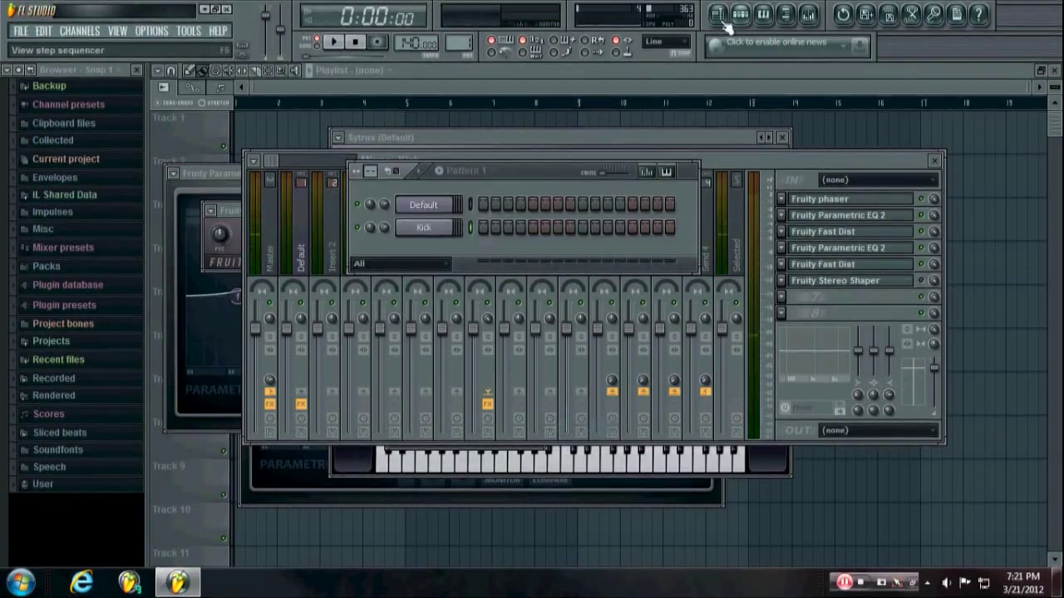
{"action": "left_click", "coordinate": [302, 249]}
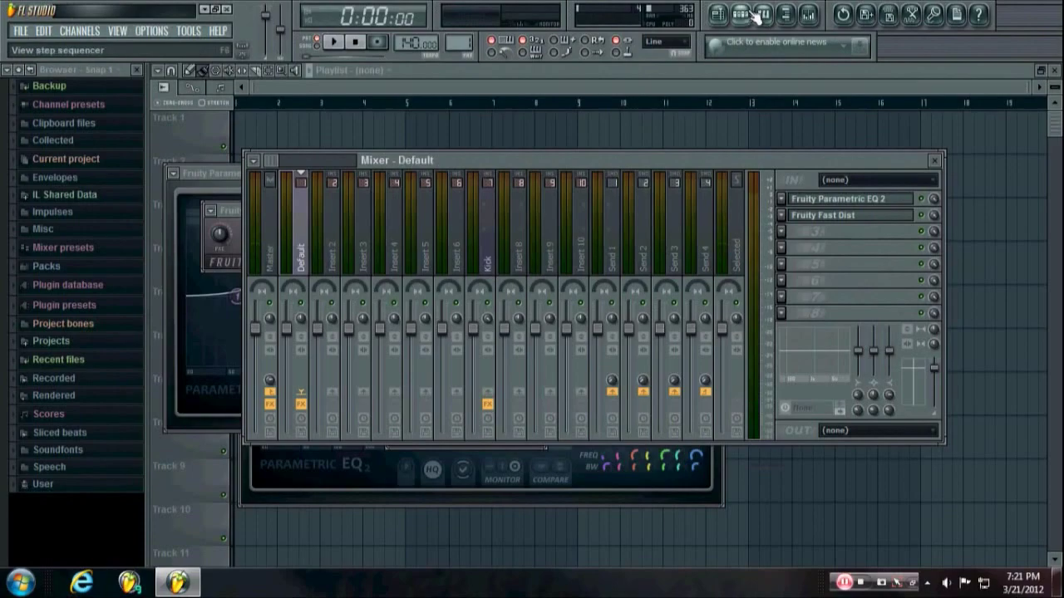
{"action": "key", "text": "F6"}
{"action": "left_click", "coordinate": [421, 215]}
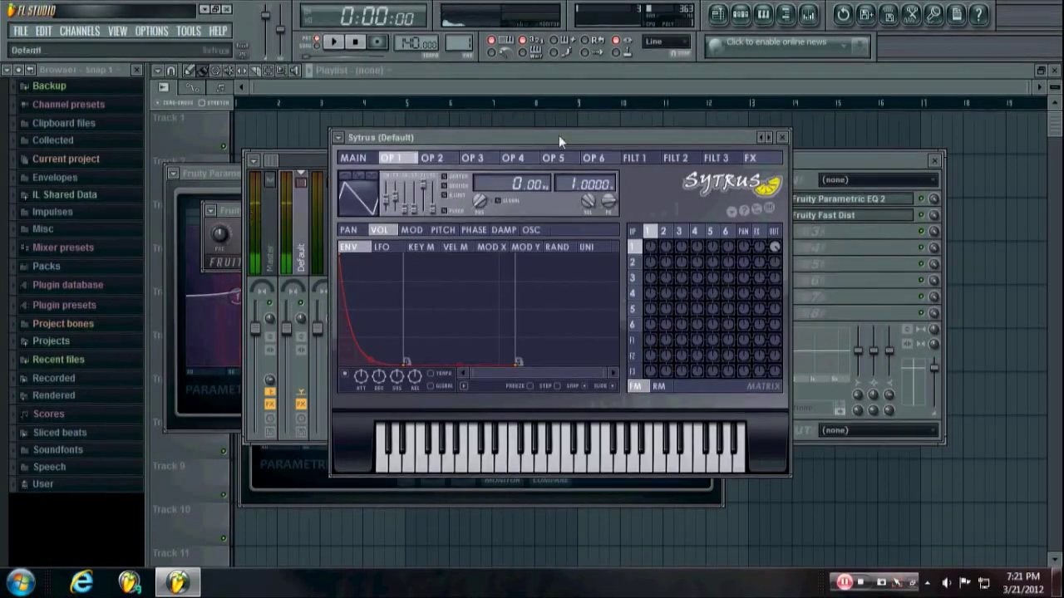
{"action": "mouse_move", "coordinate": [559, 134]}
{"action": "left_mouse_down"}
{"action": "mouse_move", "coordinate": [650, 86]}
{"action": "mouse_move", "coordinate": [632, 108]}
{"action": "mouse_move", "coordinate": [576, 133]}
{"action": "left_mouse_up"}
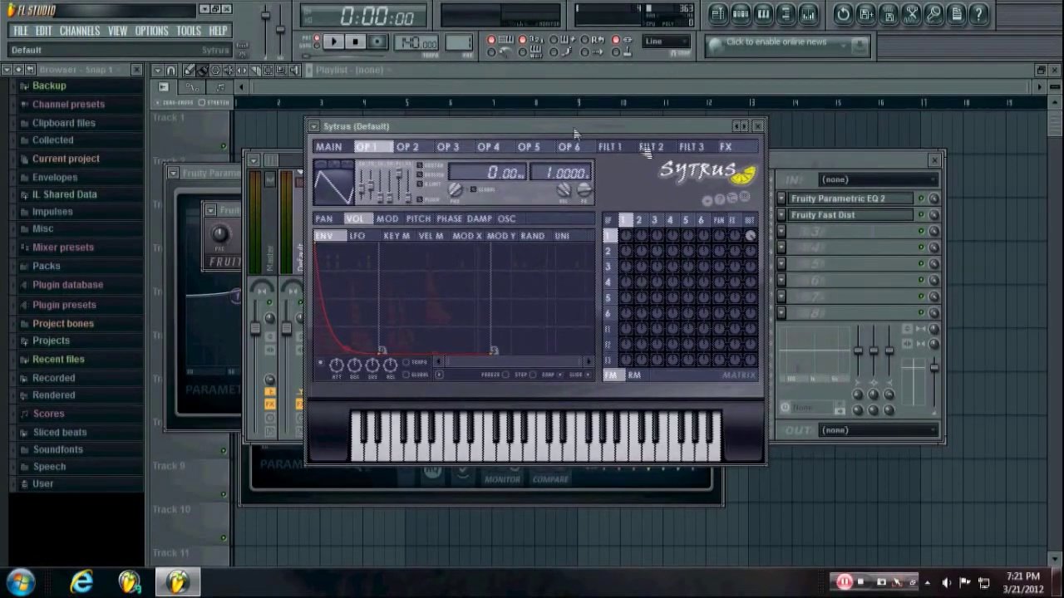
- Load Parametric EQ 2 in slot 3, Fast Dist in slot 4 with a new type, and another Fast Dist
{"action": "left_click", "coordinate": [782, 235]}
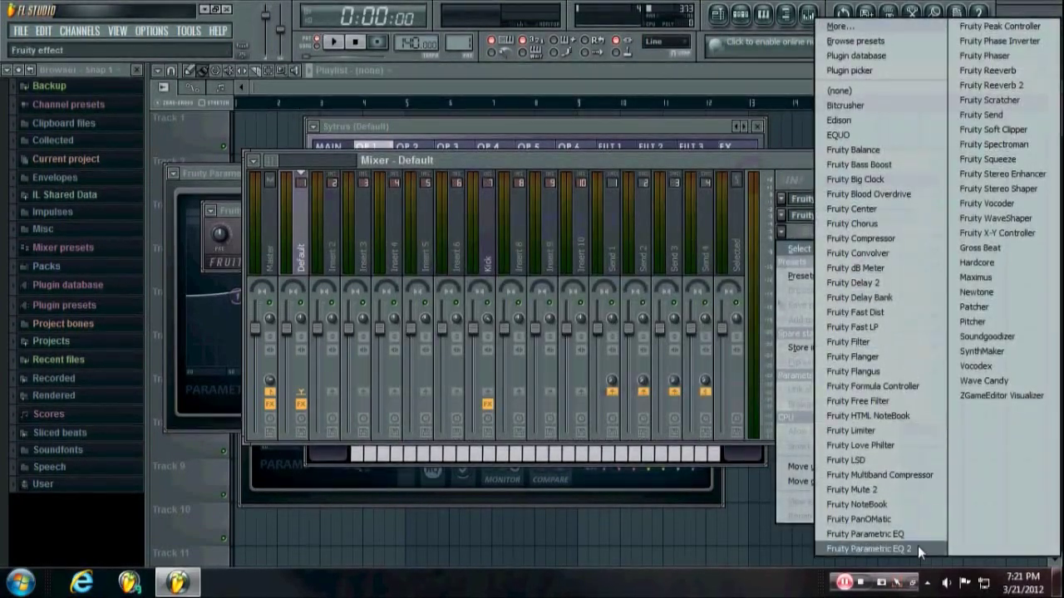
{"action": "left_click", "coordinate": [918, 548]}
{"action": "left_click", "coordinate": [781, 248]}
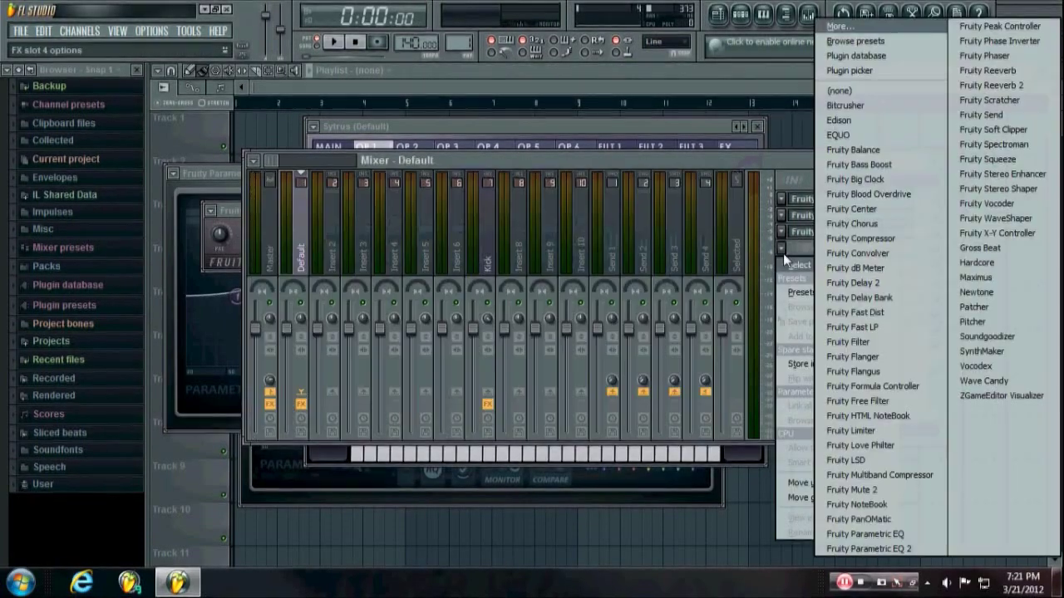
{"action": "left_click", "coordinate": [875, 313]}
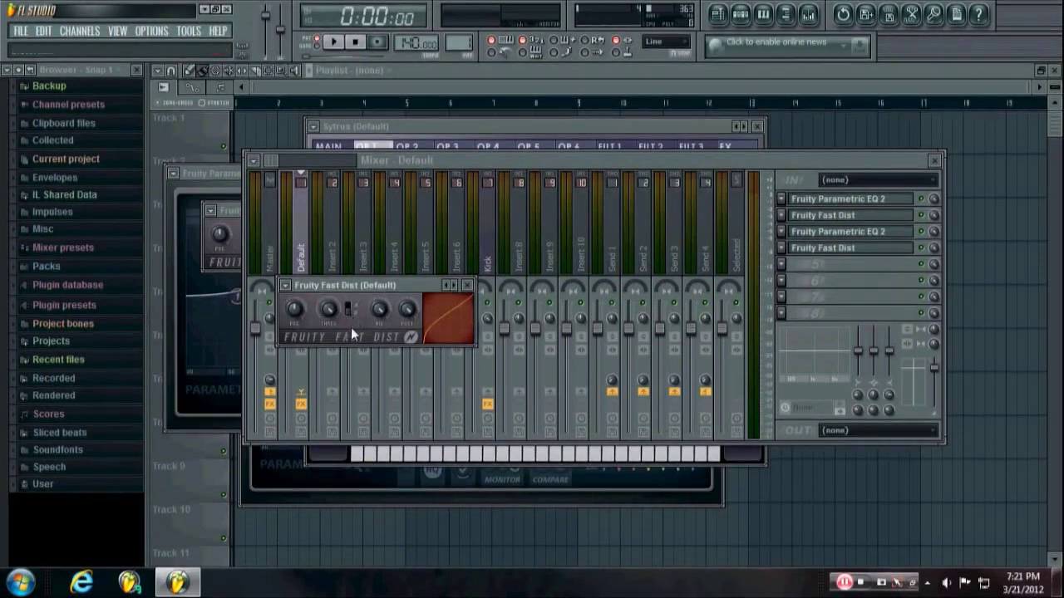
{"action": "left_click", "coordinate": [353, 310]}
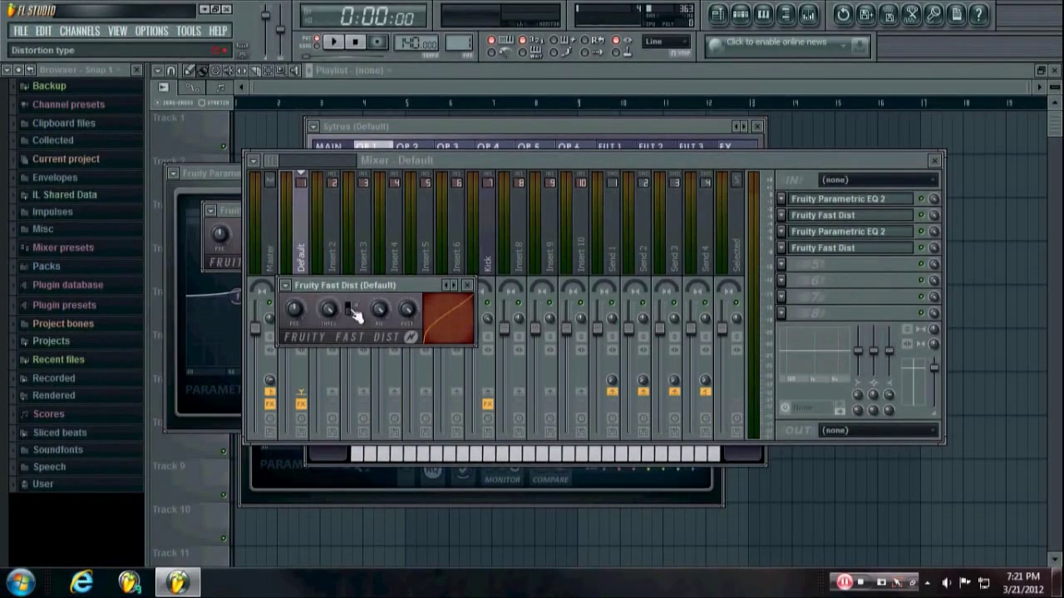
{"action": "left_click", "coordinate": [782, 280]}
{"action": "mouse_move", "coordinate": [798, 281]}
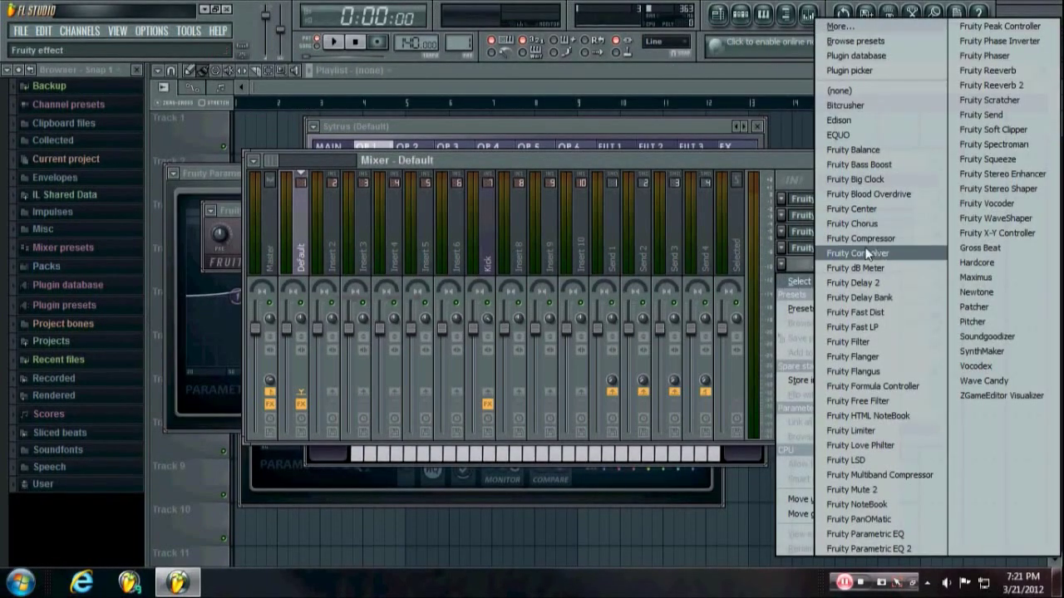
{"action": "left_click", "coordinate": [884, 311]}
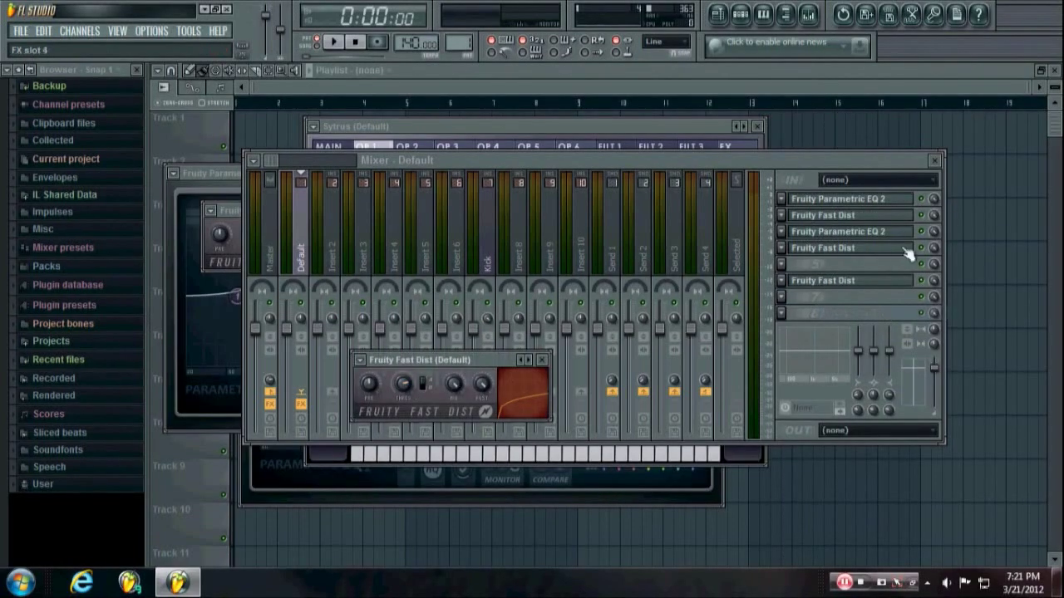
- Check slot 4's Fast Dist settings and reopen slot 3's Parametric EQ 2
{"action": "left_click", "coordinate": [873, 250]}
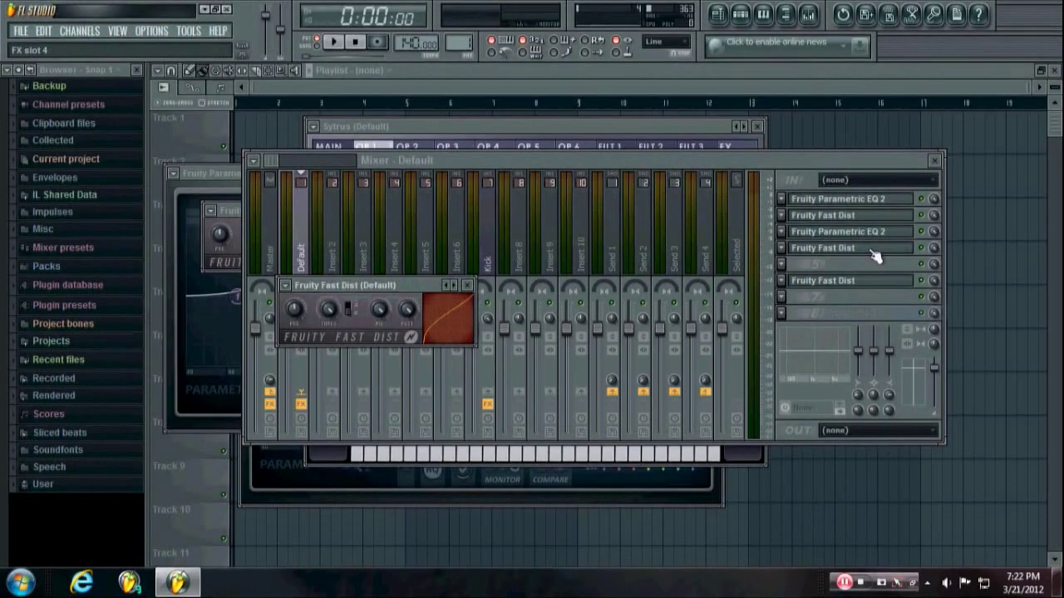
{"action": "left_click", "coordinate": [869, 252]}
{"action": "left_click", "coordinate": [867, 235]}
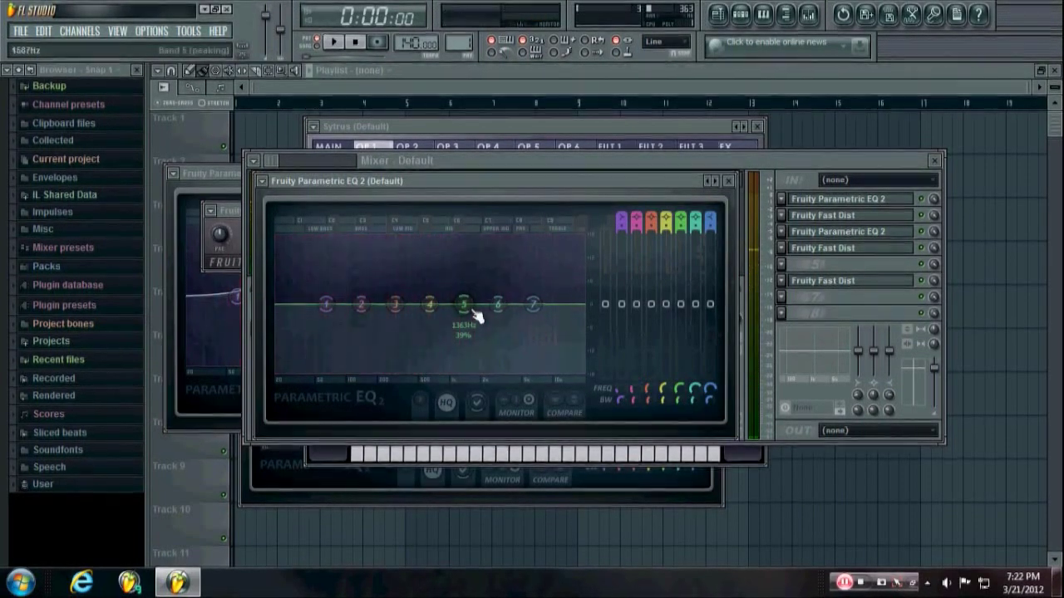
{"action": "left_click", "coordinate": [925, 265]}
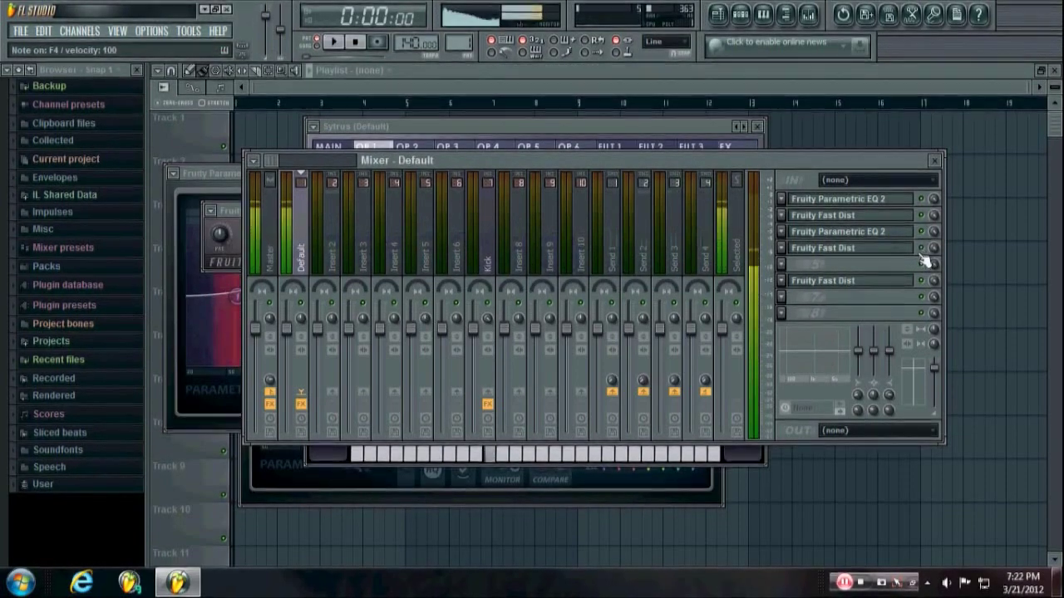
{"action": "left_click", "coordinate": [847, 239]}
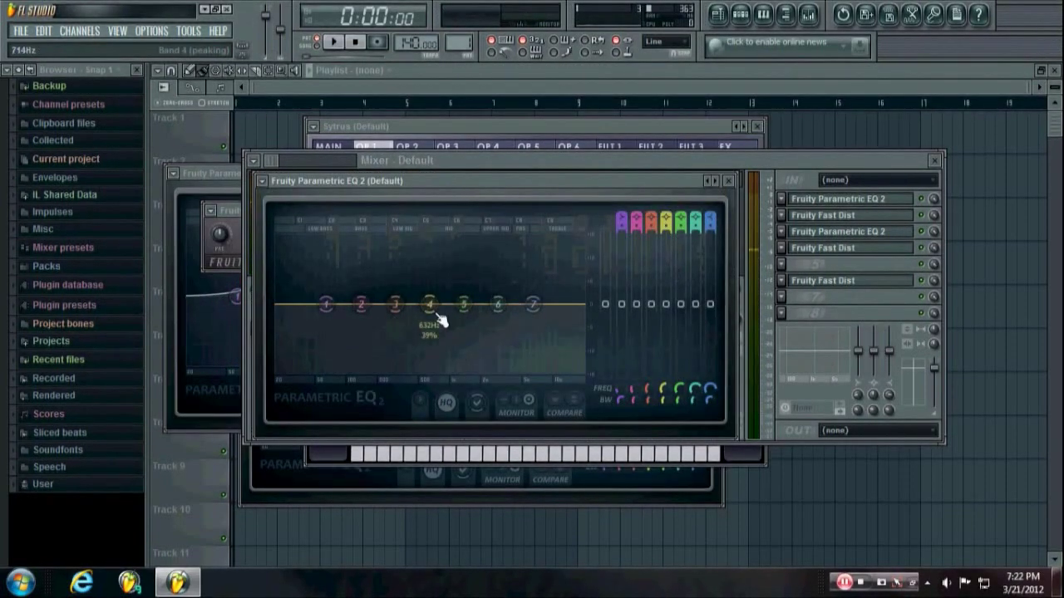
- Shape the EQ by dipping band 4, moving band 6 around, then resetting band 6 to flat
{"action": "left_click_drag", "start_coordinate": [430, 304], "coordinate": [398, 335]}
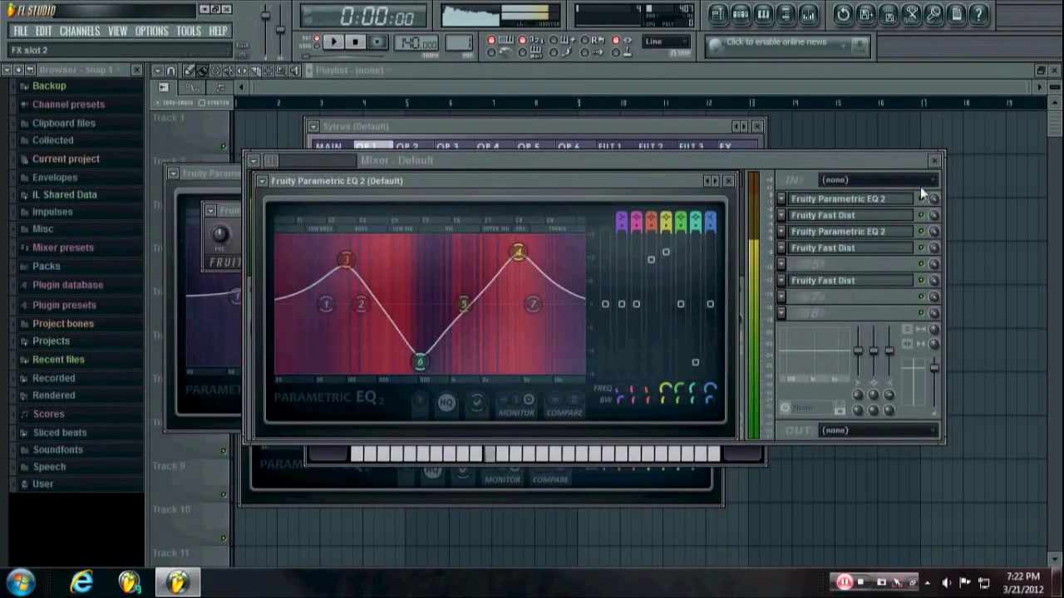
{"action": "left_click", "coordinate": [839, 199]}
{"action": "left_click", "coordinate": [839, 231]}
{"action": "left_click_drag", "start_coordinate": [409, 297], "coordinate": [266, 359]}
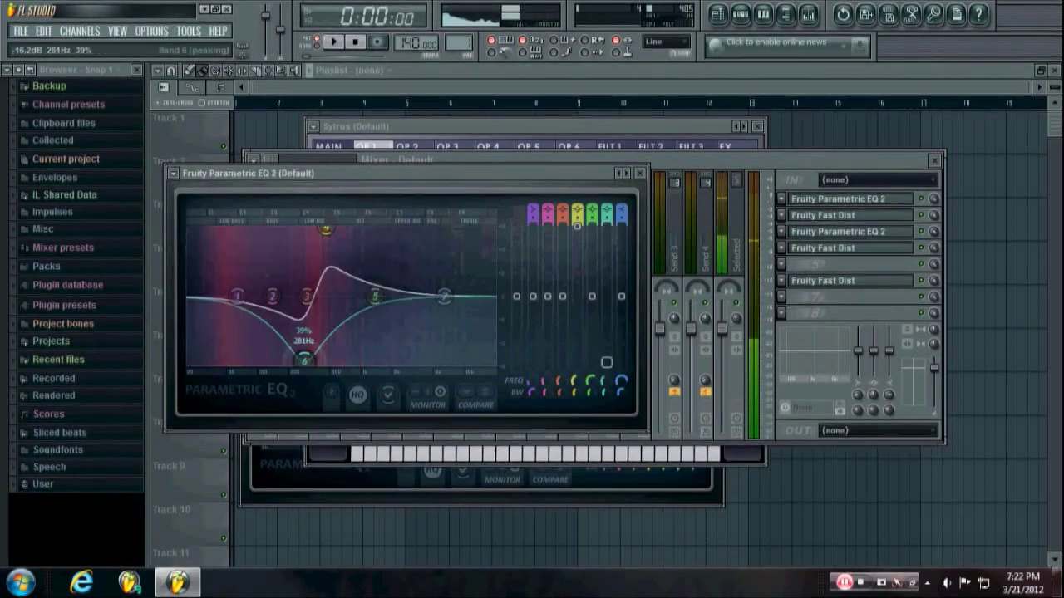
{"action": "left_click_drag", "start_coordinate": [266, 359], "coordinate": [438, 281]}
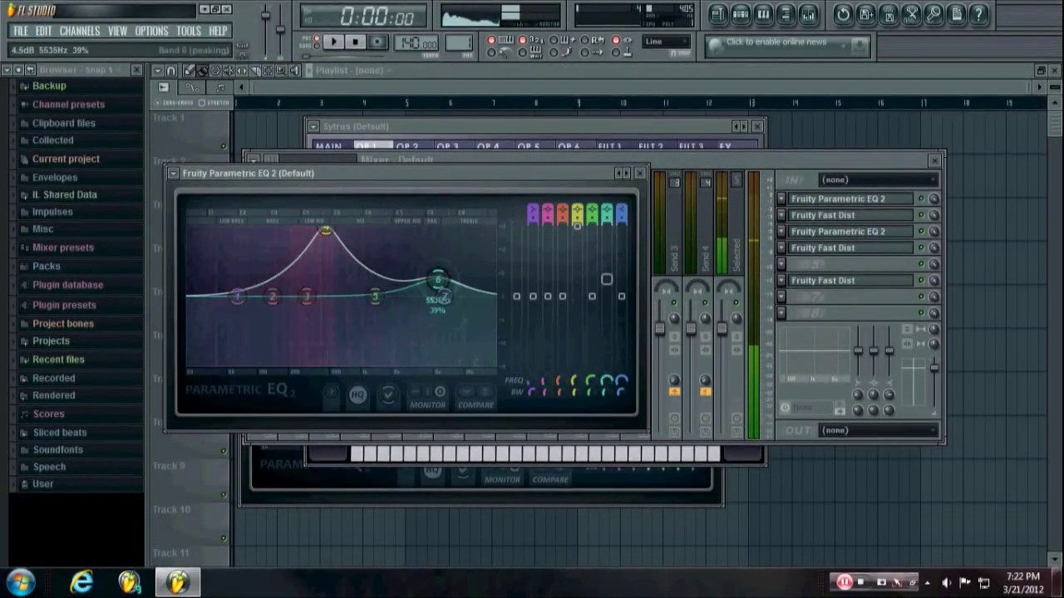
{"action": "right_click", "coordinate": [445, 280]}
{"action": "left_click", "coordinate": [455, 295]}
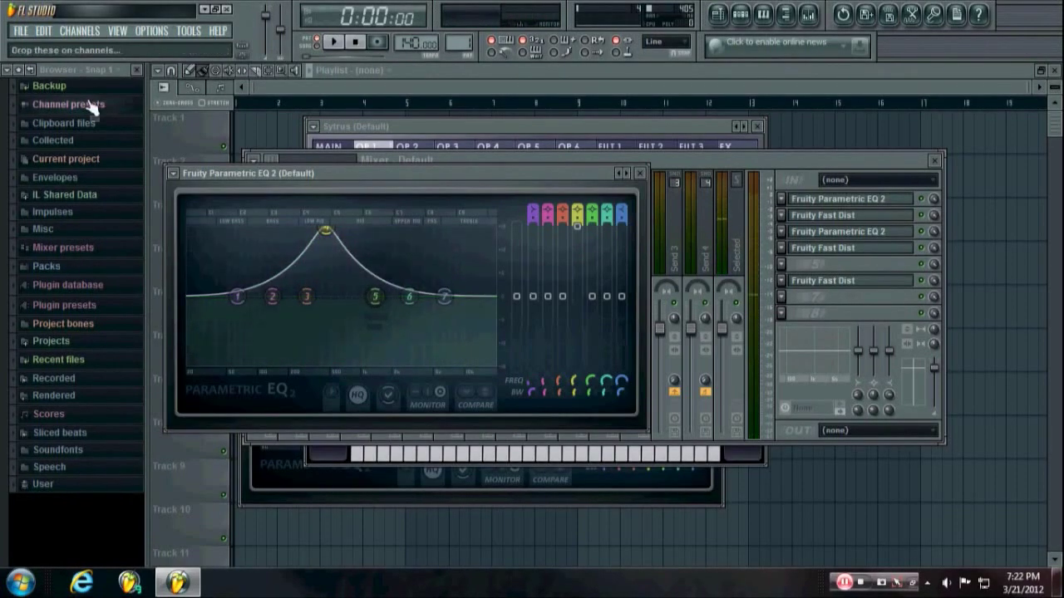
{"action": "left_click", "coordinate": [778, 279]}
{"action": "mouse_move", "coordinate": [799, 282]}
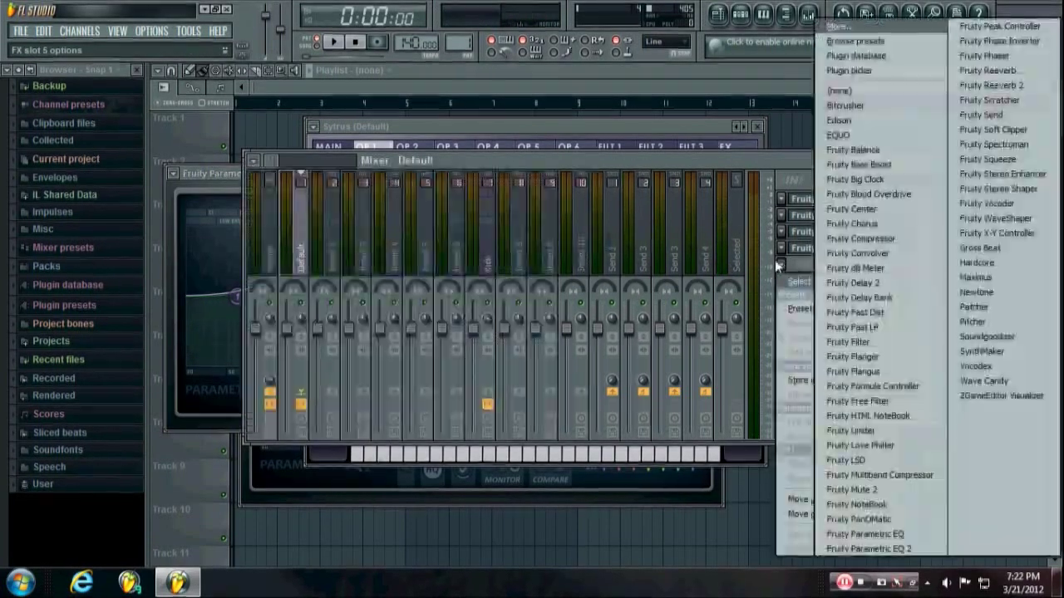
- Load Parametric EQ 2 into slot 5 with a 54 Hz boost, 1191 Hz peak and 1600 Hz dip
{"action": "left_click", "coordinate": [910, 552]}
{"action": "left_click_drag", "start_coordinate": [566, 316], "coordinate": [562, 203]}
{"action": "left_click_drag", "start_coordinate": [481, 329], "coordinate": [428, 351]}
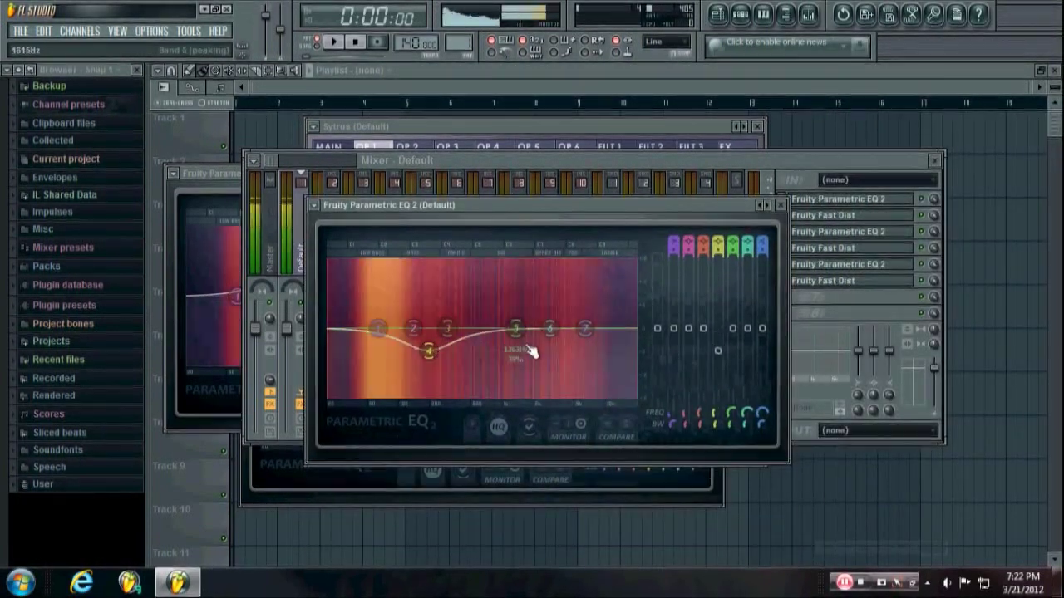
{"action": "left_click_drag", "start_coordinate": [515, 328], "coordinate": [499, 295]}
{"action": "left_click_drag", "start_coordinate": [549, 327], "coordinate": [528, 364]}
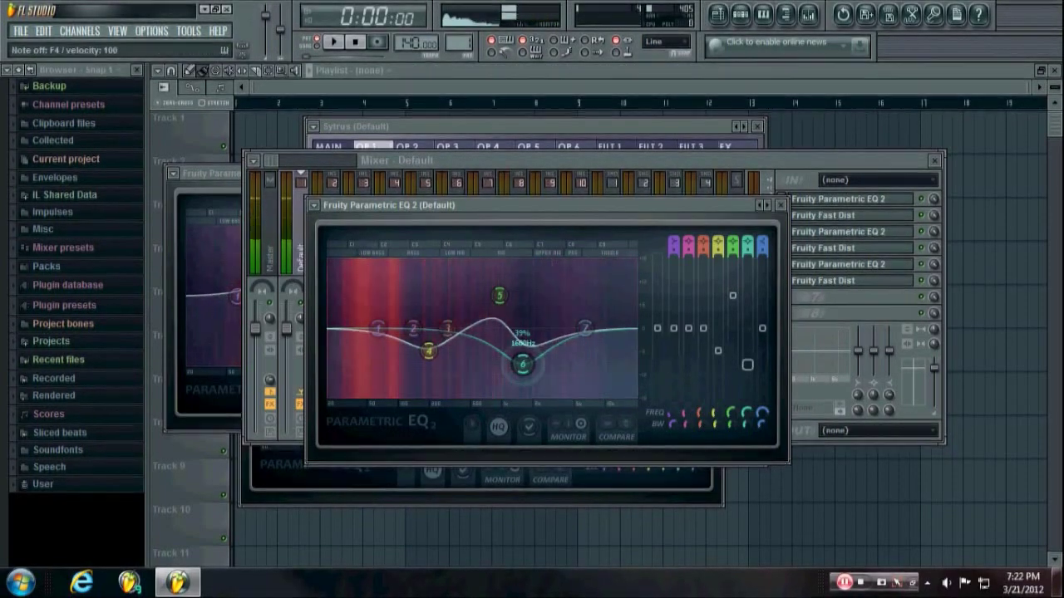
{"action": "left_click_drag", "start_coordinate": [413, 329], "coordinate": [334, 279]}
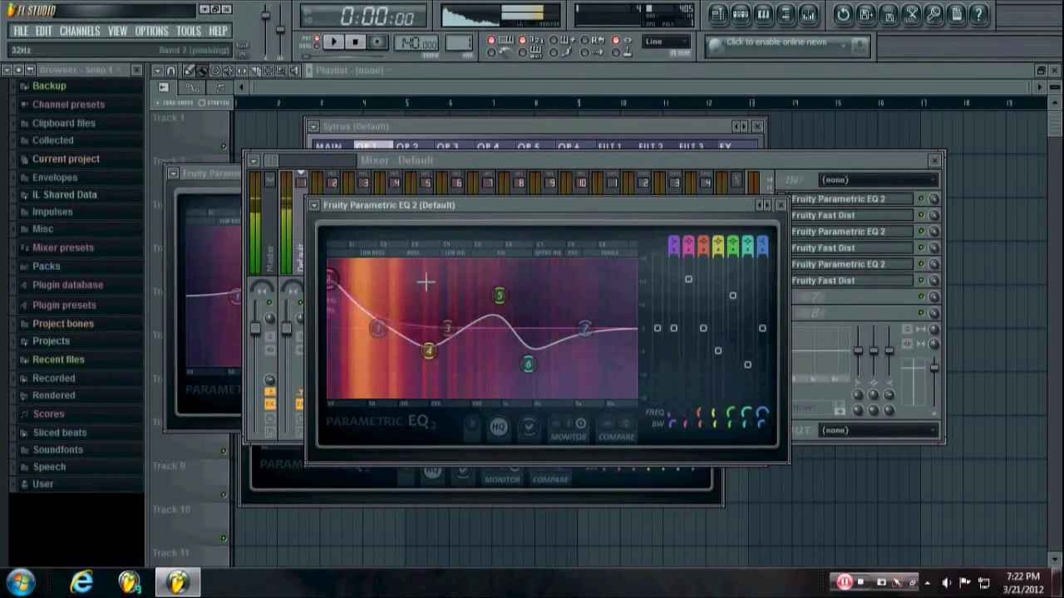
- Reopen slot 5's Parametric EQ 2 to check it, then return to the mixer
{"action": "left_click", "coordinate": [752, 178]}
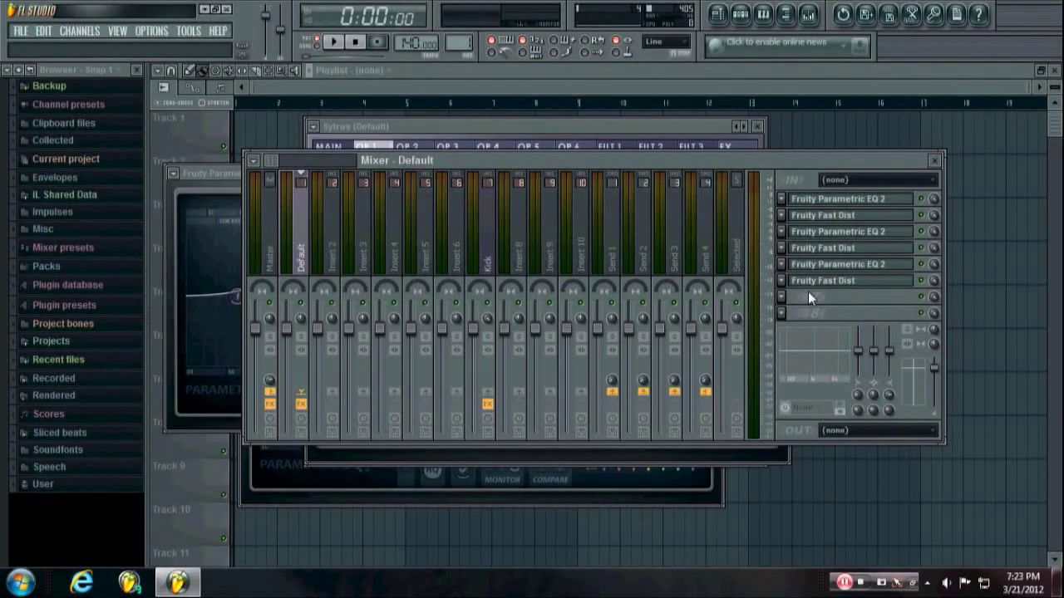
{"action": "left_click", "coordinate": [861, 266]}
{"action": "left_click", "coordinate": [856, 316]}
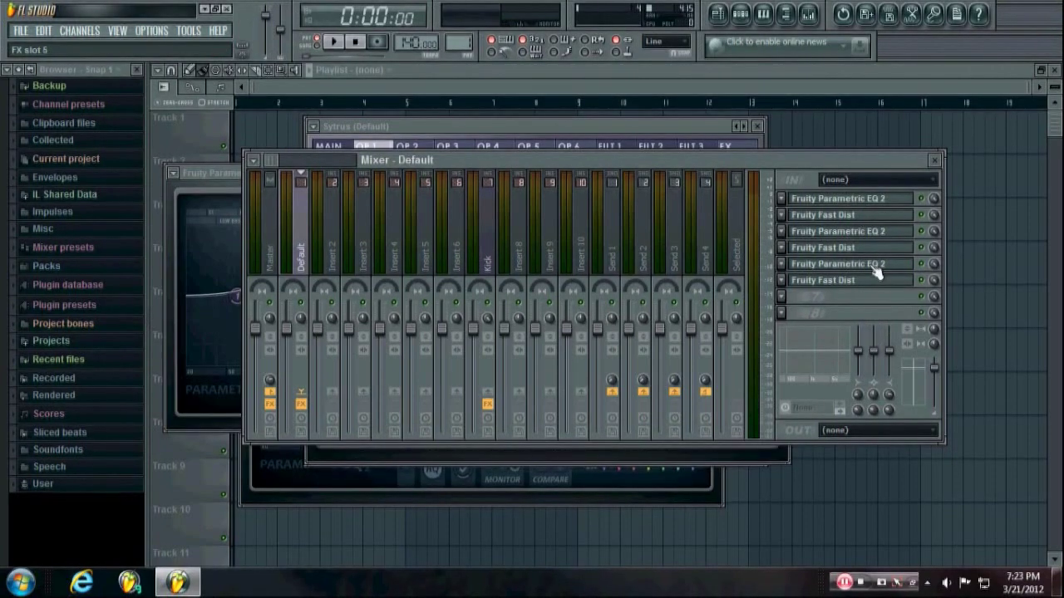
{"action": "left_click", "coordinate": [784, 296]}
- Load Parametric EQ 2 into slot 7 and Fast Dist into slot 8 of the Default track
{"action": "mouse_move", "coordinate": [800, 281]}
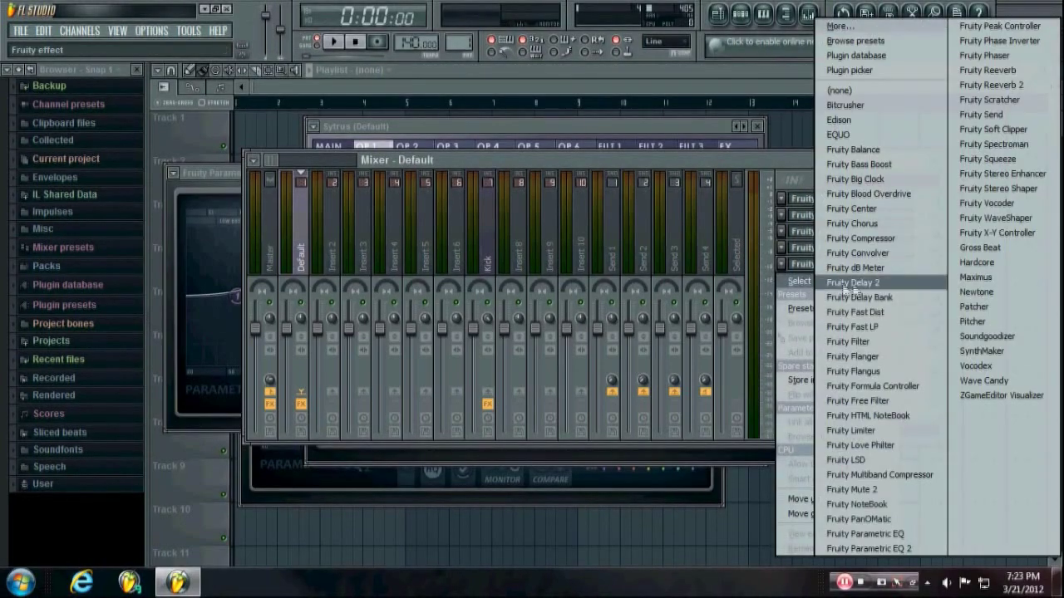
{"action": "left_click", "coordinate": [886, 547]}
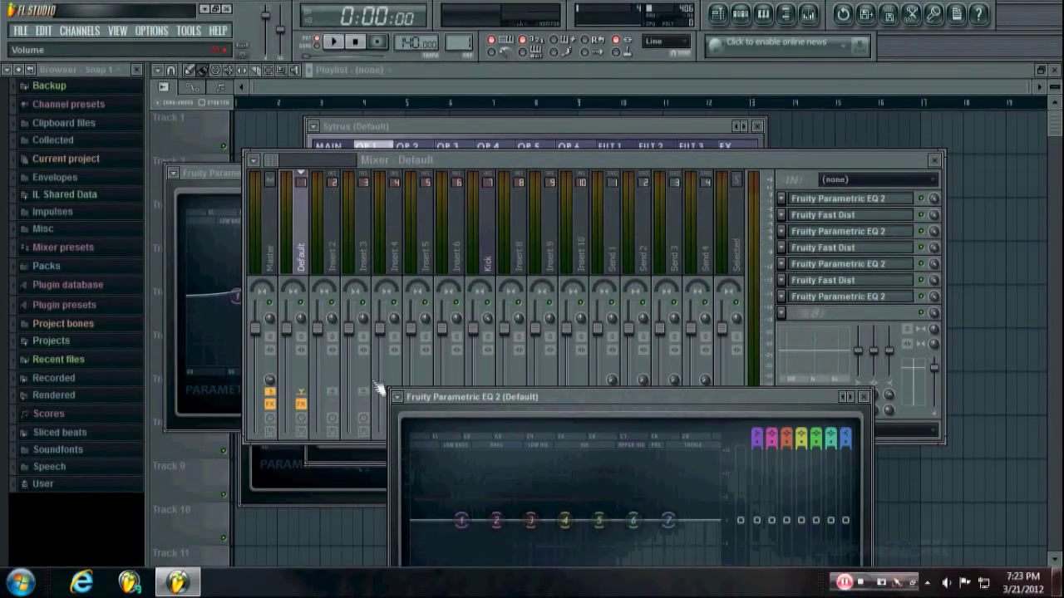
{"action": "left_click", "coordinate": [330, 260]}
{"action": "left_click", "coordinate": [311, 255]}
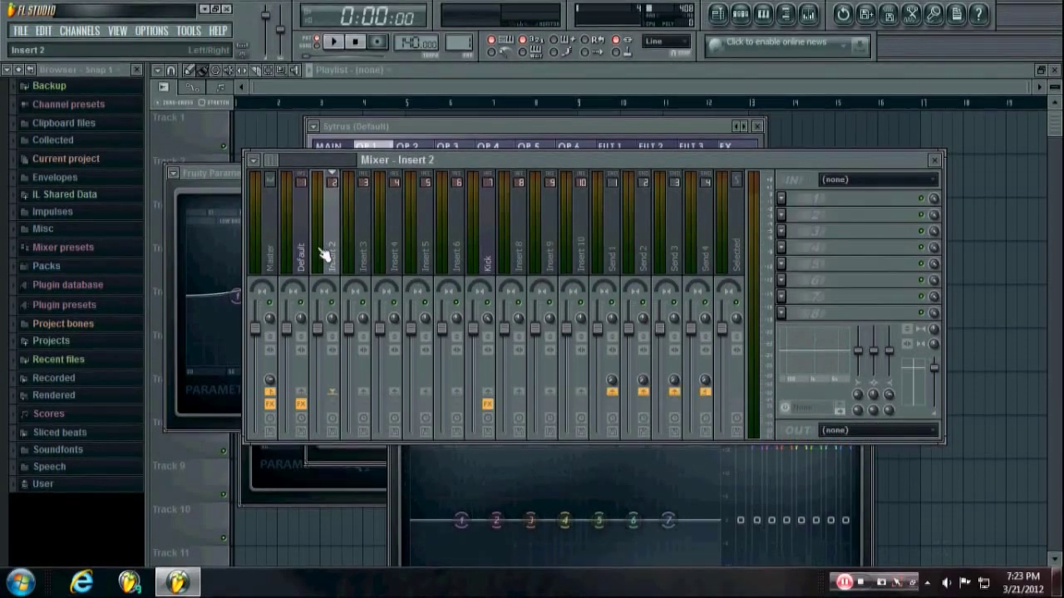
{"action": "left_click", "coordinate": [843, 313]}
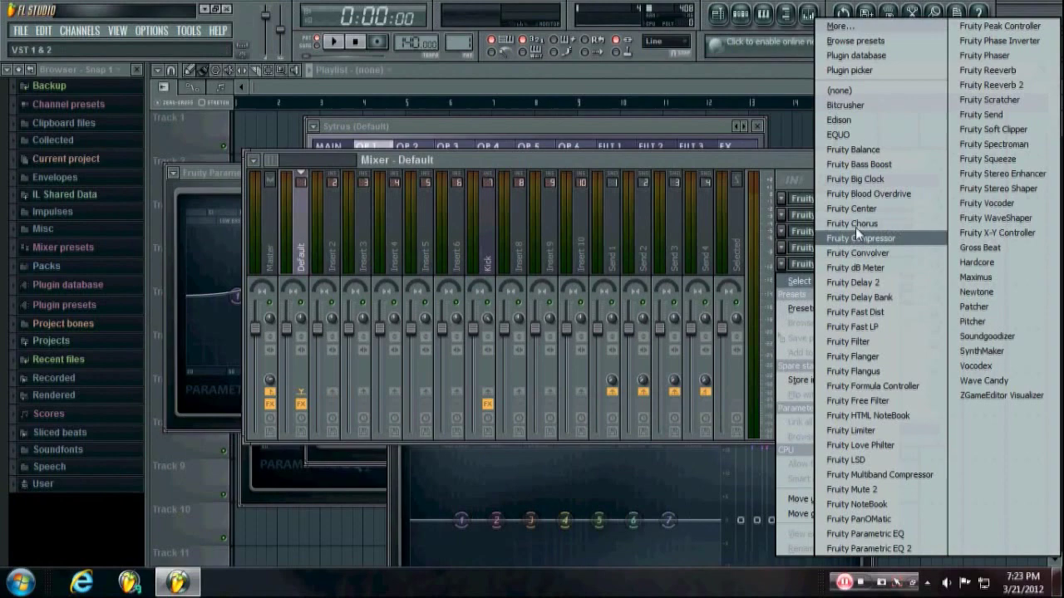
{"action": "left_click", "coordinate": [879, 324]}
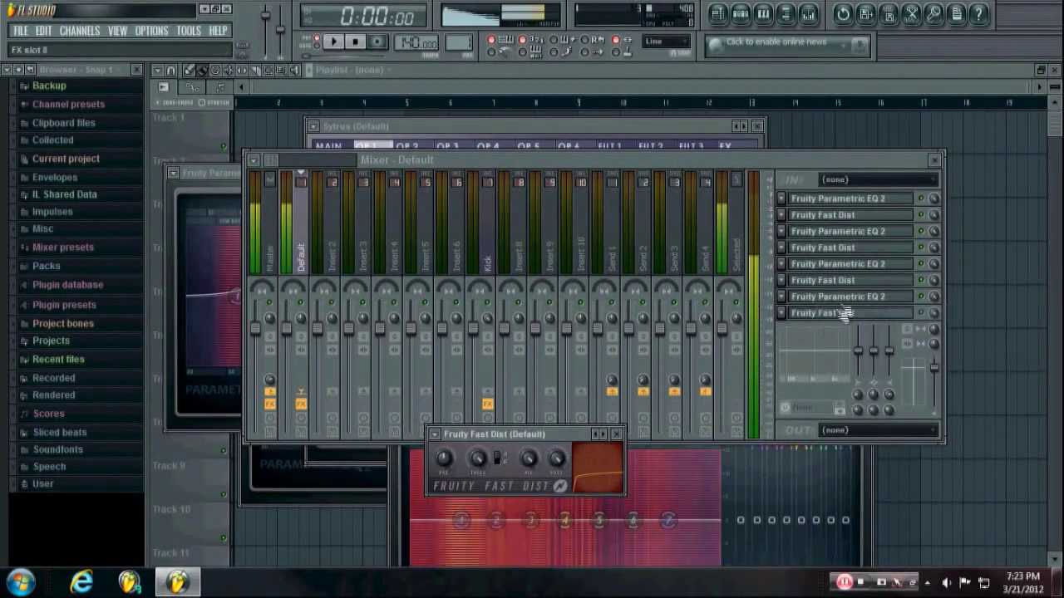
- Shape the new EQ: large band 6 peak, 249 Hz dip, 909 Hz peak, cuts on bands 3 and 7
{"action": "left_click", "coordinate": [644, 477]}
{"action": "left_click_drag", "start_coordinate": [634, 521], "coordinate": [637, 463]}
{"action": "left_click_drag", "start_coordinate": [629, 295], "coordinate": [632, 309]}
{"action": "left_click_drag", "start_coordinate": [558, 347], "coordinate": [516, 380]}
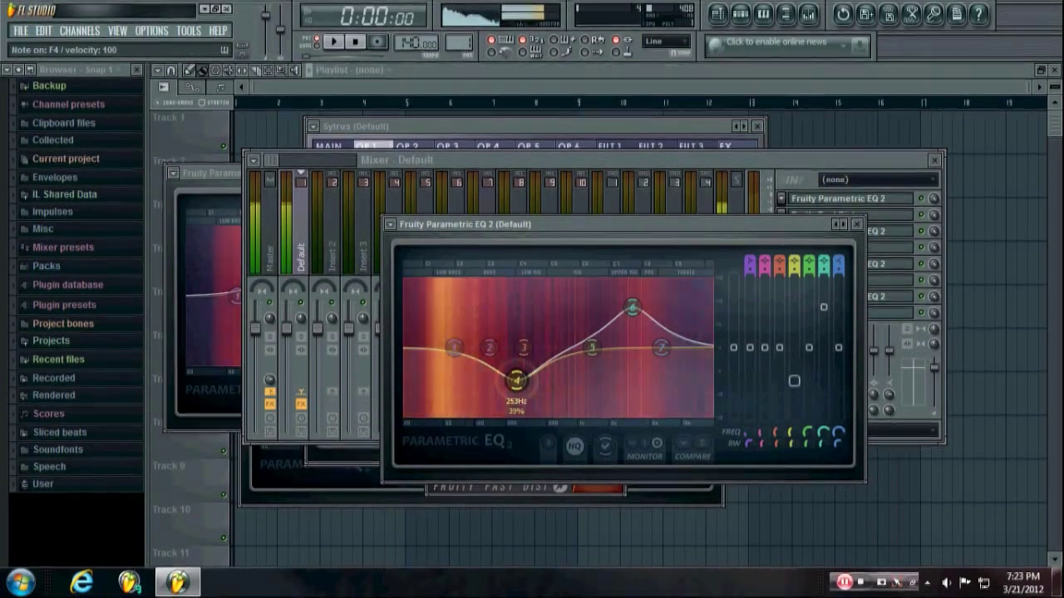
{"action": "left_click_drag", "start_coordinate": [592, 347], "coordinate": [573, 298]}
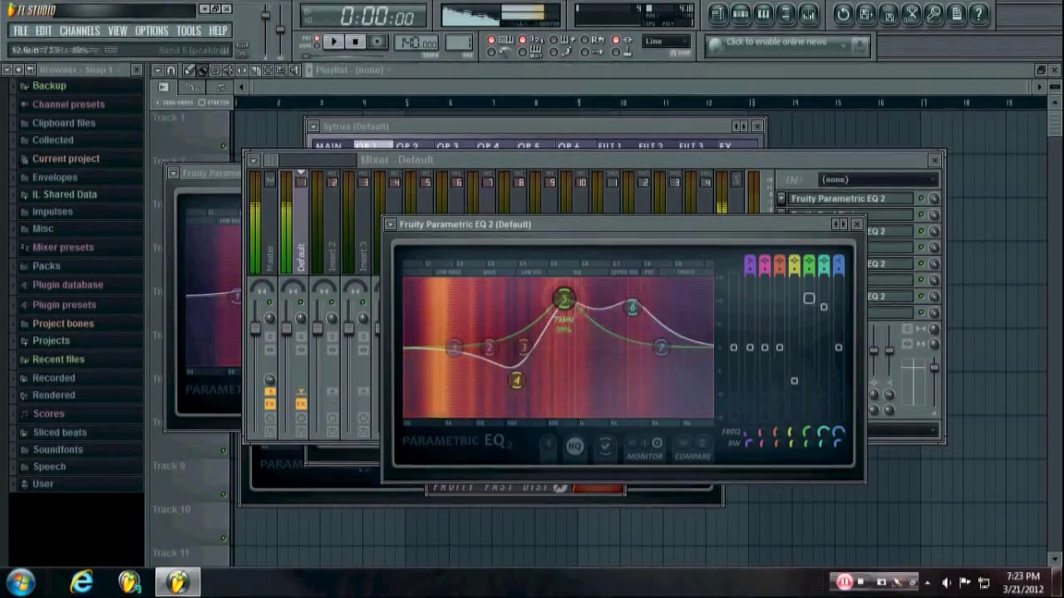
{"action": "left_click_drag", "start_coordinate": [523, 348], "coordinate": [595, 382]}
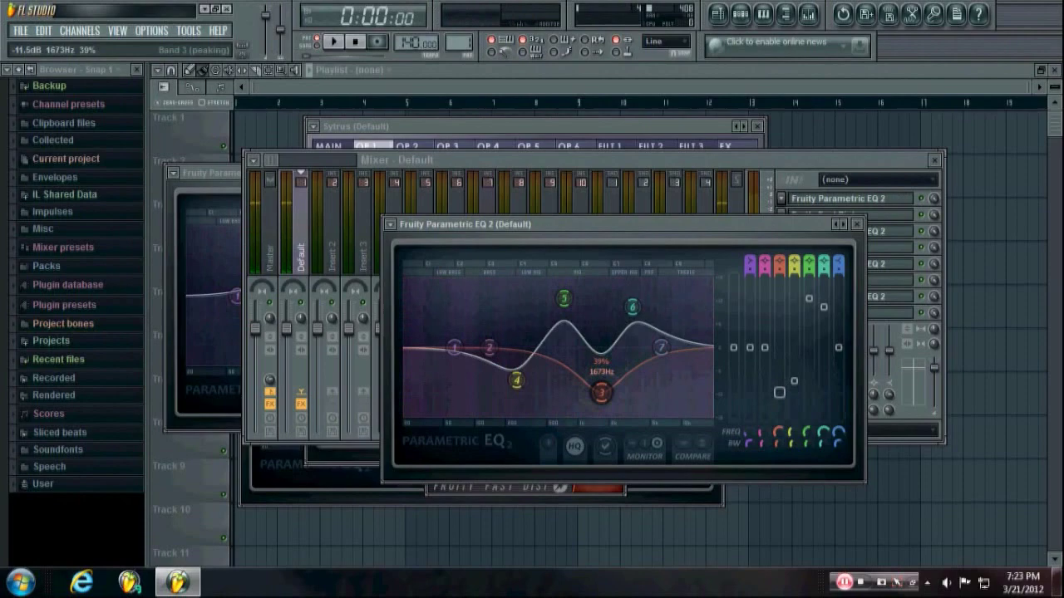
{"action": "left_click_drag", "start_coordinate": [660, 349], "coordinate": [638, 356]}
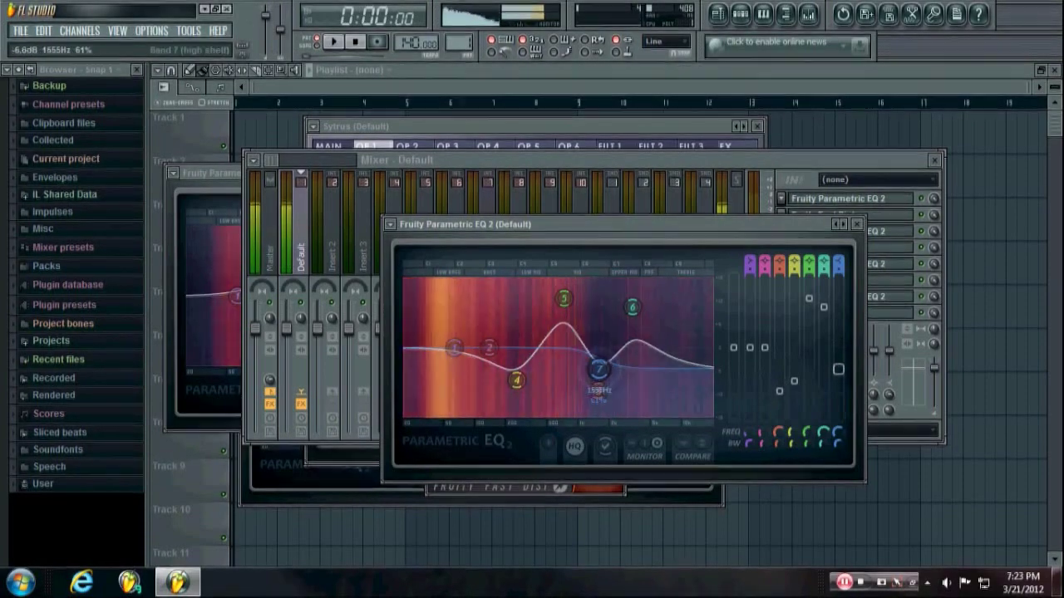
{"action": "right_click", "coordinate": [638, 355]}
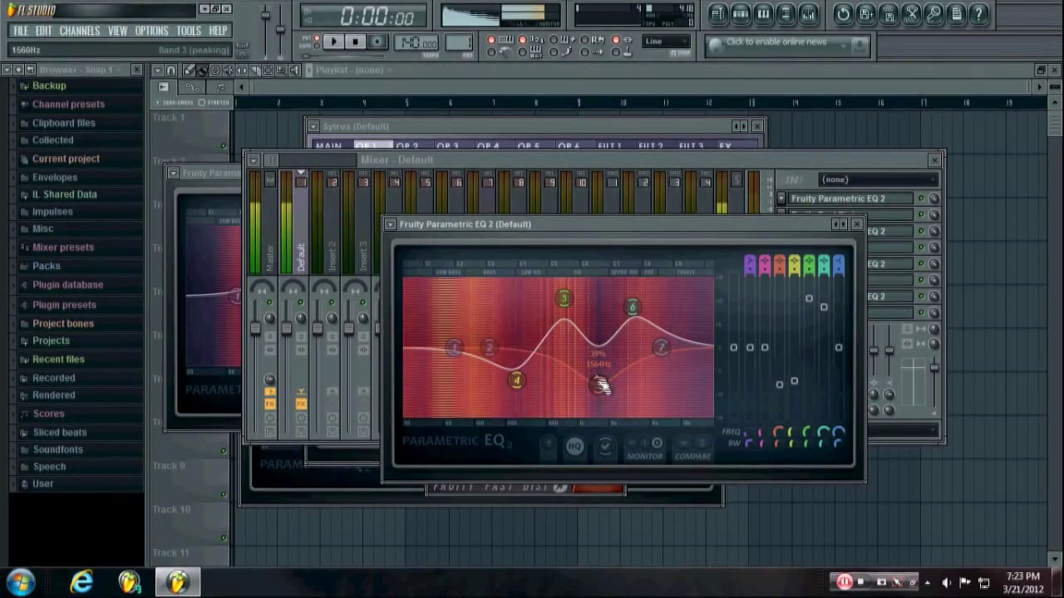
{"action": "left_click", "coordinate": [339, 224]}
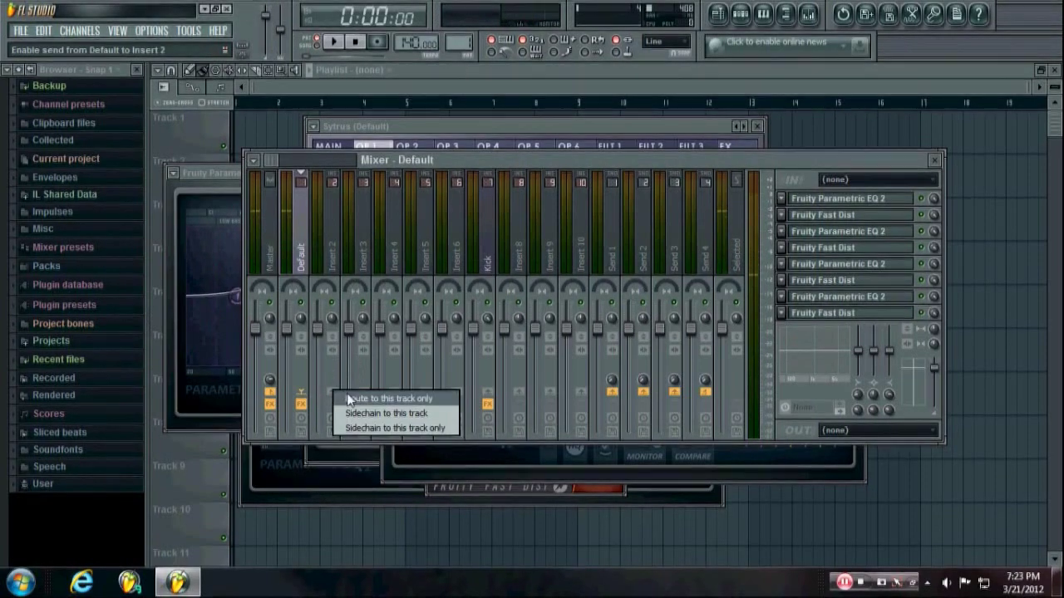
- Route the Default track only to Insert 2, briefly opening and closing the master's Edison
{"action": "left_click", "coordinate": [347, 396]}
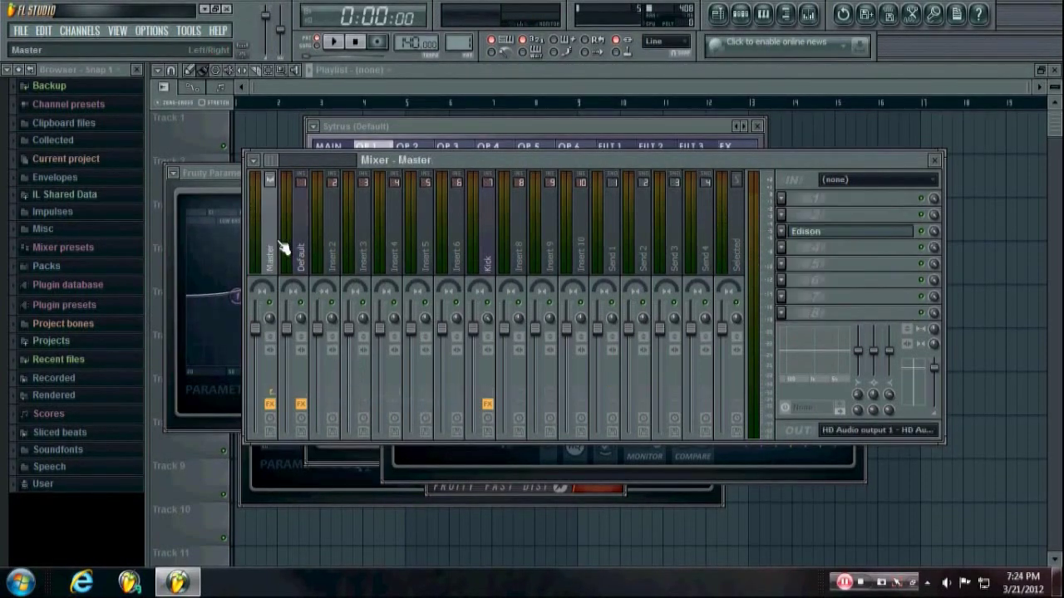
{"action": "left_click", "coordinate": [832, 237]}
{"action": "left_click", "coordinate": [831, 238]}
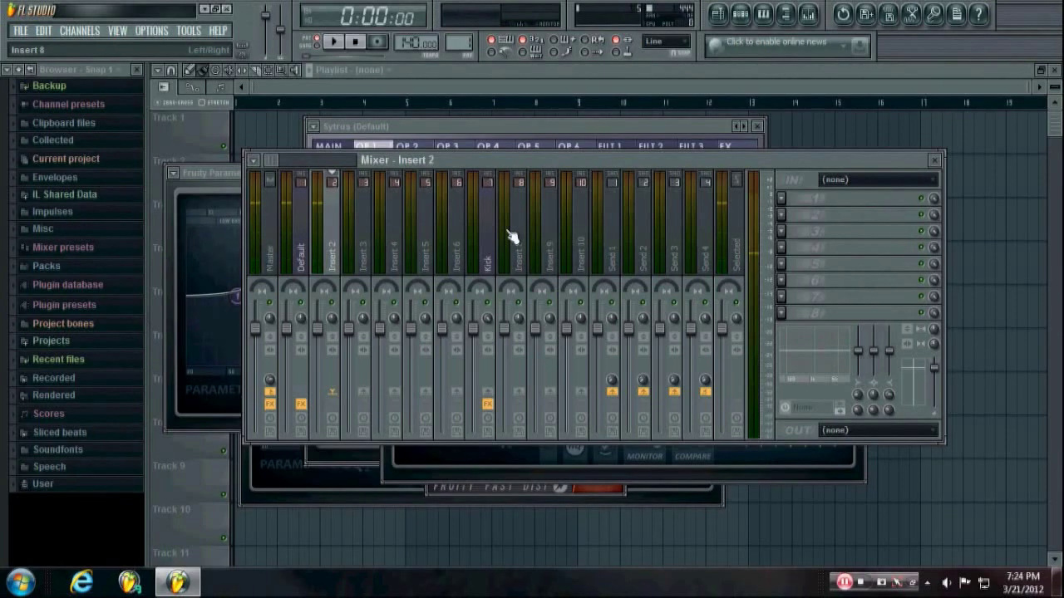
{"action": "left_click", "coordinate": [781, 214]}
- Load Fruity Fast Dist on Insert 2 and move it down to the third effect slot
{"action": "left_click", "coordinate": [881, 308]}
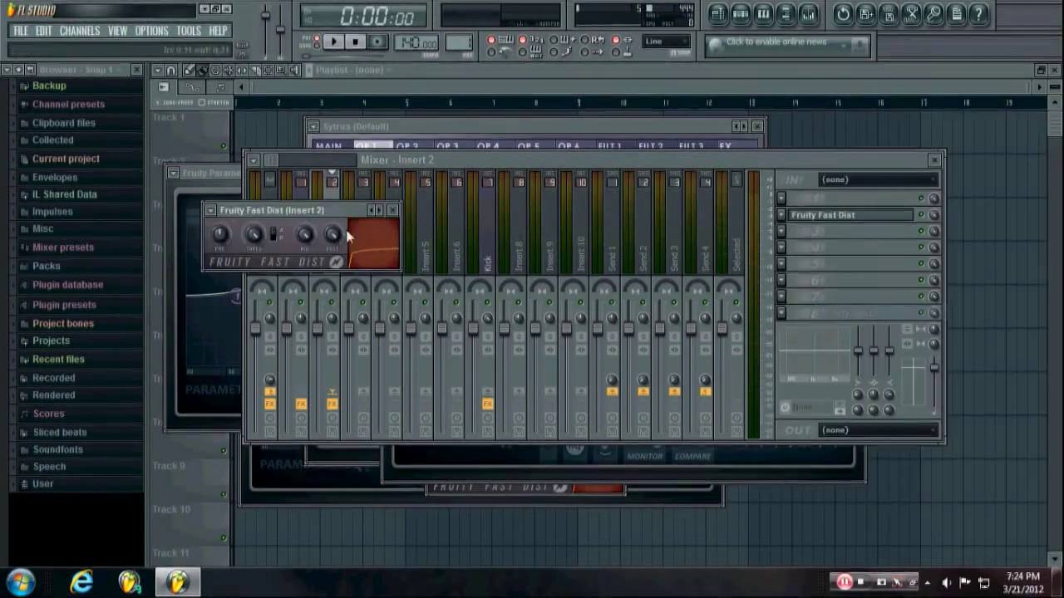
{"action": "left_click", "coordinate": [782, 215]}
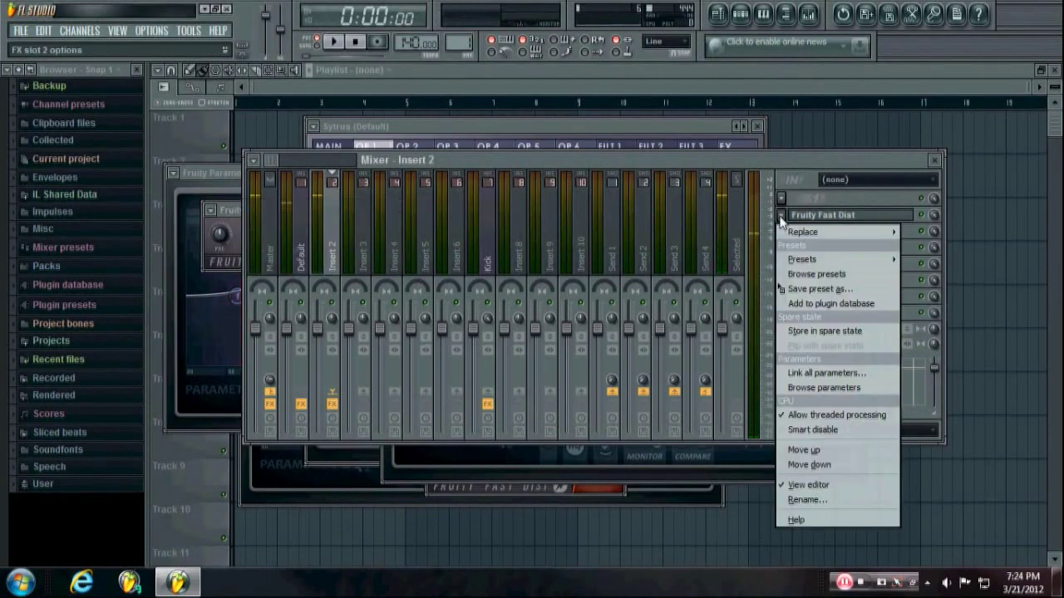
{"action": "left_click", "coordinate": [798, 459]}
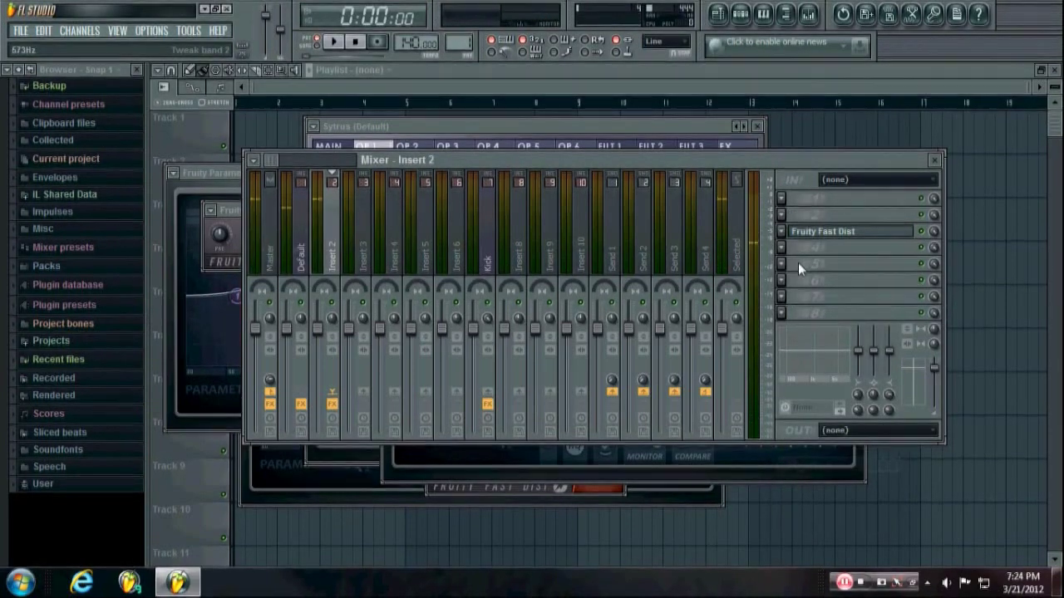
{"action": "left_click", "coordinate": [783, 199]}
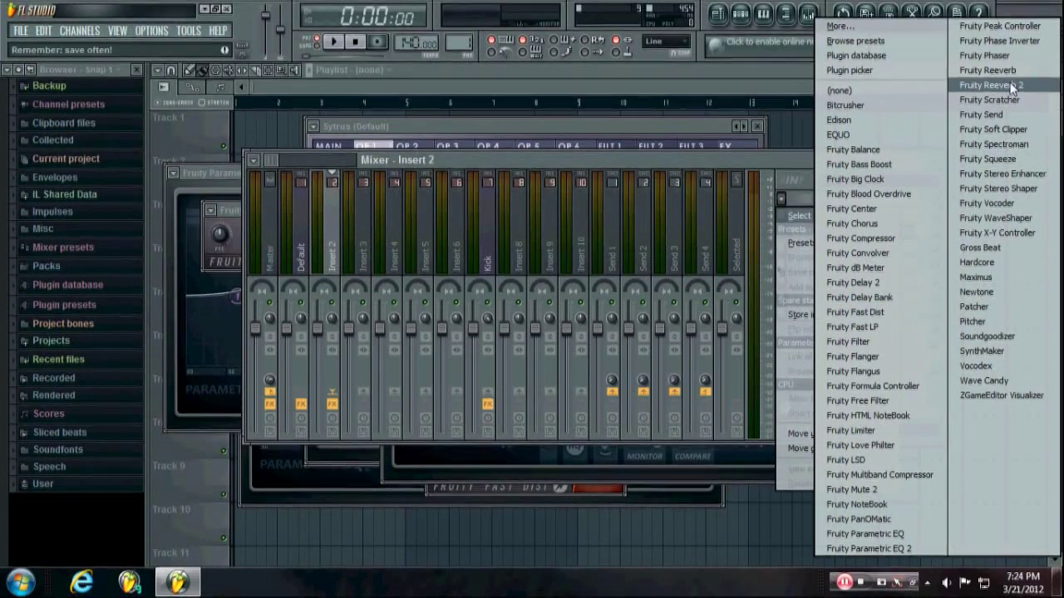
- Load Fruity Love Philter into Insert 2's first slot and apply its Default preset
{"action": "left_click", "coordinate": [892, 445]}
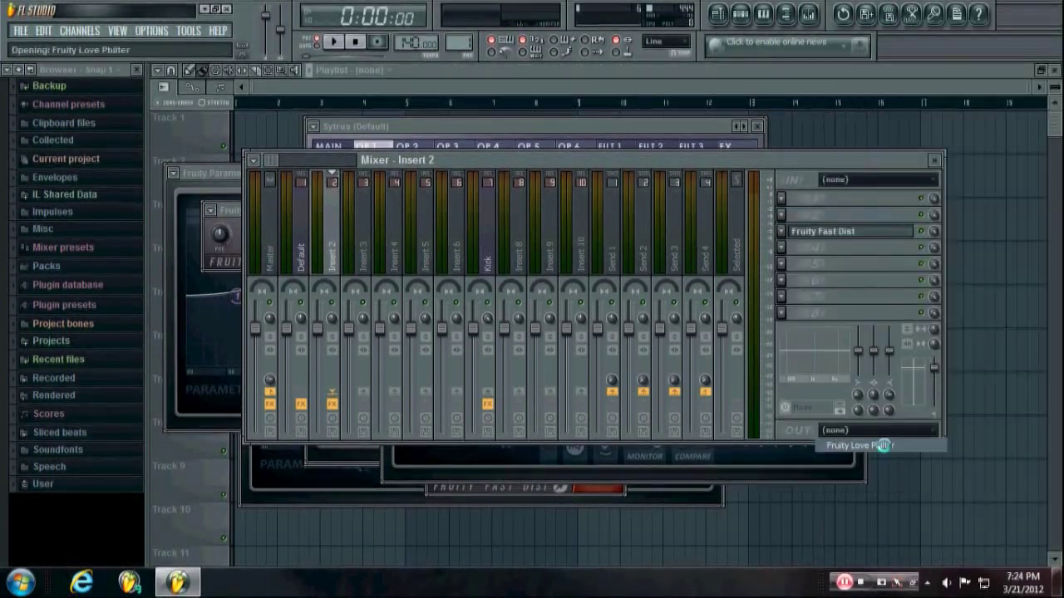
{"action": "left_click", "coordinate": [174, 174]}
{"action": "mouse_move", "coordinate": [190, 218]}
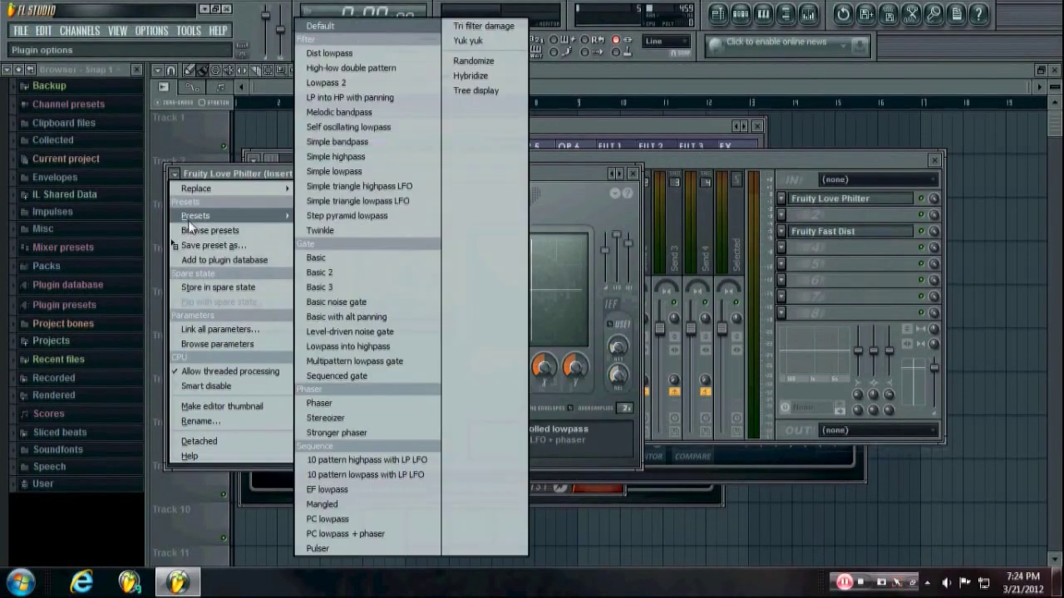
{"action": "left_click", "coordinate": [332, 27]}
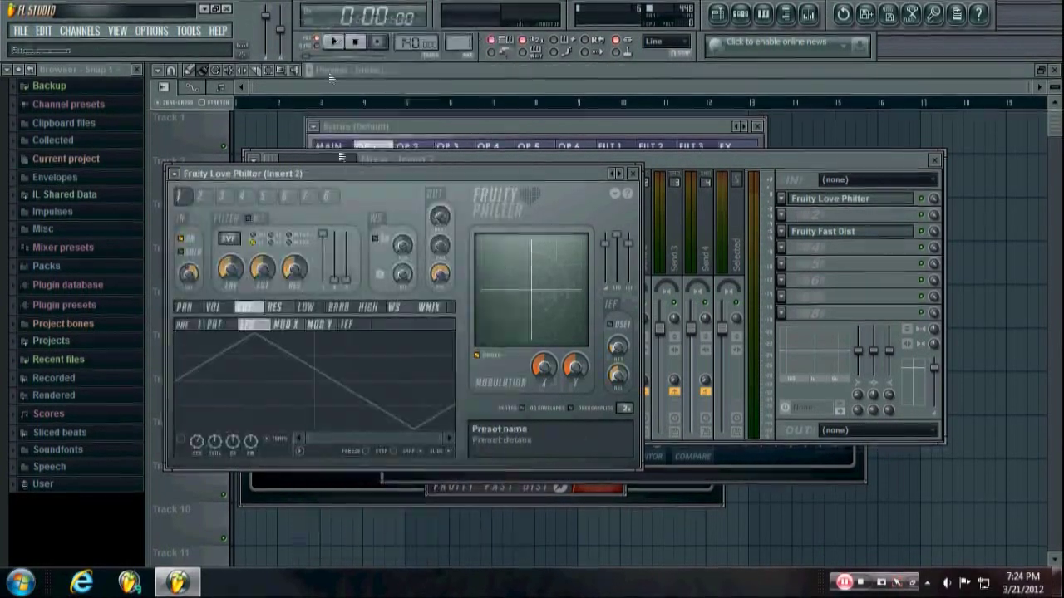
{"action": "left_click_drag", "start_coordinate": [353, 170], "coordinate": [463, 208]}
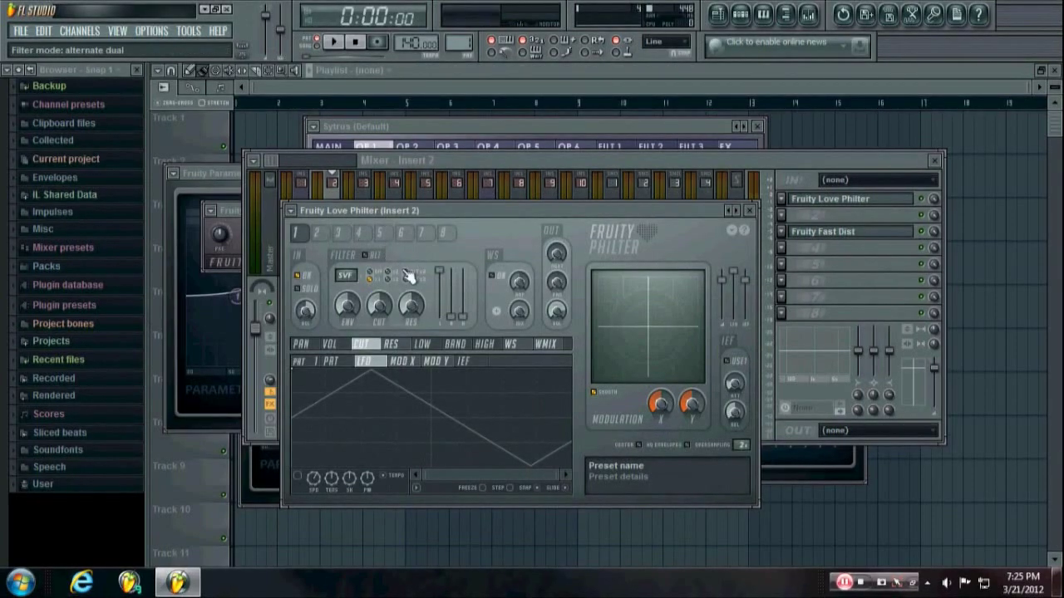
{"action": "left_click_drag", "start_coordinate": [486, 215], "coordinate": [540, 211]}
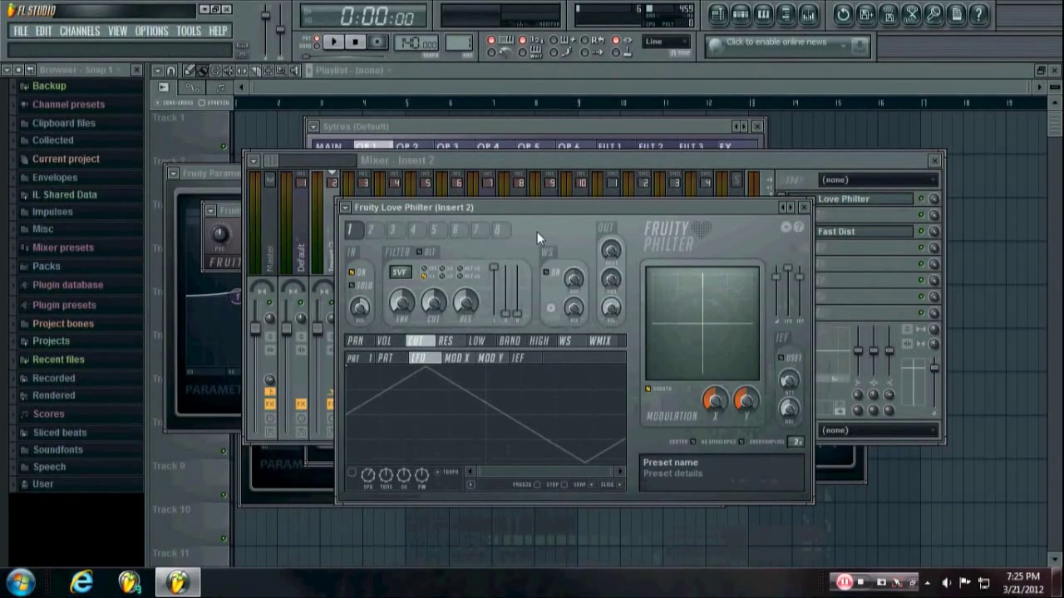
{"action": "left_click", "coordinate": [346, 207]}
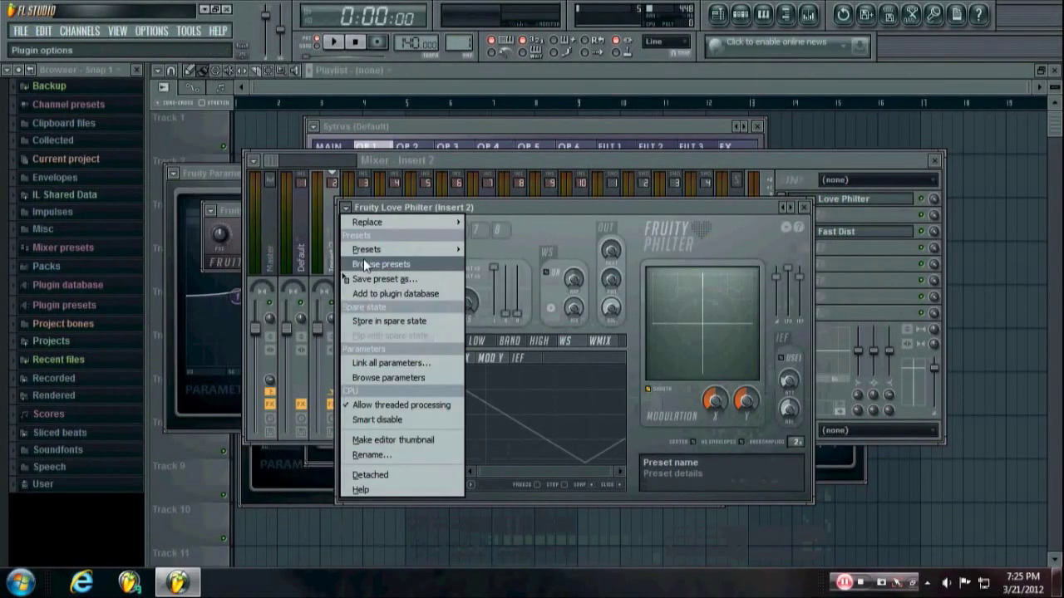
{"action": "mouse_move", "coordinate": [366, 252]}
{"action": "left_click", "coordinate": [540, 33]}
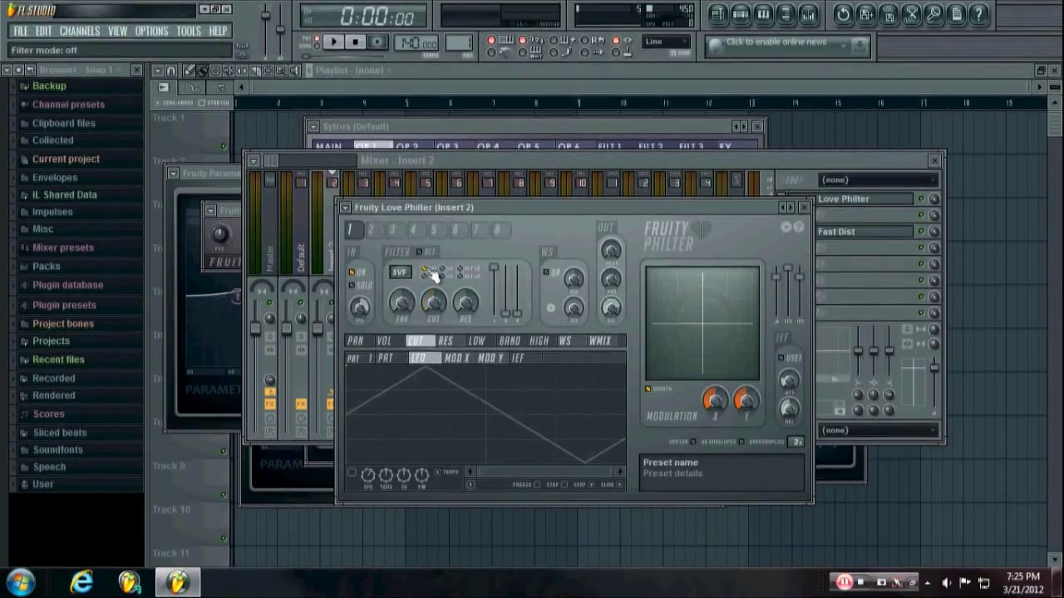
- Draw a falling volume envelope, enable it, bend it into a concave decay and lengthen it
{"action": "left_click", "coordinate": [385, 341]}
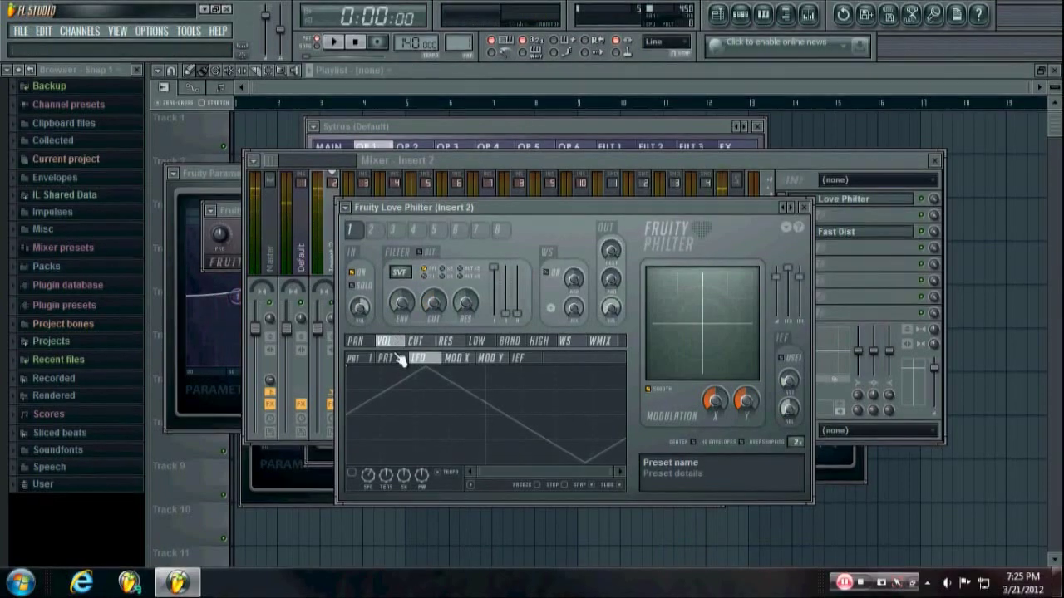
{"action": "left_click", "coordinate": [385, 358]}
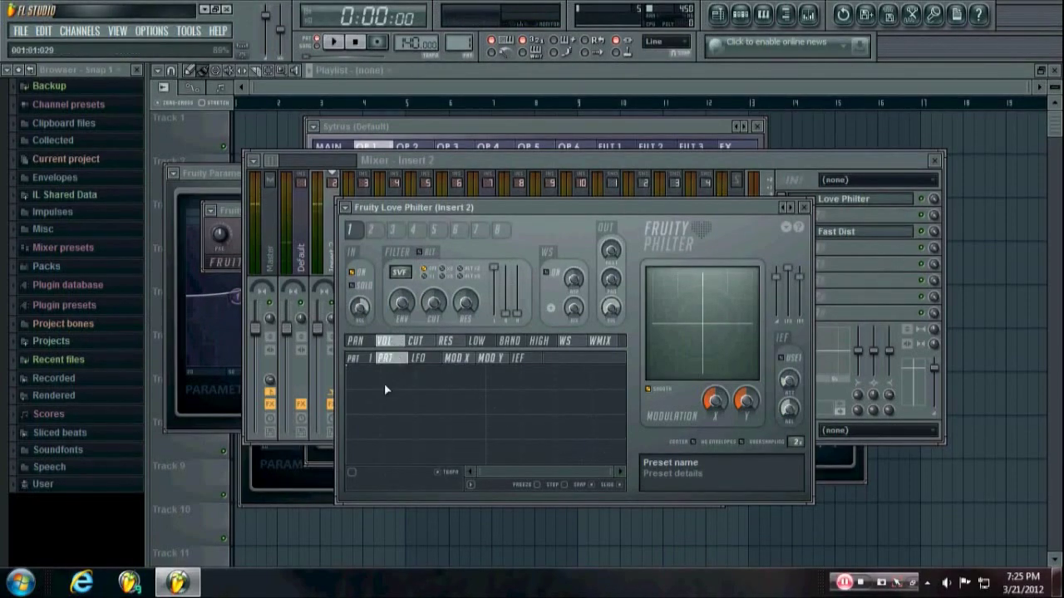
{"action": "left_click_drag", "start_coordinate": [491, 434], "coordinate": [489, 462]}
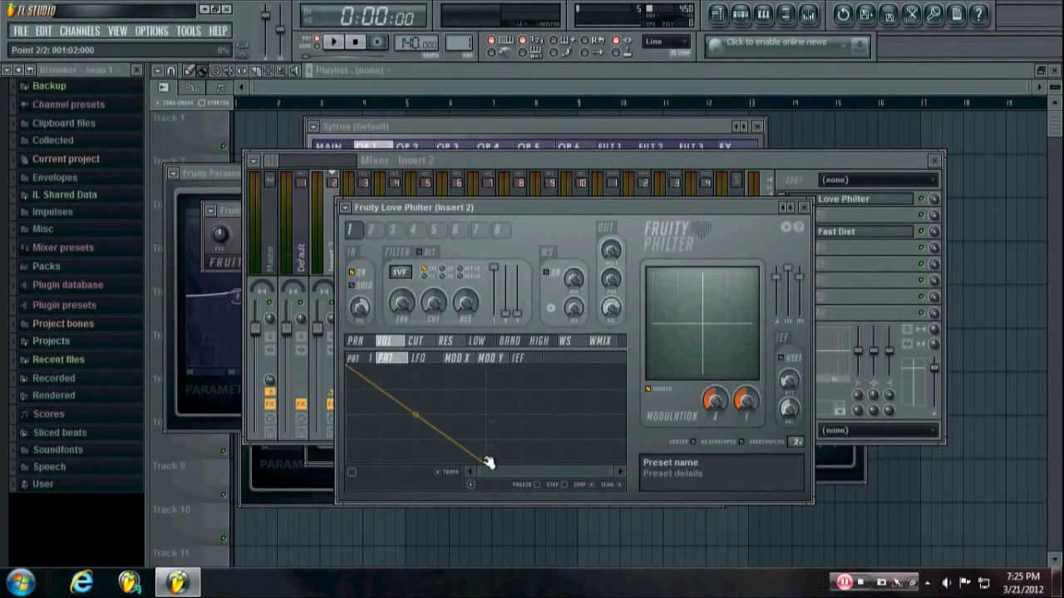
{"action": "right_click", "coordinate": [483, 460]}
{"action": "left_click", "coordinate": [453, 375]}
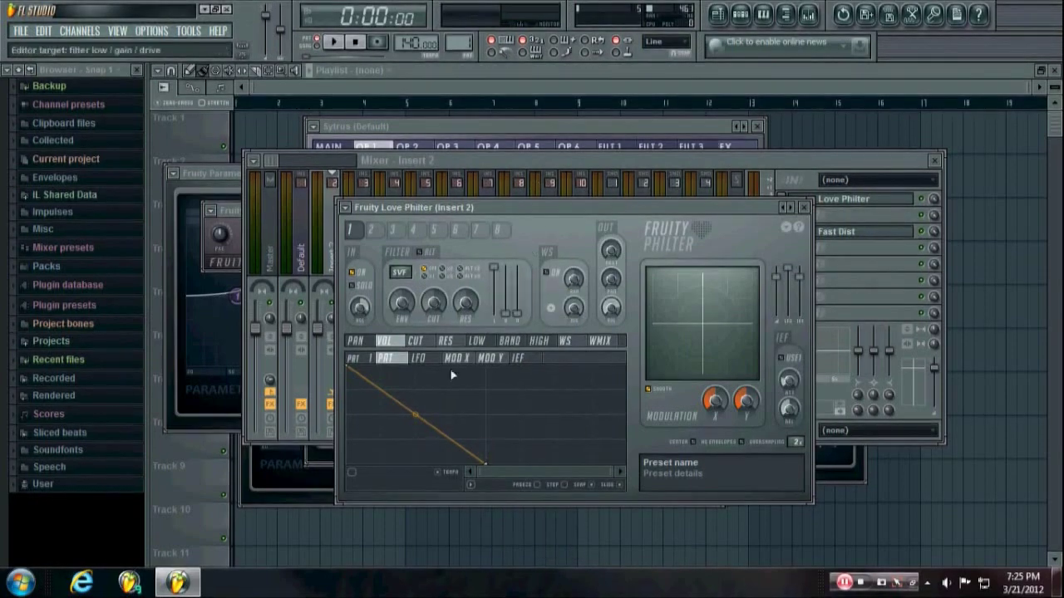
{"action": "left_click", "coordinate": [353, 473]}
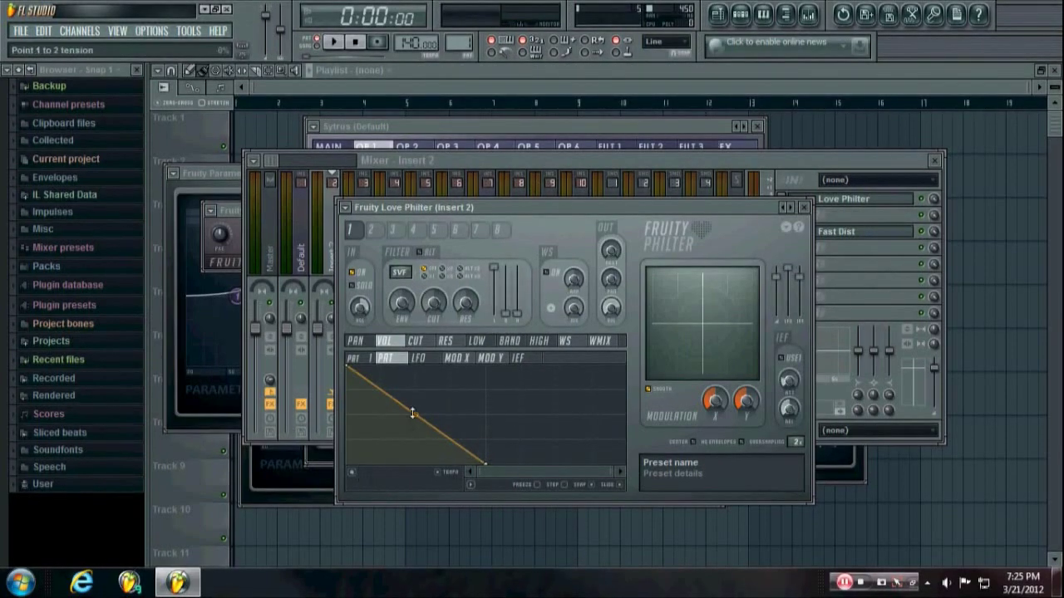
{"action": "left_click_drag", "start_coordinate": [412, 413], "coordinate": [415, 435]}
{"action": "left_click_drag", "start_coordinate": [496, 466], "coordinate": [525, 480]}
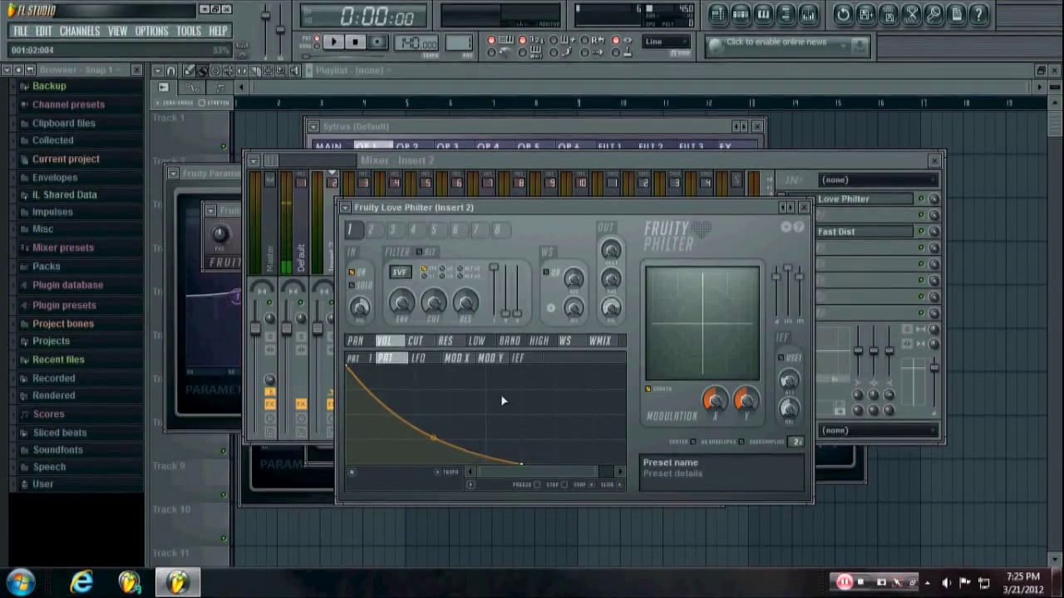
{"action": "left_click", "coordinate": [741, 15]}
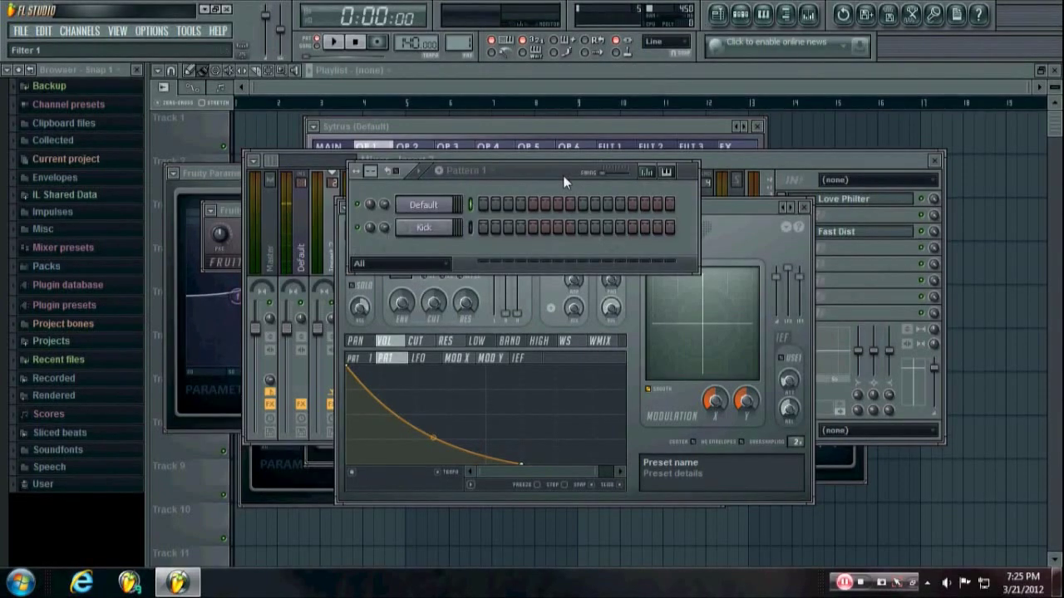
- Check the kick pattern, then move the volume envelope's end point and tension while auditioning
{"action": "left_click", "coordinate": [763, 15]}
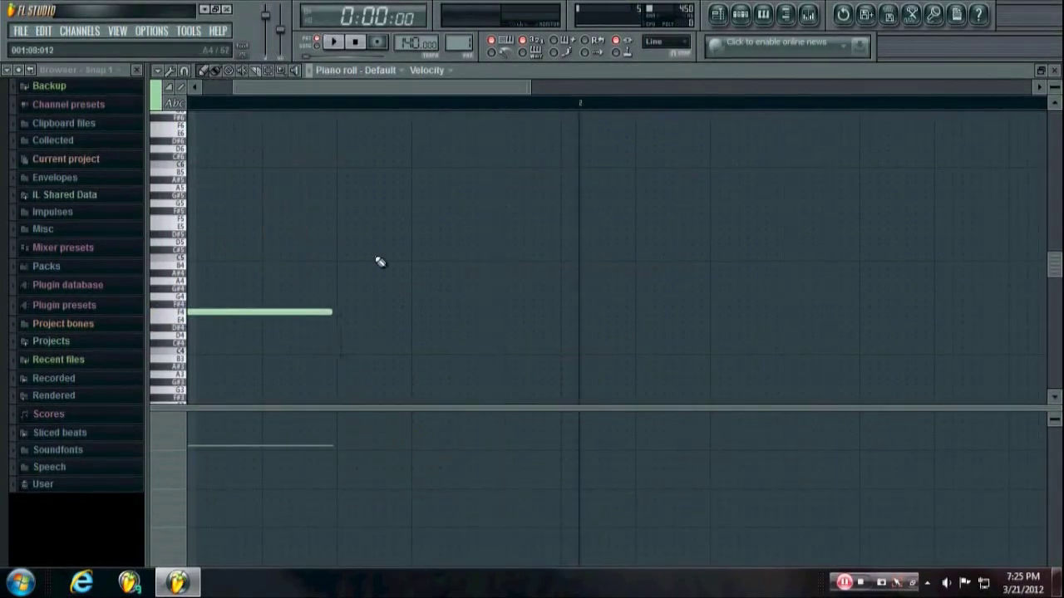
{"action": "left_click", "coordinate": [1053, 70]}
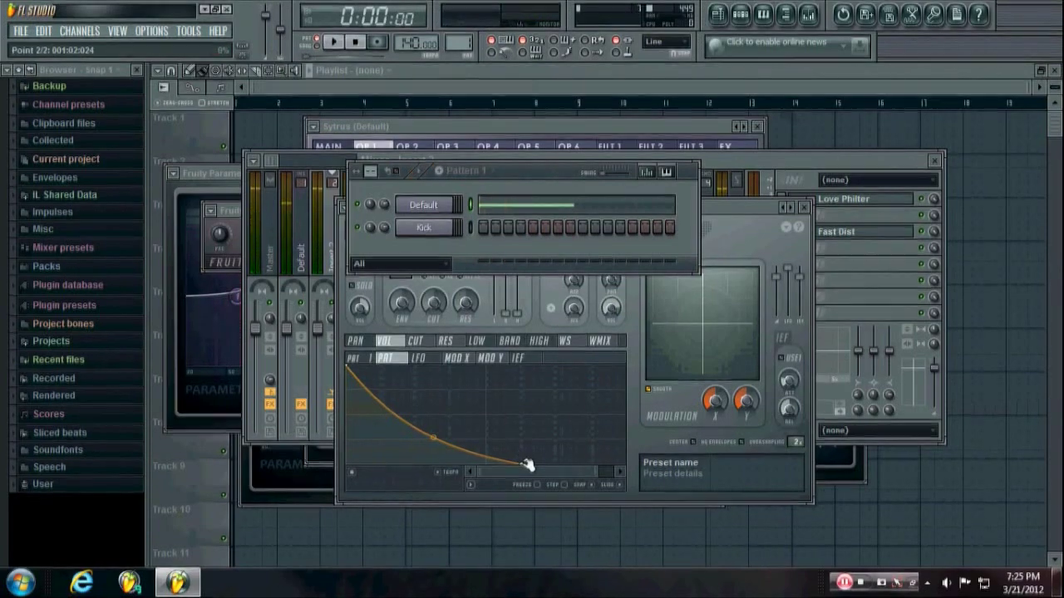
{"action": "left_click_drag", "start_coordinate": [527, 463], "coordinate": [385, 472]}
{"action": "key", "text": "space"}
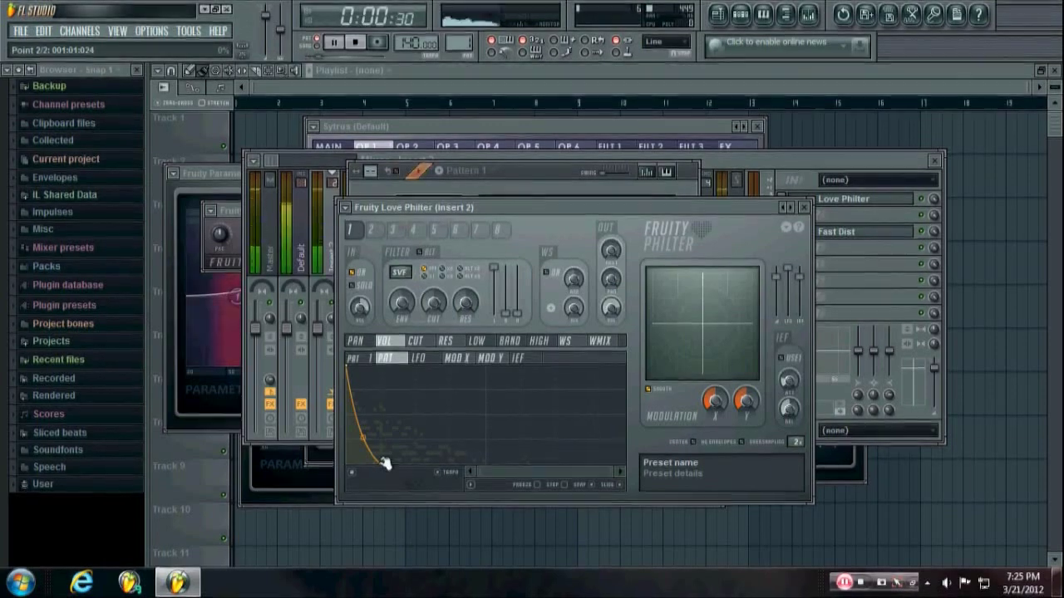
{"action": "key", "text": "space"}
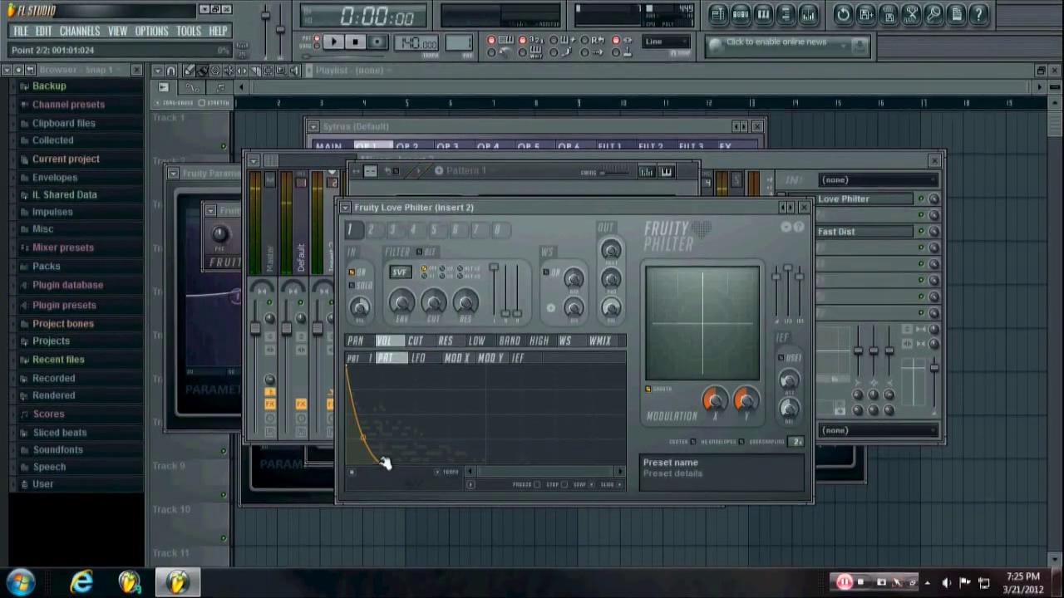
{"action": "left_click_drag", "start_coordinate": [385, 464], "coordinate": [530, 480]}
{"action": "key", "text": "space"}
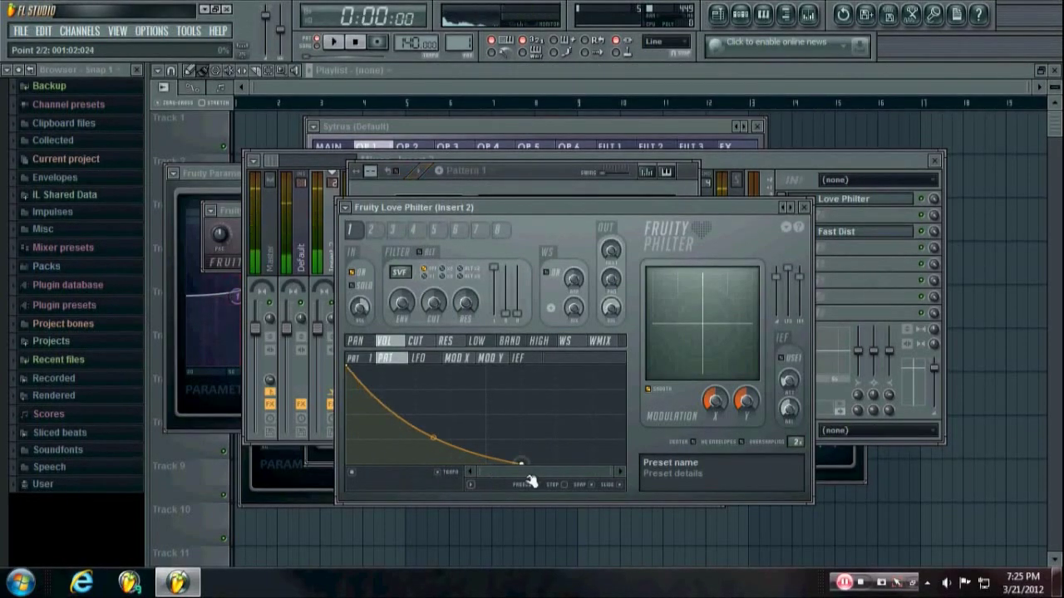
{"action": "left_click_drag", "start_coordinate": [433, 450], "coordinate": [430, 445]}
{"action": "key", "text": "space"}
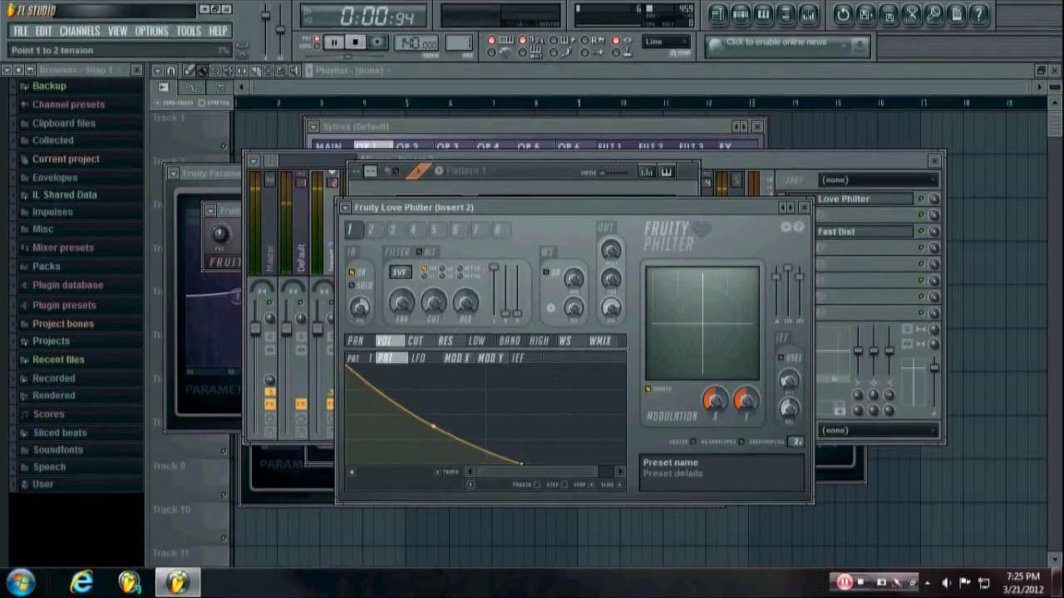
{"action": "left_click", "coordinate": [763, 157]}
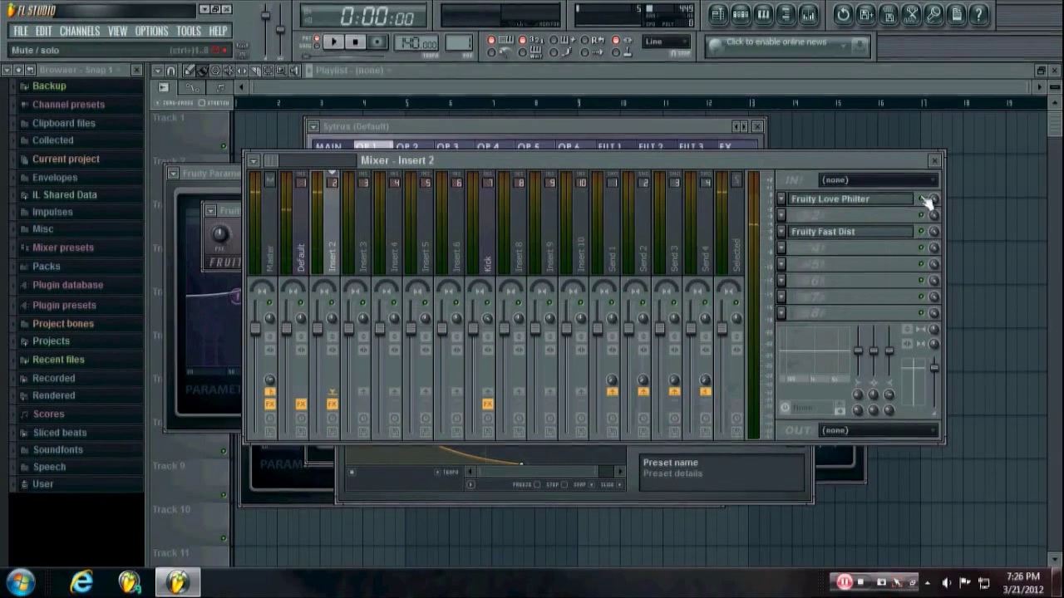
- Move Fast Dist up two slots so it sits ahead of Love Philter on Insert 2
{"action": "key", "text": "space"}
{"action": "key", "text": "space"}
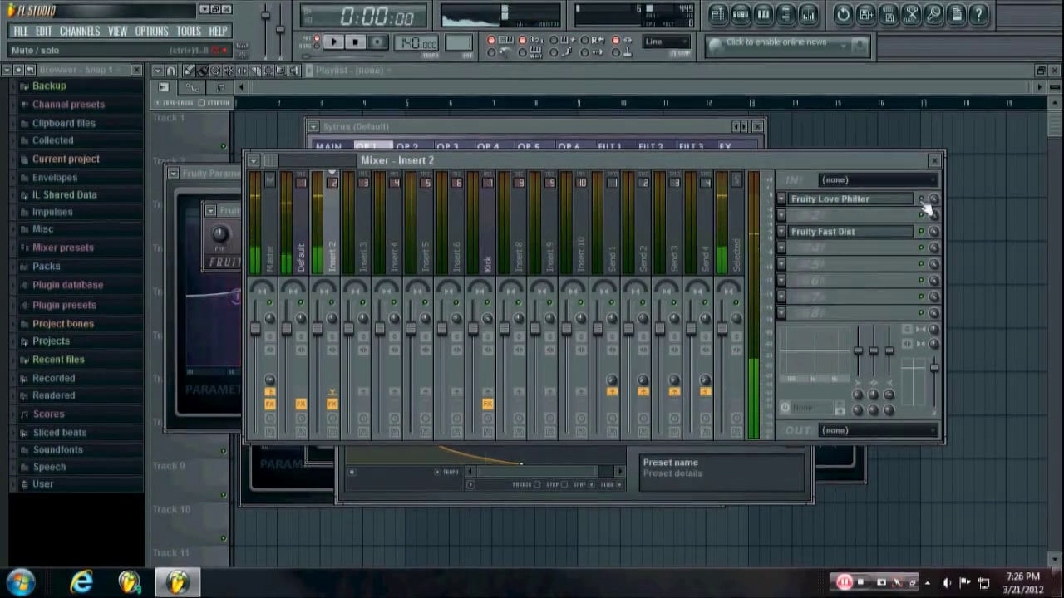
{"action": "left_click", "coordinate": [781, 232]}
{"action": "left_click", "coordinate": [798, 466]}
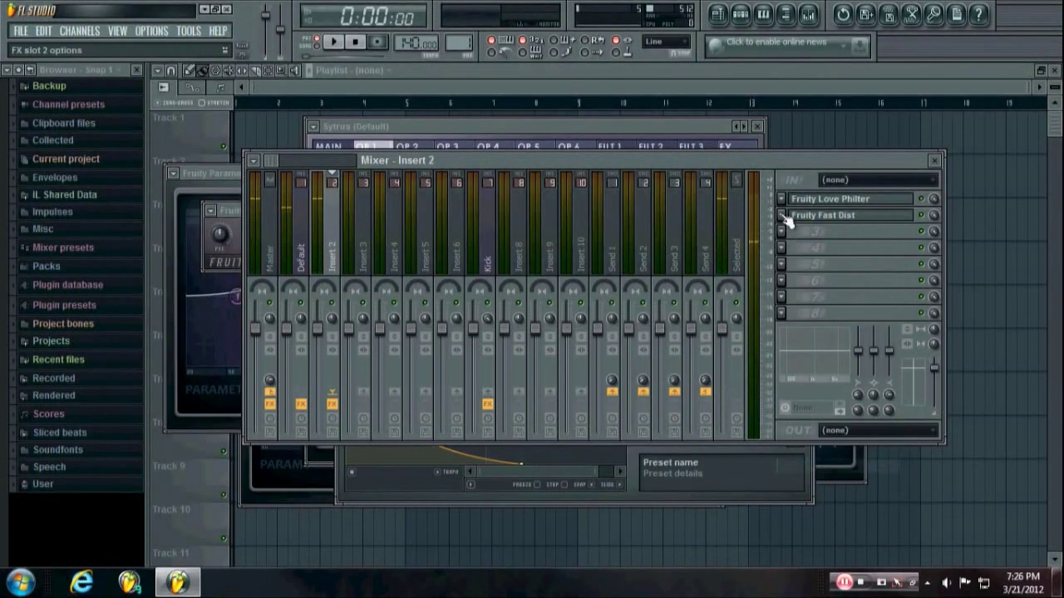
{"action": "left_click", "coordinate": [782, 215]}
{"action": "left_click", "coordinate": [803, 450]}
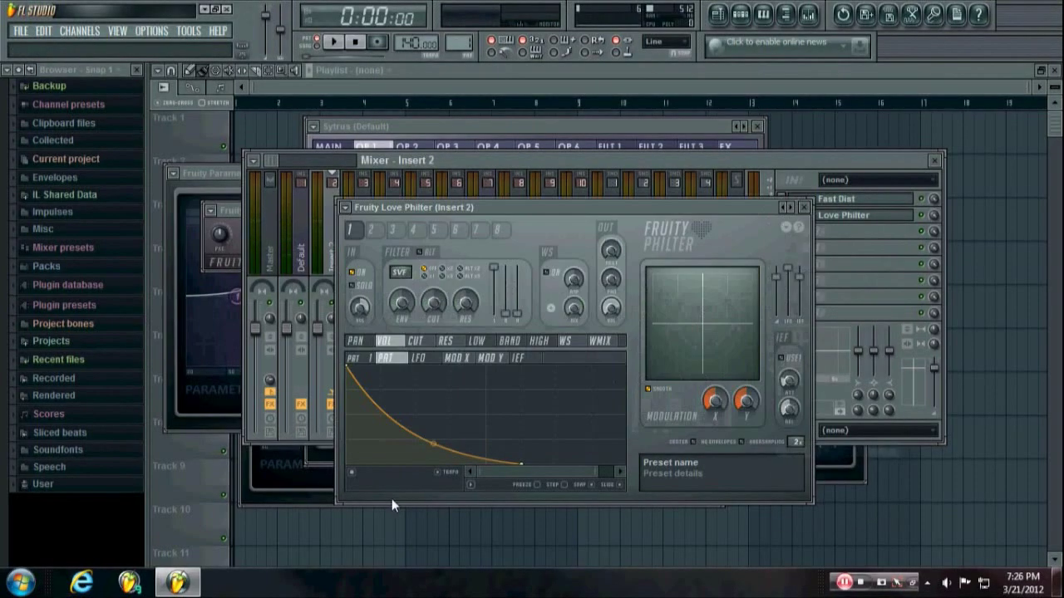
- Set the volume envelope point to Double curve and adjust its S-curve tension
{"action": "right_click", "coordinate": [522, 464]}
{"action": "left_click", "coordinate": [561, 346]}
{"action": "mouse_move", "coordinate": [440, 413]}
{"action": "left_mouse_down"}
{"action": "mouse_move", "coordinate": [441, 390]}
{"action": "mouse_move", "coordinate": [440, 414]}
{"action": "left_mouse_up"}
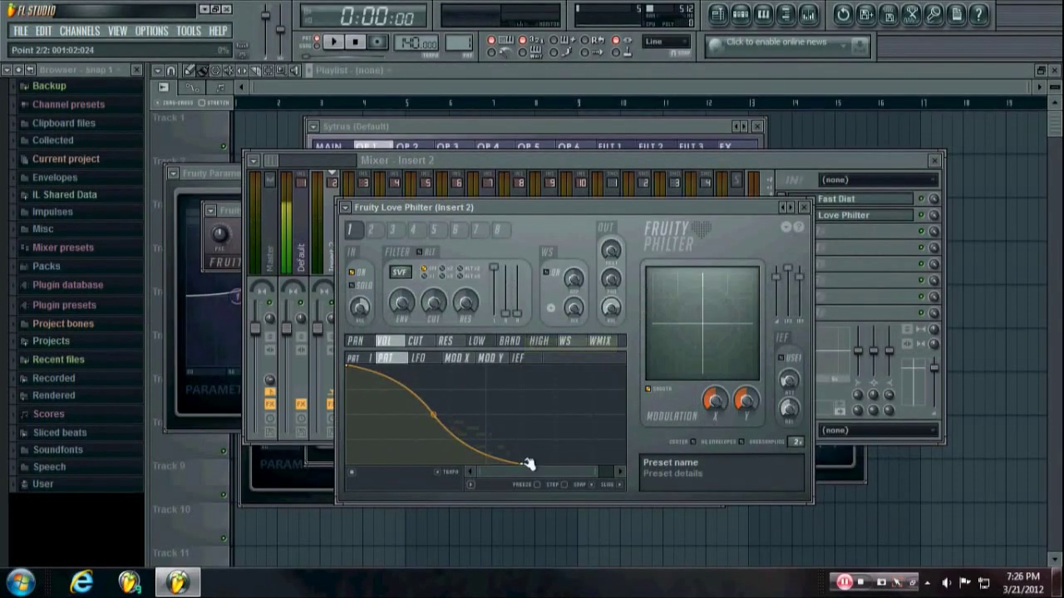
{"action": "left_click", "coordinate": [740, 17]}
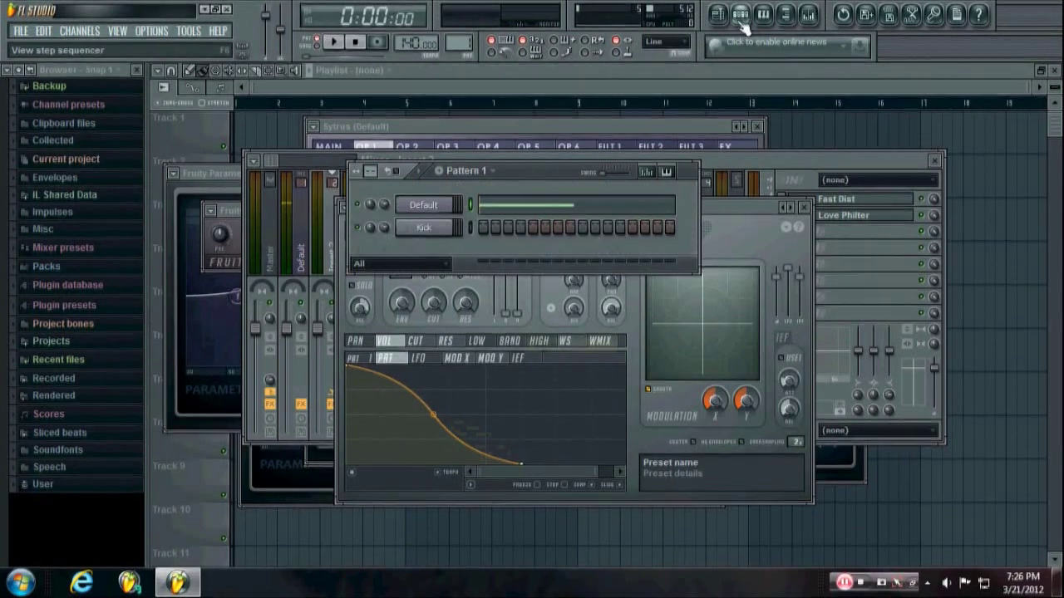
{"action": "left_click", "coordinate": [790, 157]}
{"action": "left_click", "coordinate": [781, 231]}
{"action": "mouse_move", "coordinate": [798, 249]}
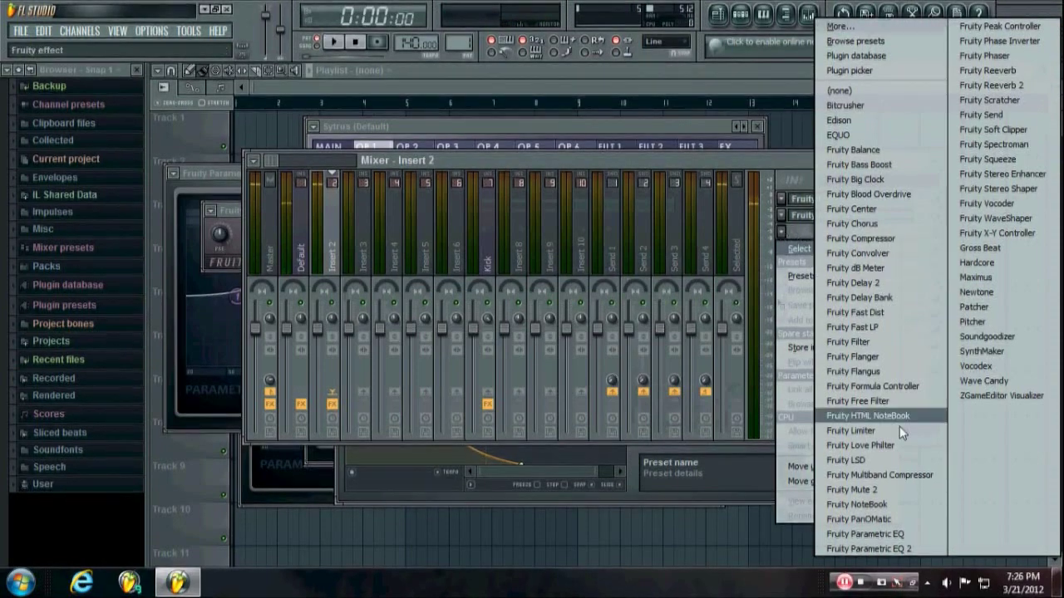
- Load Fruity Parametric EQ 2 into Insert 2 slot 3 and Fruity Fast Dist into slots 4 and 6
{"action": "left_click", "coordinate": [896, 548]}
{"action": "left_click", "coordinate": [785, 248]}
{"action": "mouse_move", "coordinate": [800, 264]}
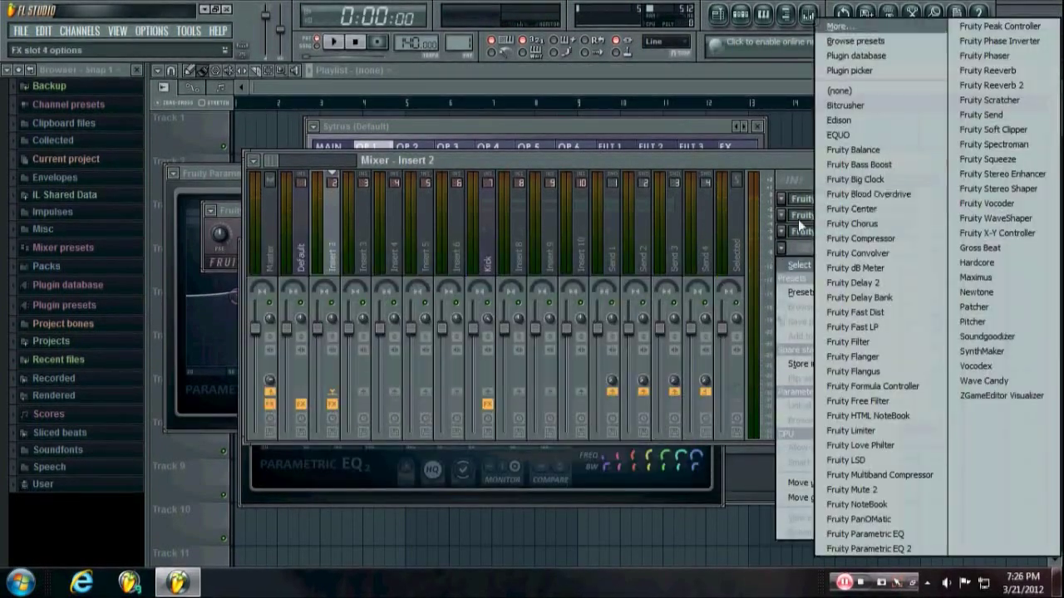
{"action": "left_click", "coordinate": [856, 311]}
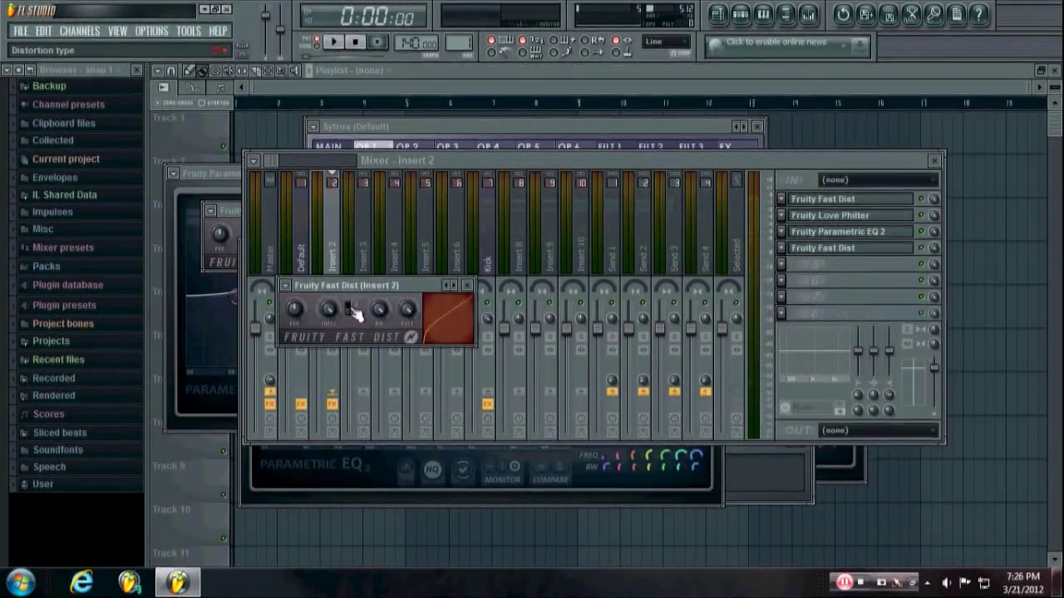
{"action": "left_click", "coordinate": [783, 281]}
{"action": "mouse_move", "coordinate": [799, 281]}
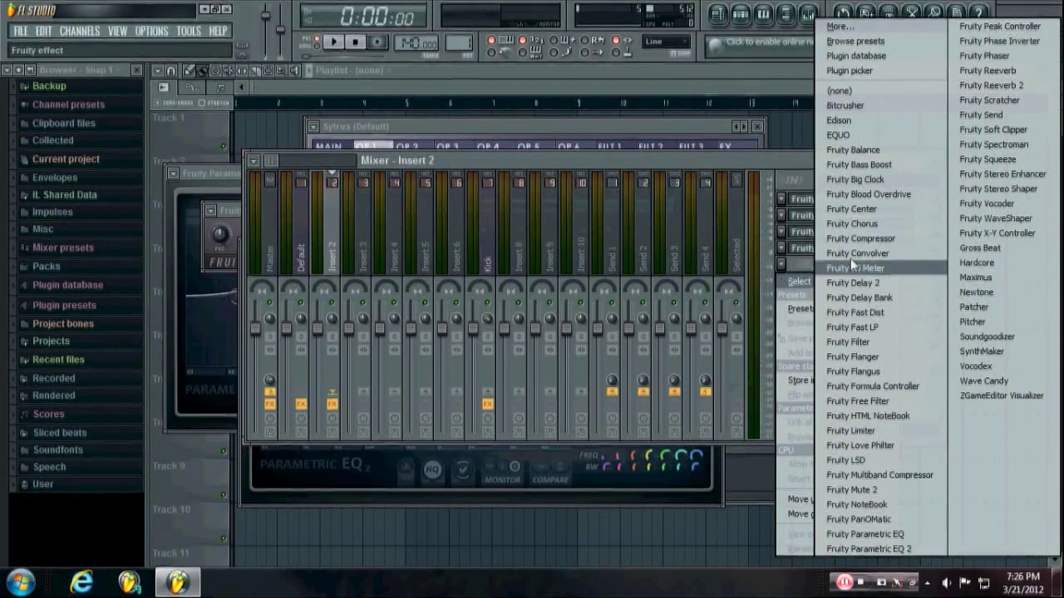
{"action": "left_click", "coordinate": [873, 312]}
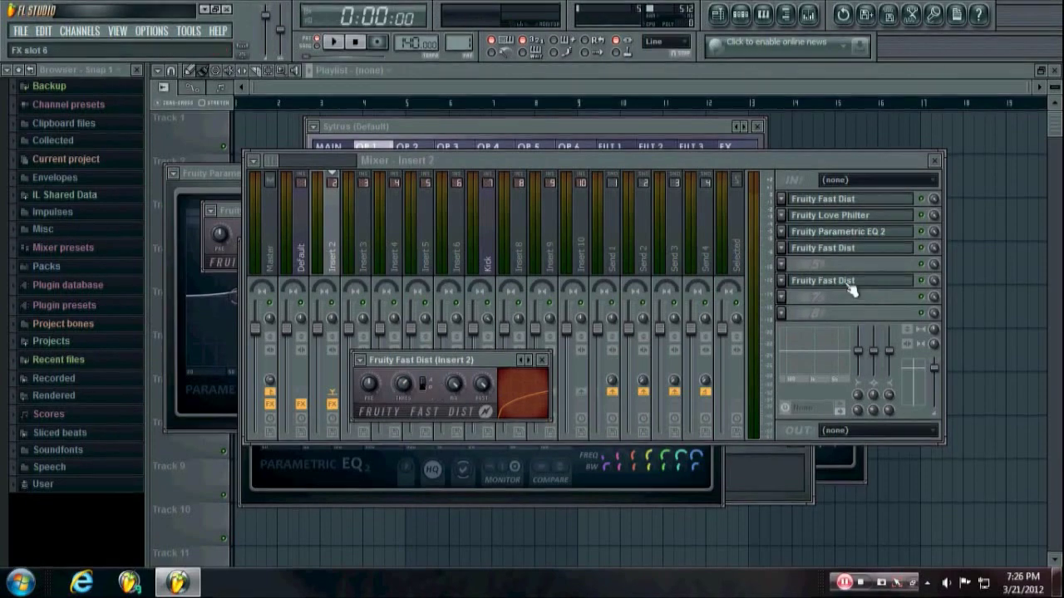
- View the slot 4 Fast Dist, play the kick, then bring up the slot 3 Parametric EQ 2 settings
{"action": "left_click", "coordinate": [846, 249]}
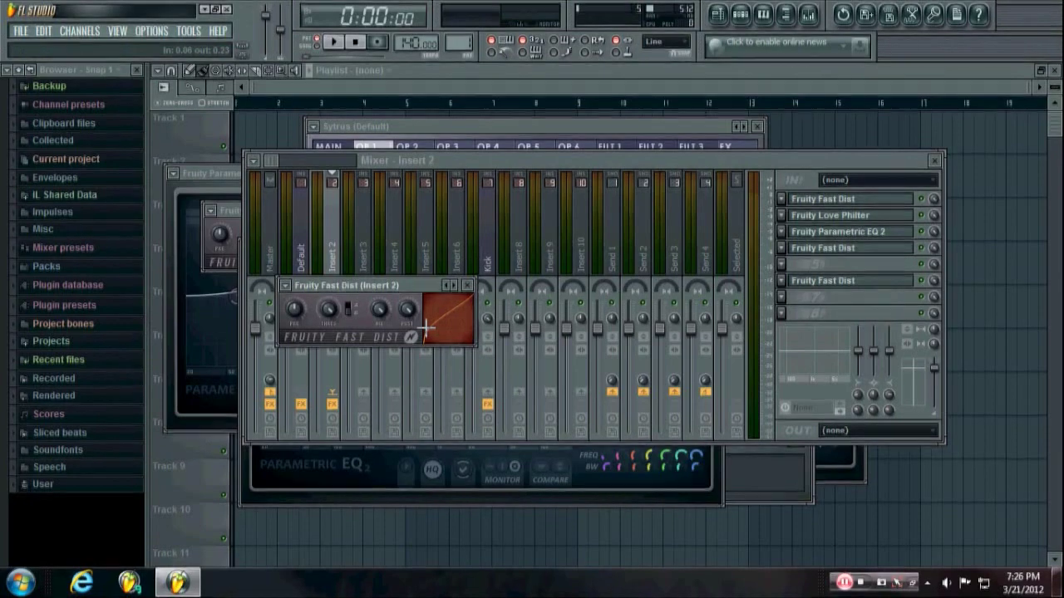
{"action": "left_click", "coordinate": [748, 16]}
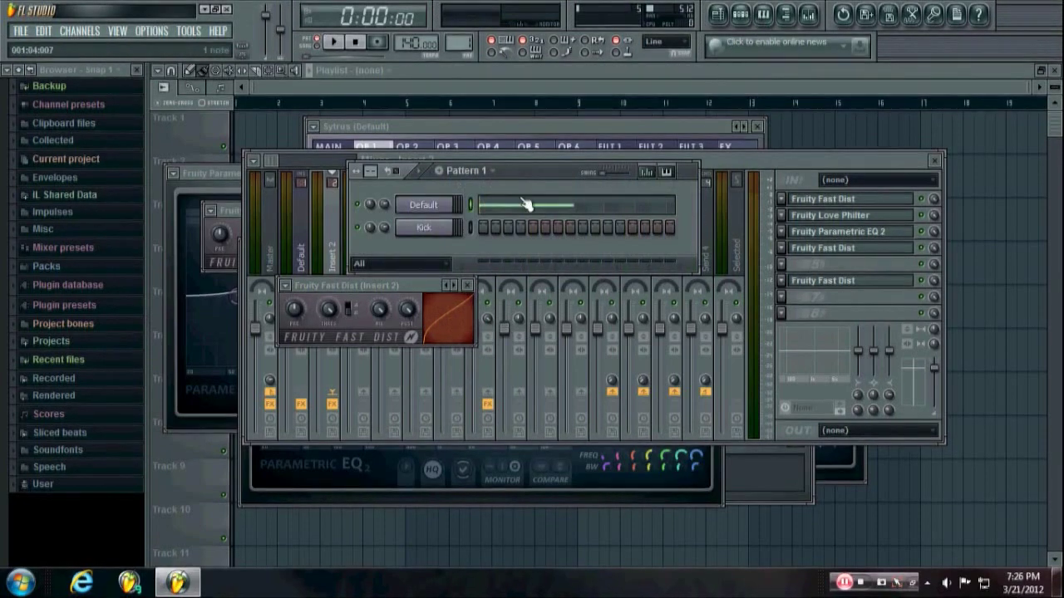
{"action": "key", "text": "space"}
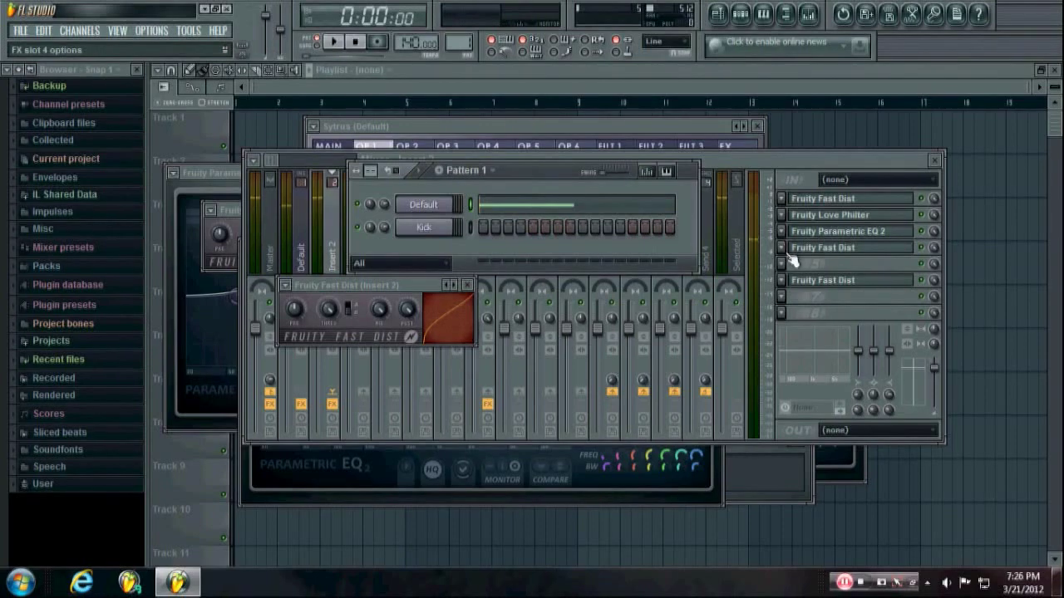
{"action": "left_click", "coordinate": [841, 233]}
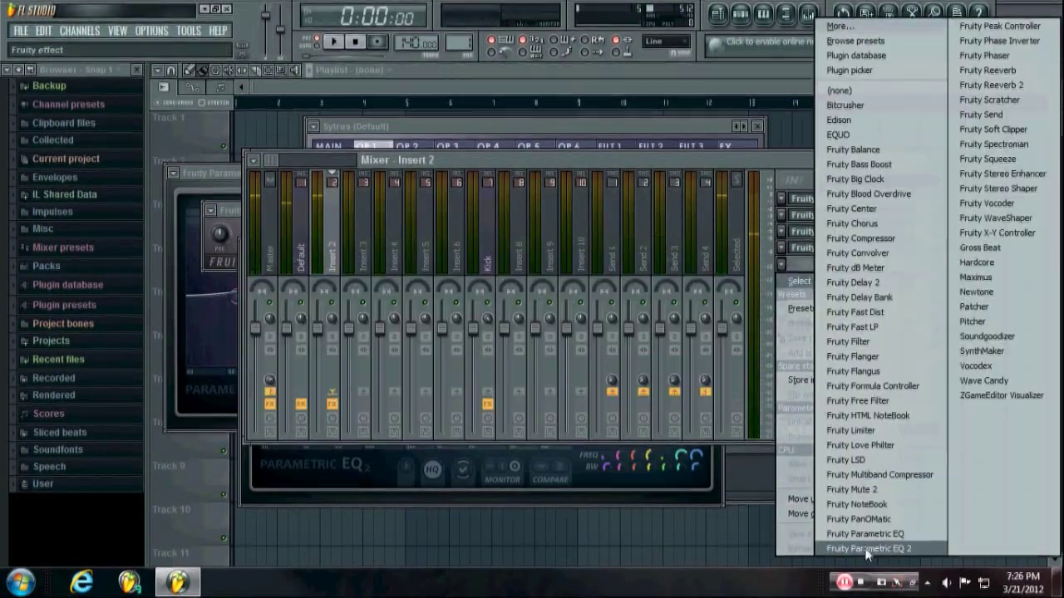
- Load a second Parametric EQ 2 into slot 5, nudging the low boost and raising band 5 into an upper-mid peak
{"action": "left_click", "coordinate": [866, 548]}
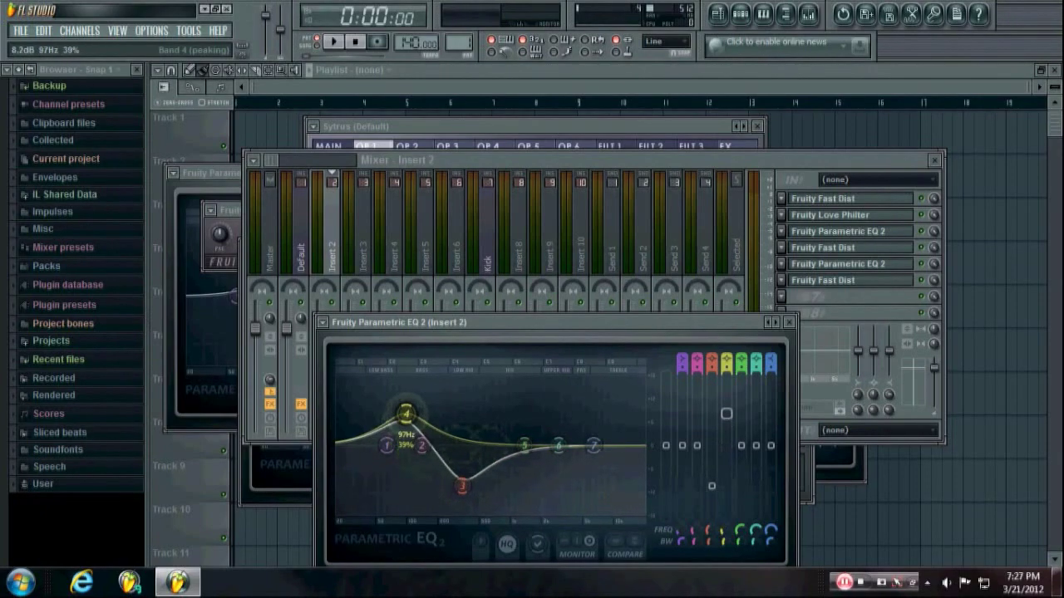
{"action": "key", "text": "space"}
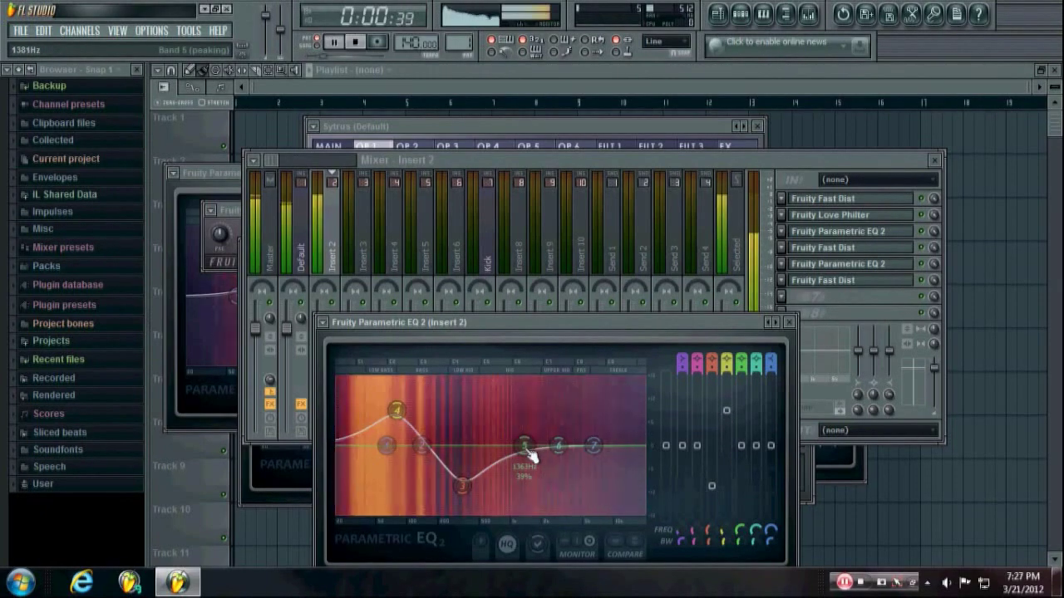
{"action": "left_click_drag", "start_coordinate": [396, 410], "coordinate": [422, 405]}
{"action": "left_click_drag", "start_coordinate": [522, 445], "coordinate": [577, 422]}
{"action": "key", "text": "space"}
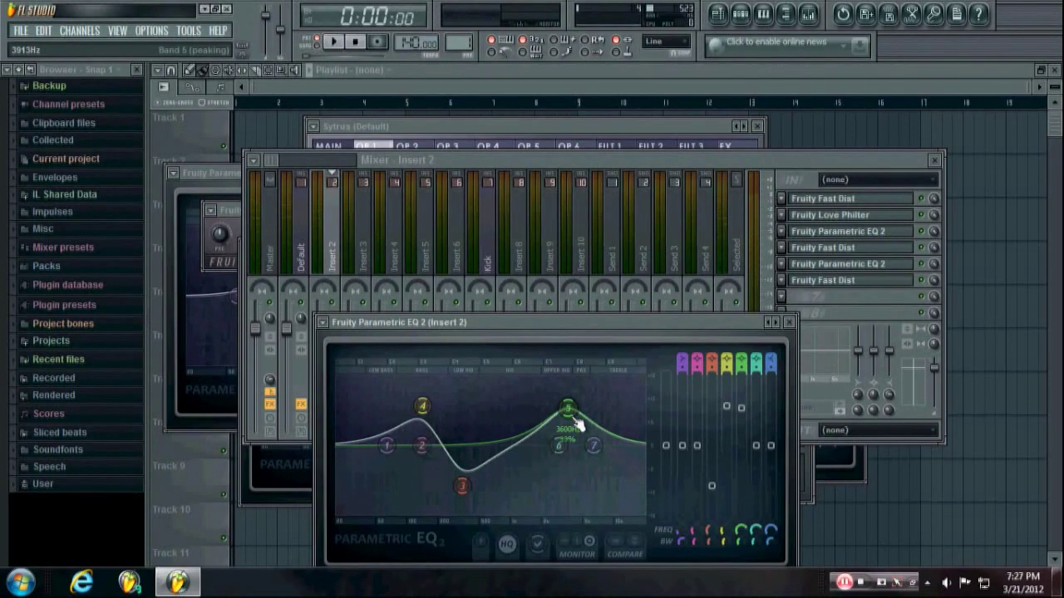
{"action": "key", "text": "space"}
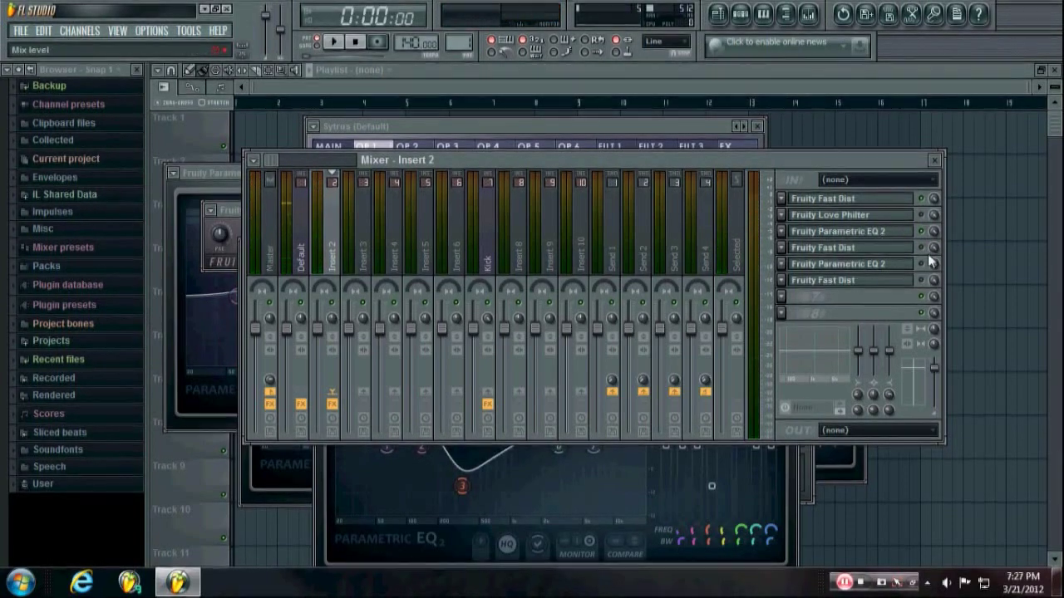
{"action": "left_click", "coordinate": [865, 286]}
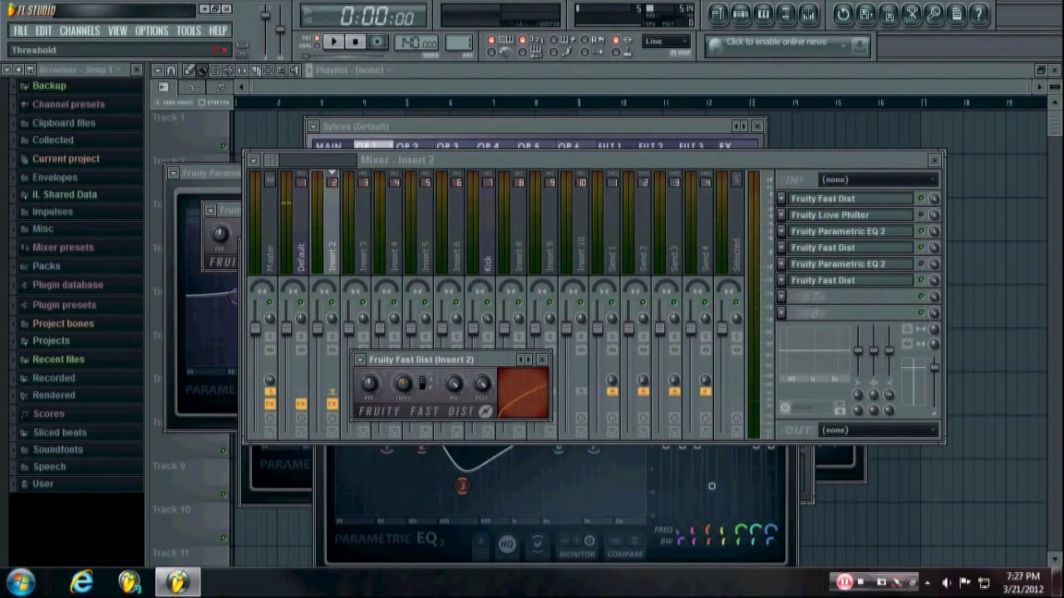
- Reset a Parametric EQ 2 to default, boost band 3 around 69 Hz and lower band 4's gain and frequency
{"action": "key", "text": "Escape"}
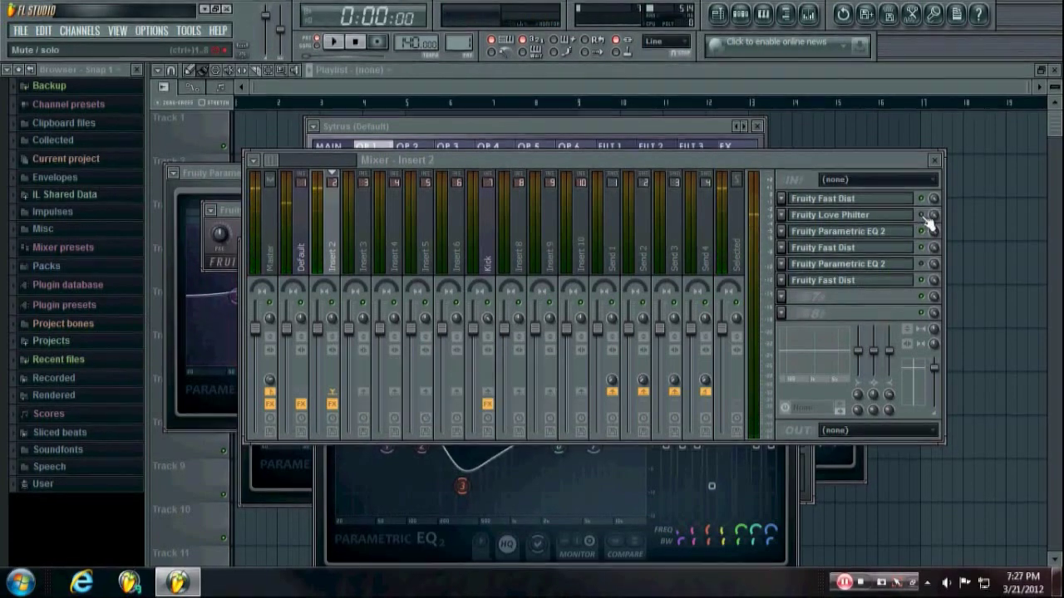
{"action": "key", "text": "space"}
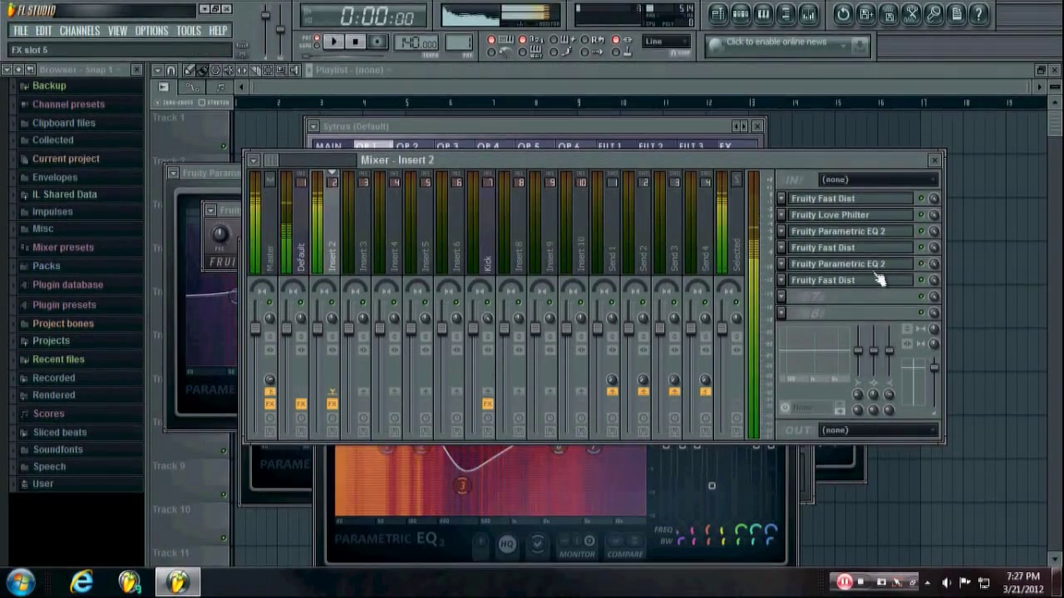
{"action": "left_click", "coordinate": [812, 266]}
{"action": "key", "text": "space"}
{"action": "left_click", "coordinate": [323, 322]}
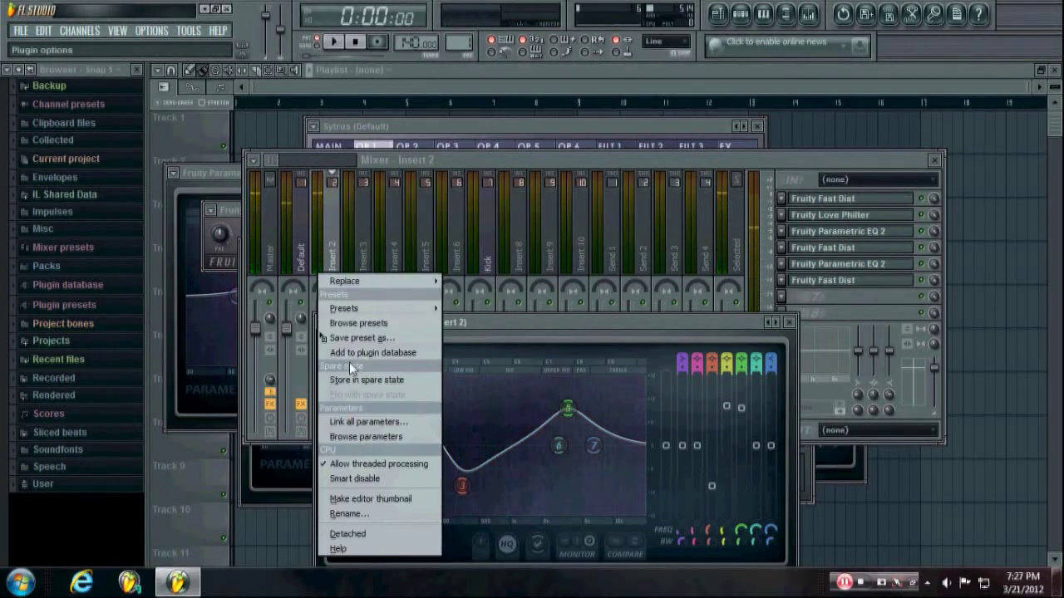
{"action": "mouse_move", "coordinate": [374, 314]}
{"action": "left_click", "coordinate": [482, 307]}
{"action": "key", "text": "space"}
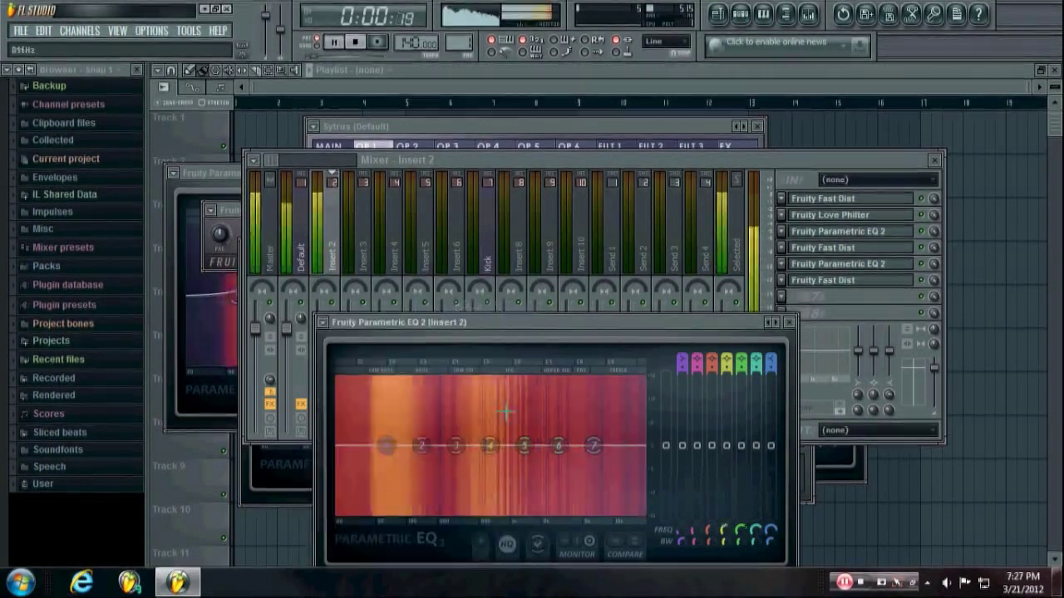
{"action": "left_click_drag", "start_coordinate": [456, 446], "coordinate": [397, 427]}
{"action": "left_click_drag", "start_coordinate": [490, 447], "coordinate": [451, 460]}
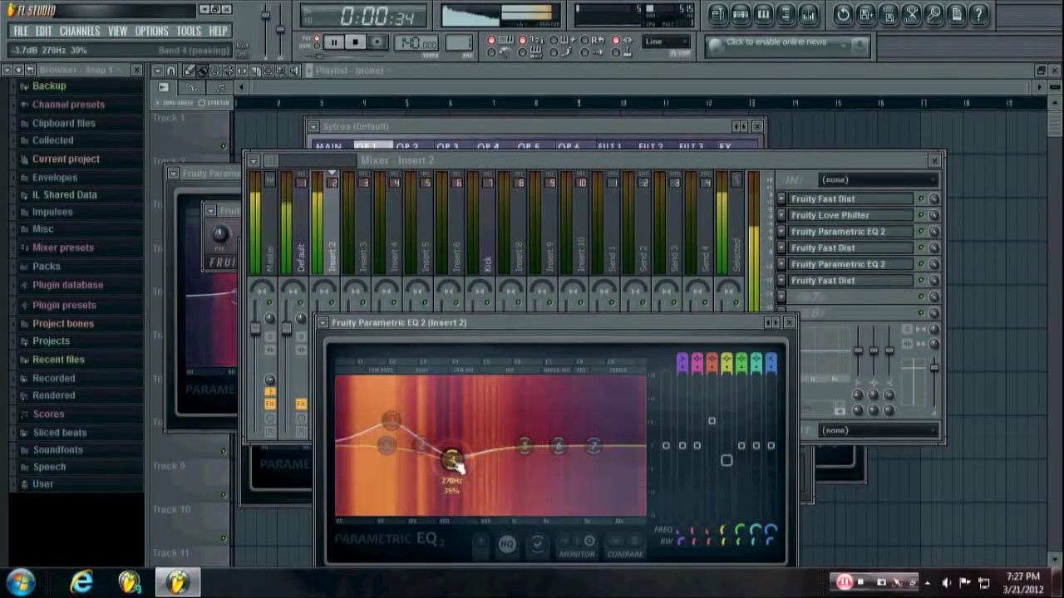
{"action": "key", "text": "space"}
- Make Love Philter's volume envelope a single curve with deeper tension so it plunges steeply
{"action": "left_click", "coordinate": [849, 217]}
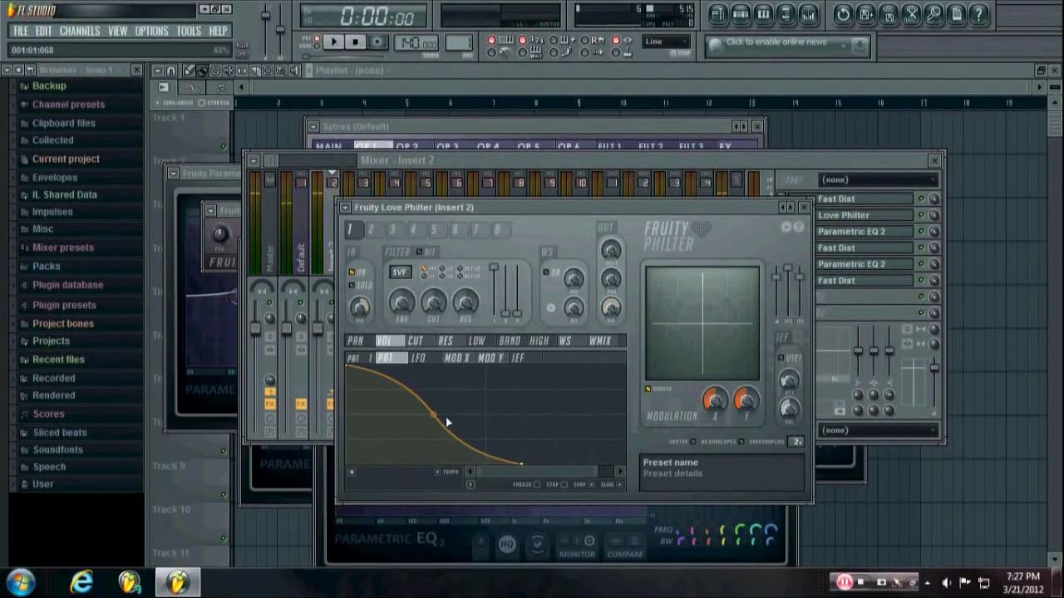
{"action": "right_click", "coordinate": [524, 461]}
{"action": "left_click", "coordinate": [562, 332]}
{"action": "key", "text": "space"}
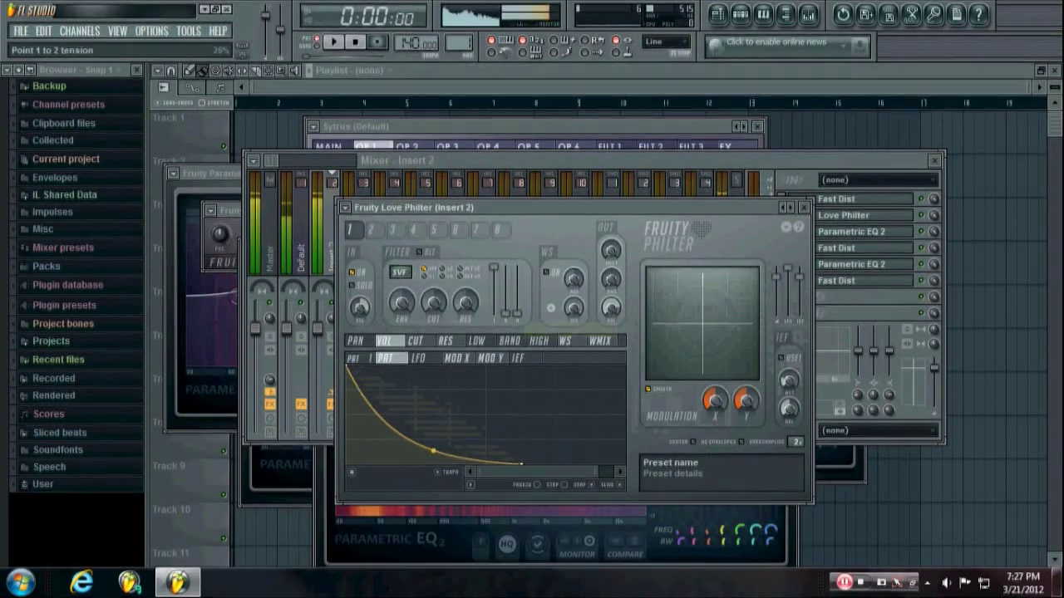
{"action": "key", "text": "space"}
{"action": "left_click_drag", "start_coordinate": [433, 450], "coordinate": [433, 456]}
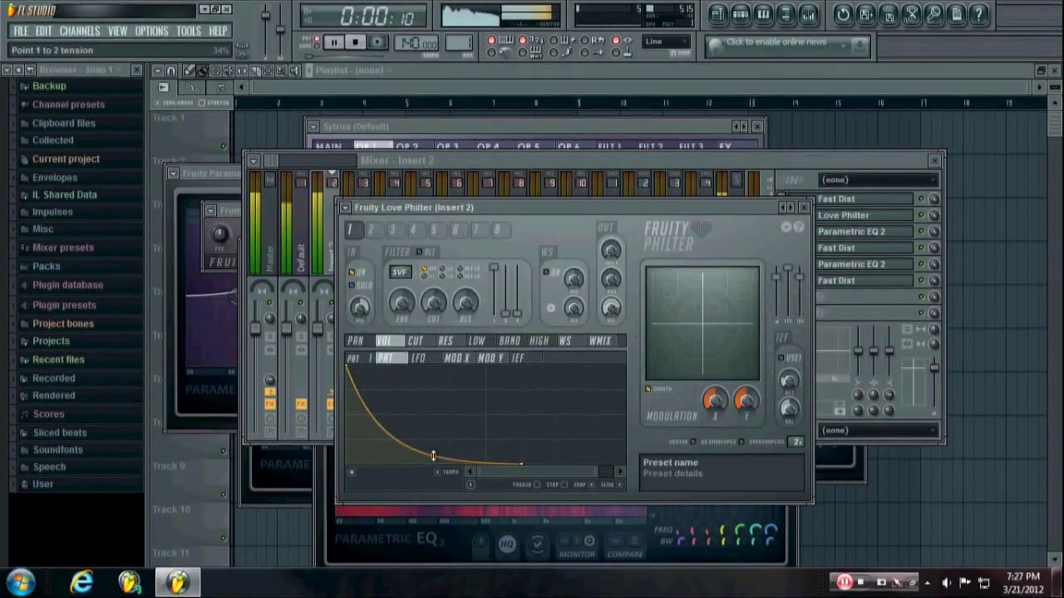
{"action": "left_click", "coordinate": [849, 152]}
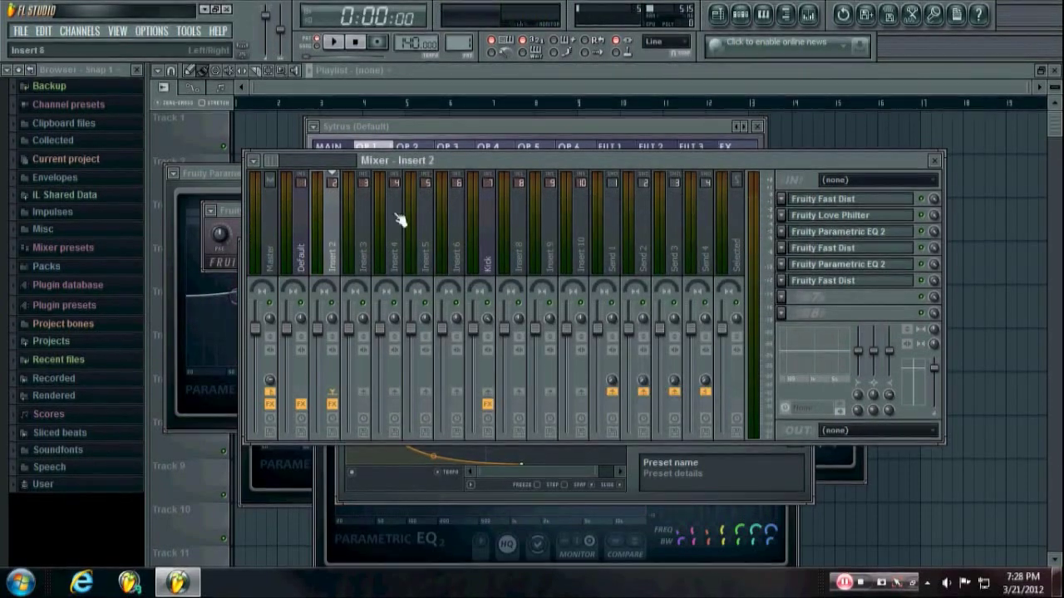
{"action": "left_click", "coordinate": [301, 223]}
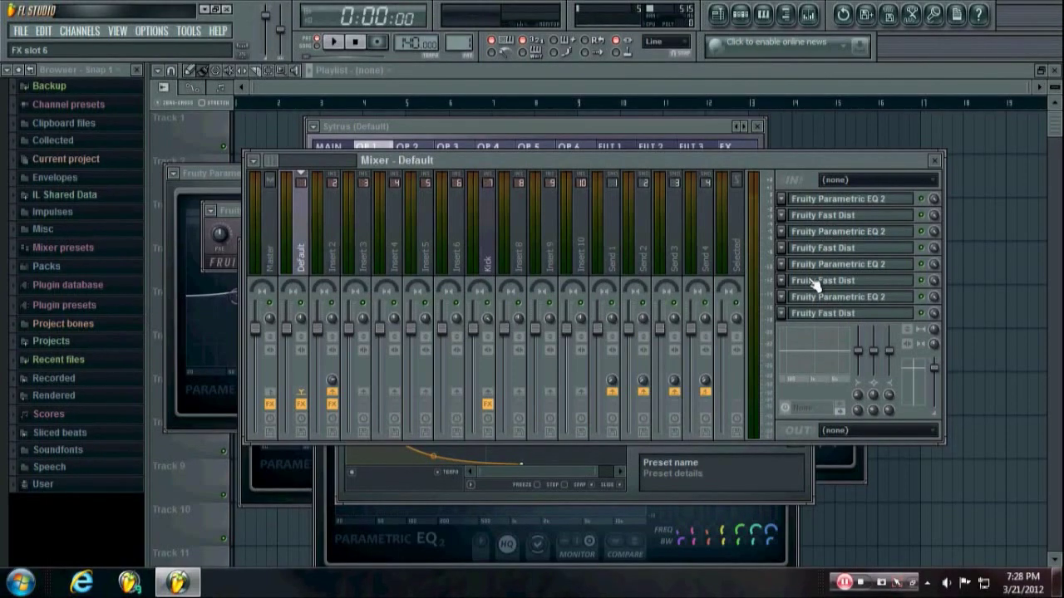
- Review the Kick and Insert 2 chains, audition the Default channel, then open a Default-track Parametric EQ 2
{"action": "left_click", "coordinate": [490, 235]}
{"action": "left_click", "coordinate": [867, 202]}
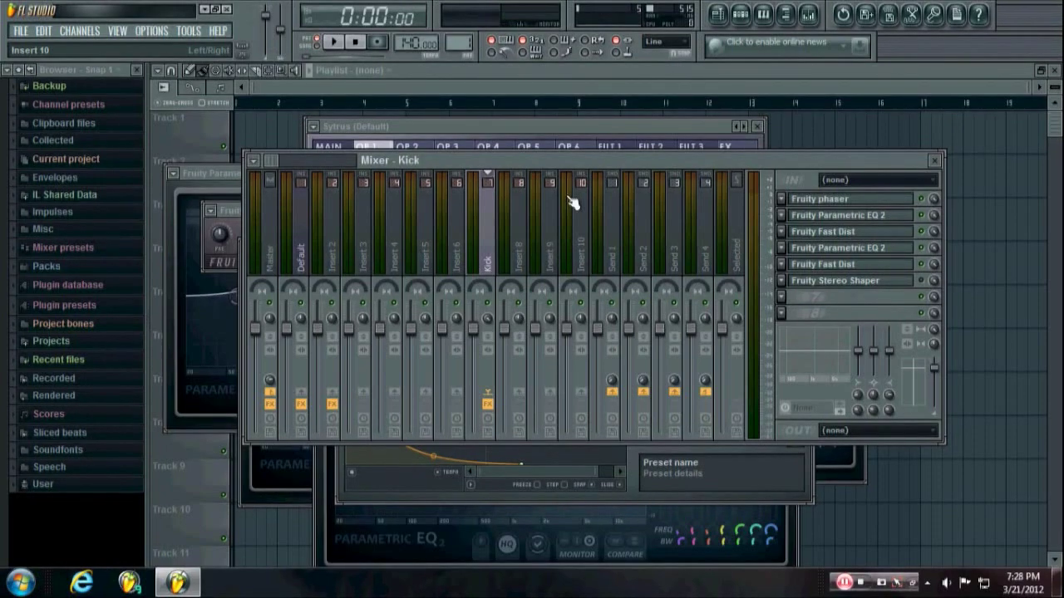
{"action": "left_click", "coordinate": [330, 236]}
{"action": "left_click", "coordinate": [321, 234]}
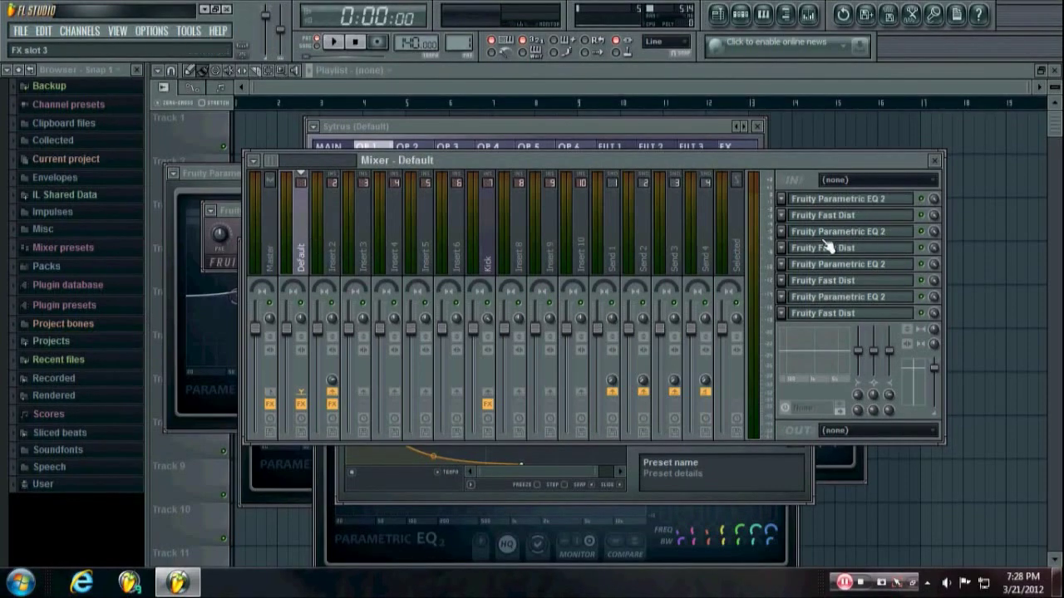
{"action": "left_click", "coordinate": [741, 15]}
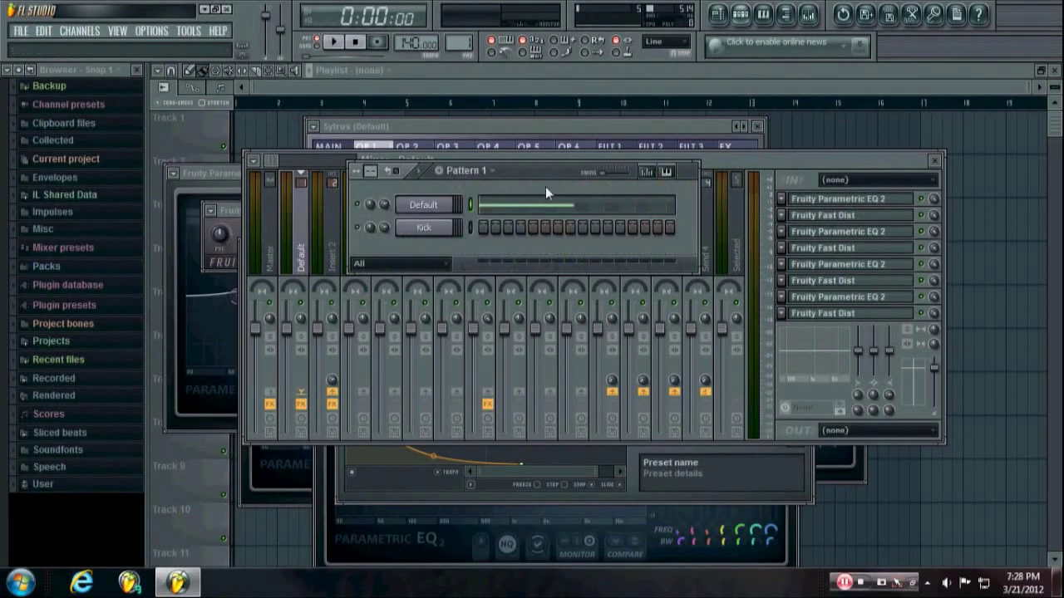
{"action": "left_click", "coordinate": [467, 210]}
{"action": "left_click", "coordinate": [793, 160]}
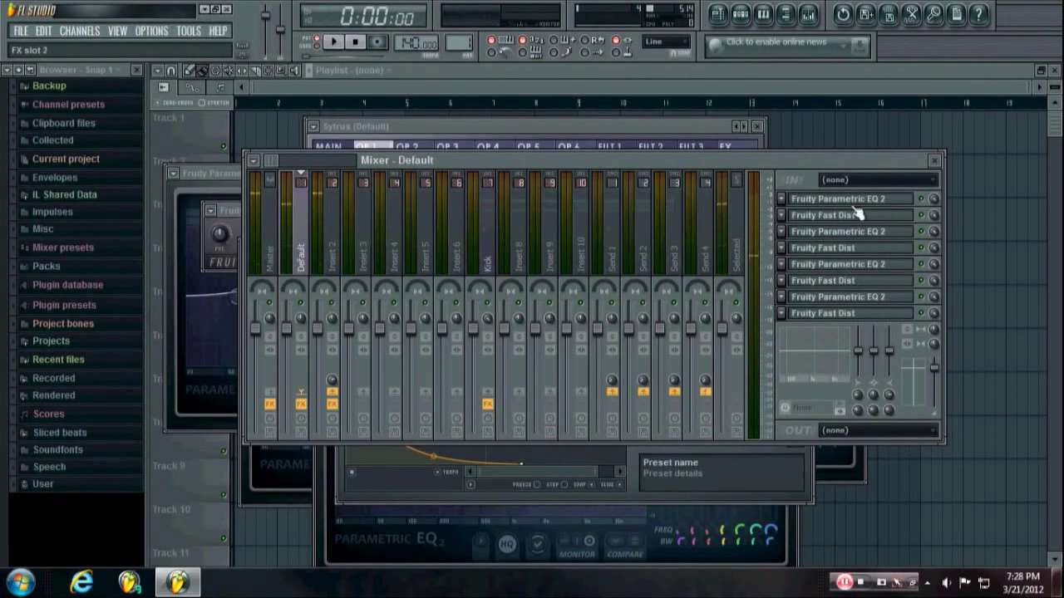
{"action": "left_click", "coordinate": [798, 200]}
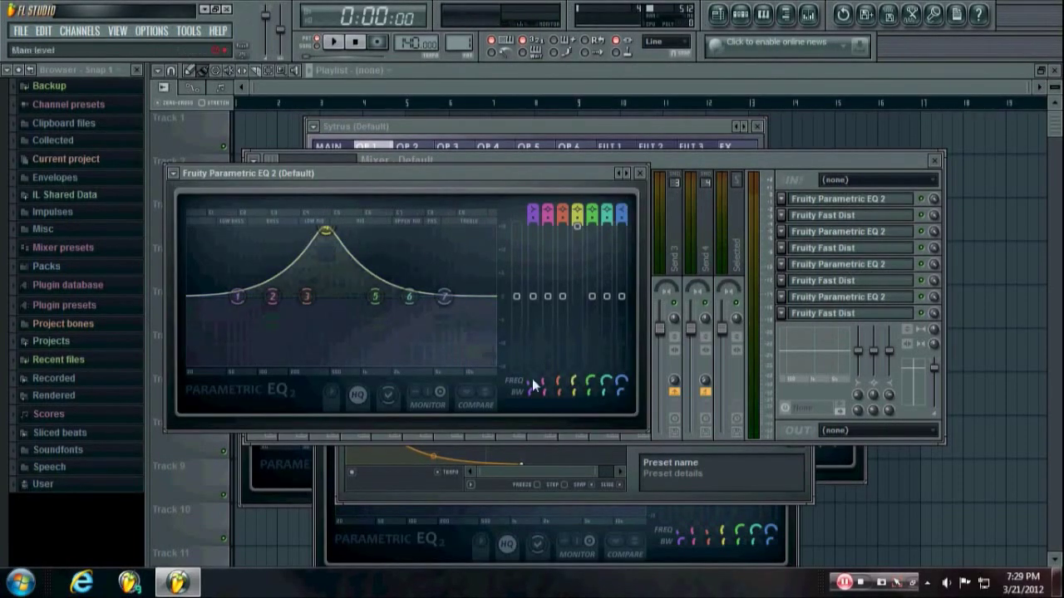
- Copy band 4's frequency, sweep its peak lower while listening, then paste the original value back
{"action": "right_click", "coordinate": [577, 383]}
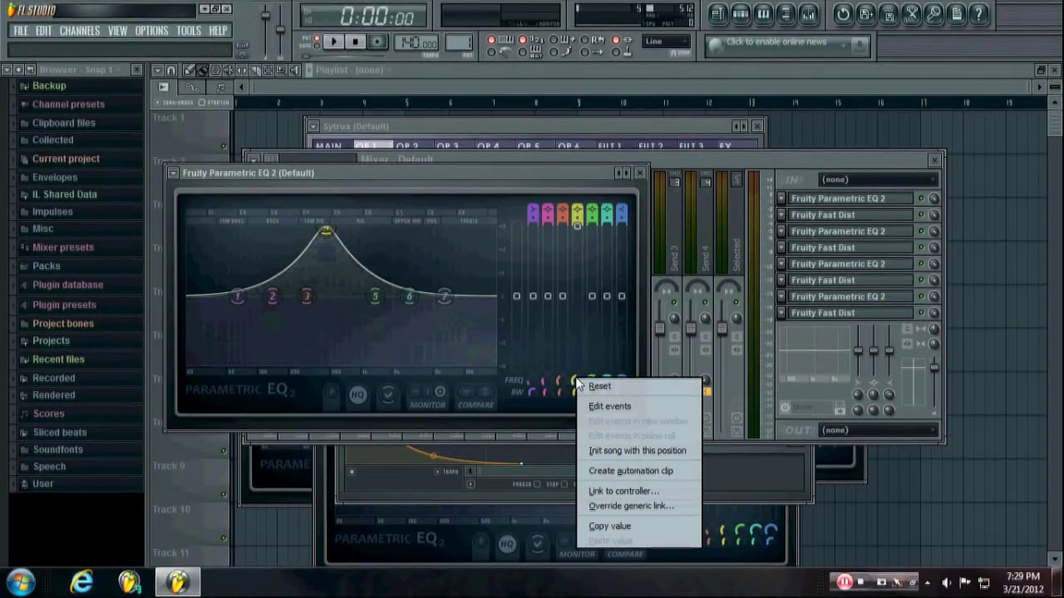
{"action": "left_click", "coordinate": [617, 523]}
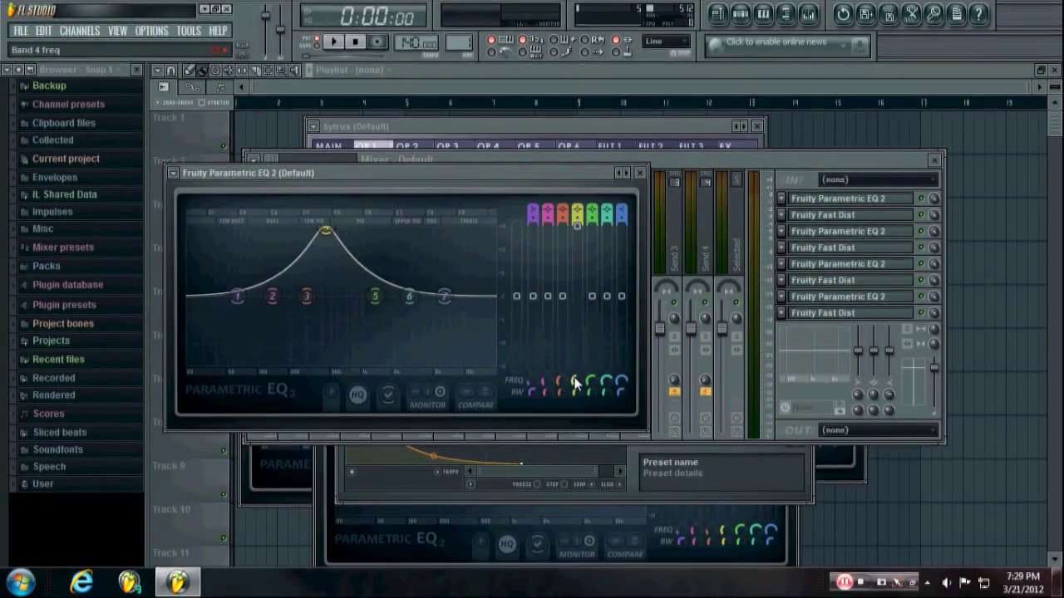
{"action": "mouse_move", "coordinate": [328, 230]}
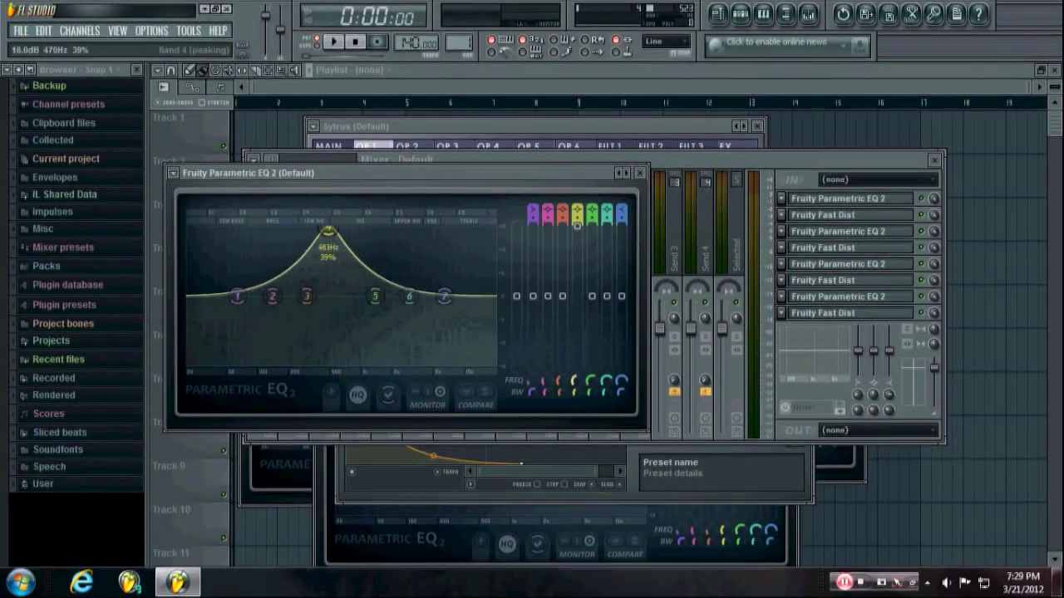
{"action": "key", "text": "space"}
{"action": "left_click_drag", "start_coordinate": [328, 230], "coordinate": [304, 230]}
{"action": "key", "text": "space"}
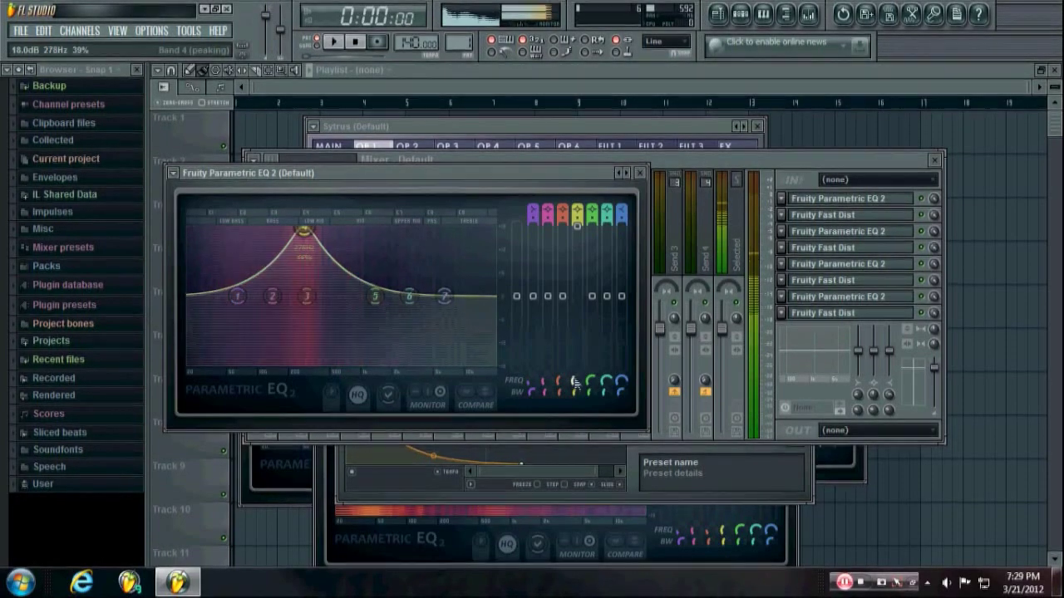
{"action": "right_click", "coordinate": [574, 382]}
{"action": "left_click", "coordinate": [619, 540]}
{"action": "key", "text": "space"}
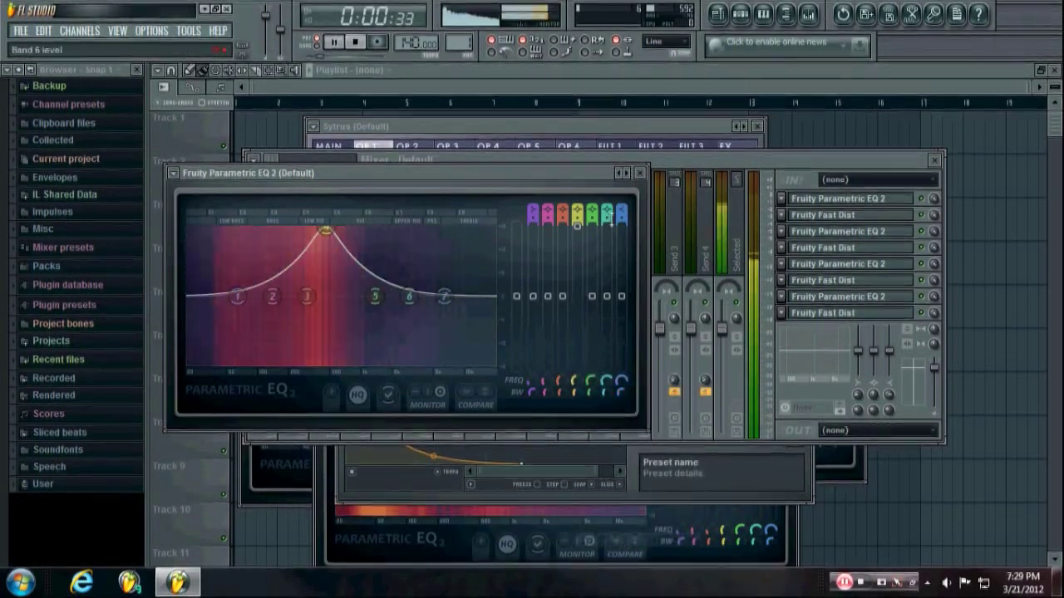
{"action": "key", "text": "space"}
{"action": "left_click", "coordinate": [639, 173]}
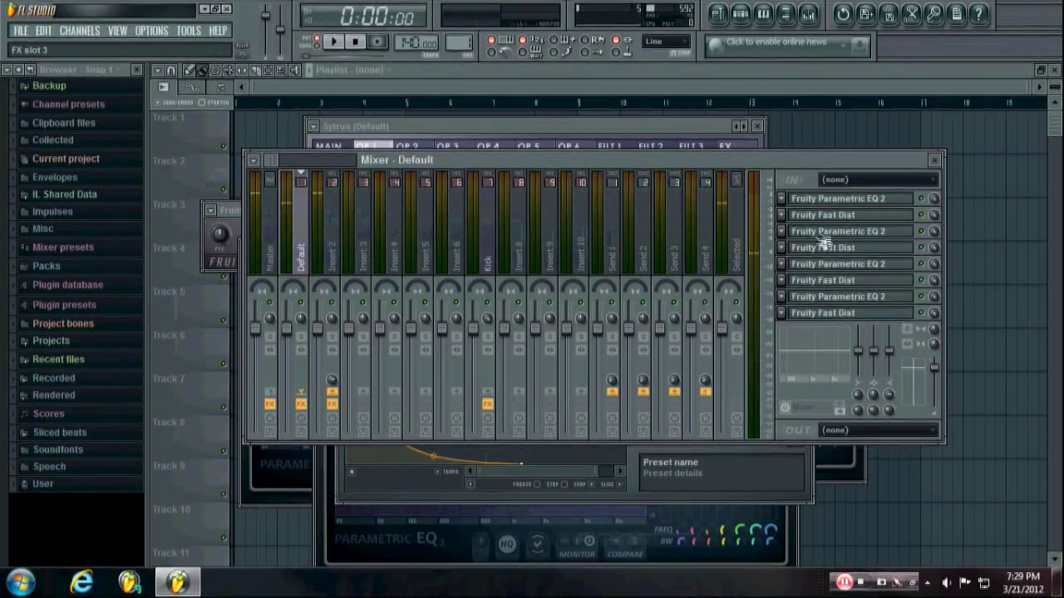
- In the next Parametric EQ 2, cut band 6 into a deep -13.4 dB dip near 515 Hz
{"action": "left_click", "coordinate": [822, 234]}
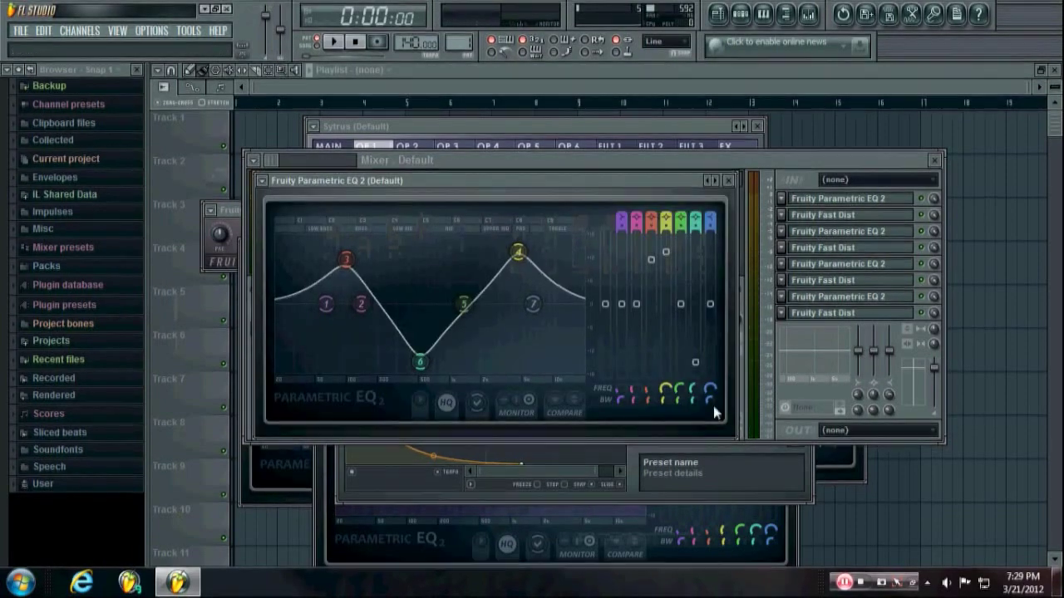
{"action": "right_click", "coordinate": [667, 389]}
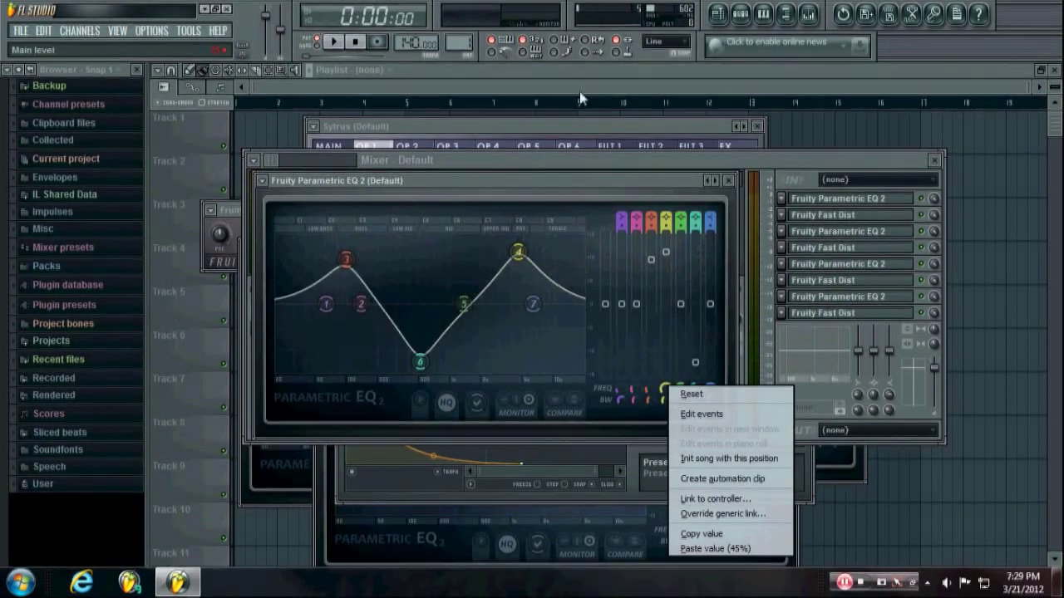
{"action": "left_click", "coordinate": [656, 375]}
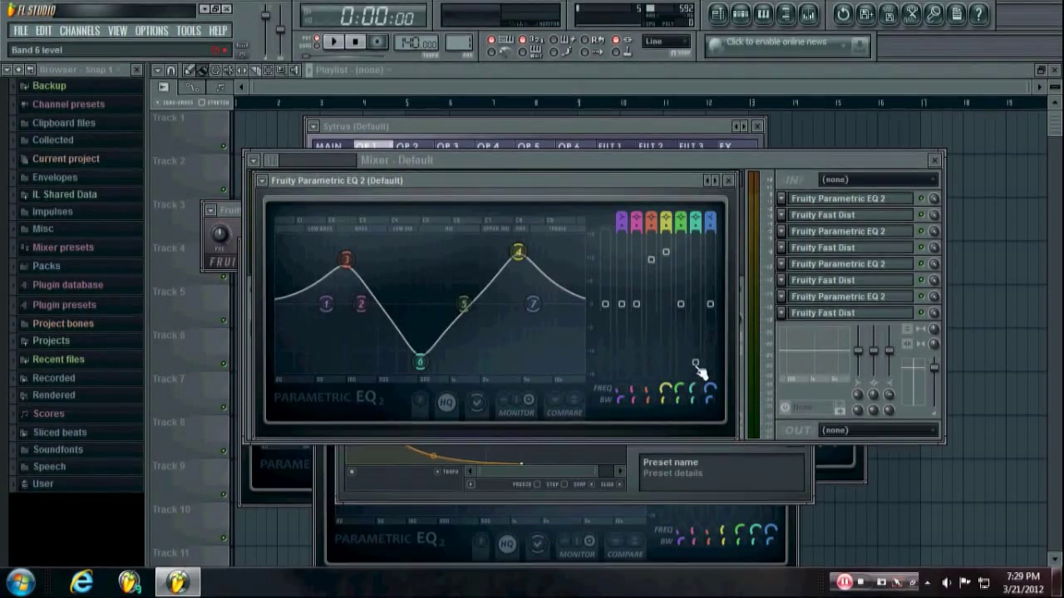
{"action": "left_click_drag", "start_coordinate": [699, 372], "coordinate": [695, 241]}
{"action": "key", "text": "space"}
{"action": "key", "text": "space"}
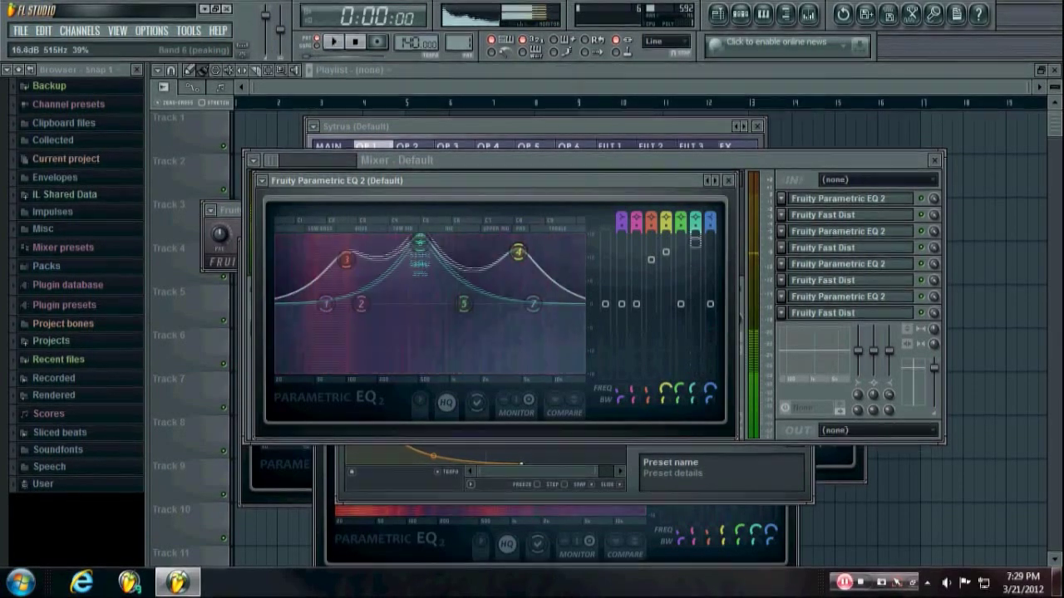
{"action": "key", "text": "space"}
{"action": "left_click_drag", "start_coordinate": [695, 241], "coordinate": [695, 310]}
{"action": "right_click", "coordinate": [695, 311]}
{"action": "left_click", "coordinate": [737, 399]}
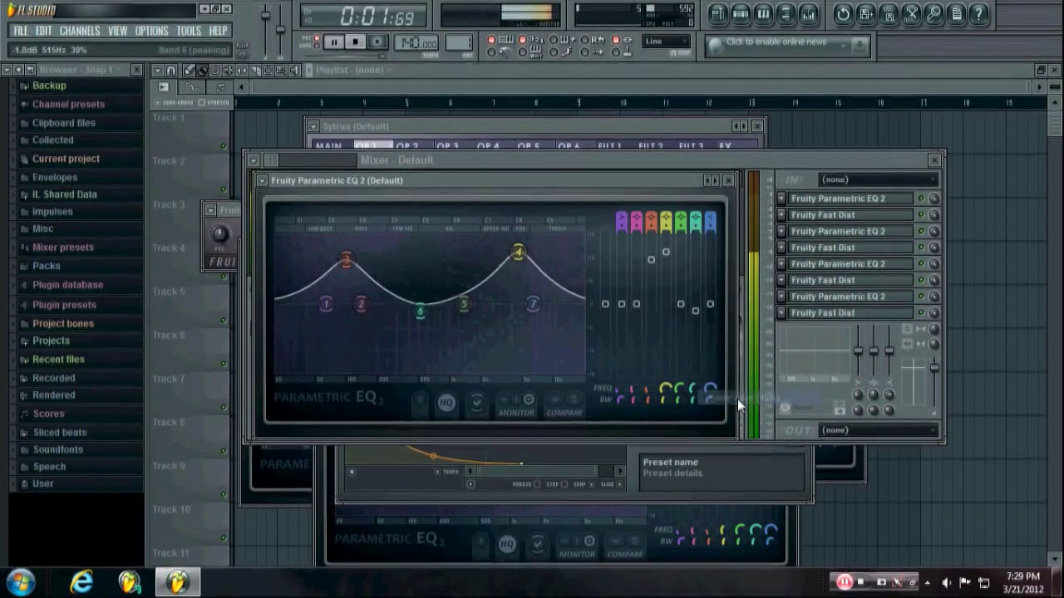
{"action": "left_click_drag", "start_coordinate": [695, 310], "coordinate": [697, 358]}
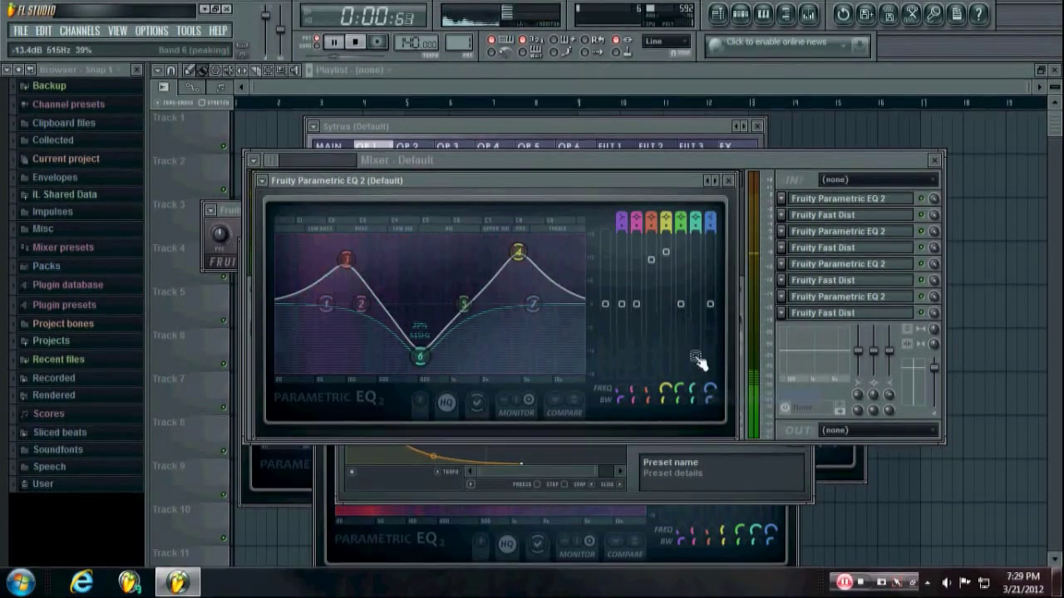
{"action": "key", "text": "space"}
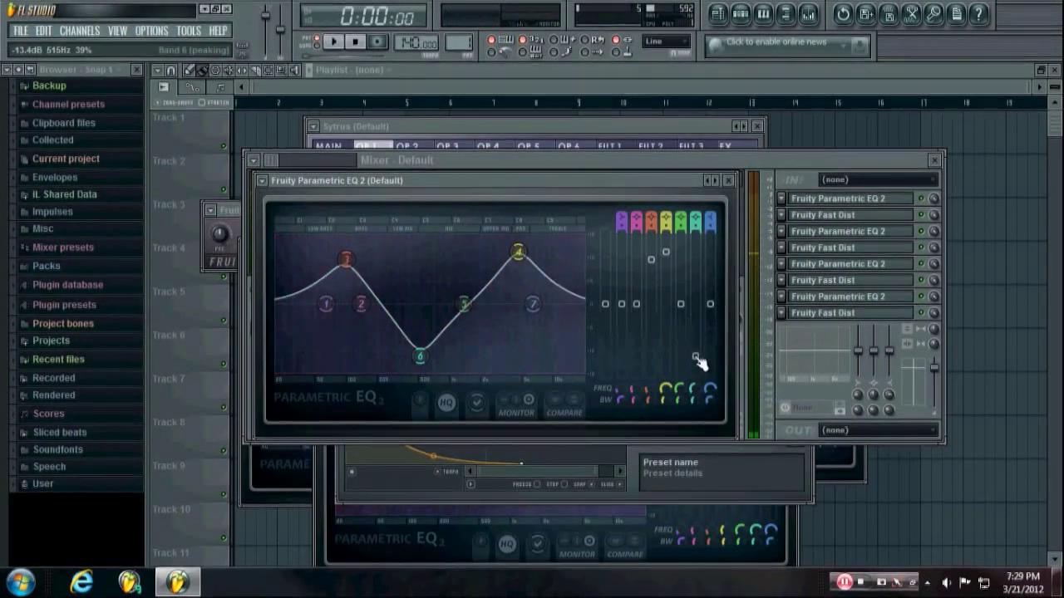
{"action": "left_click", "coordinate": [745, 158]}
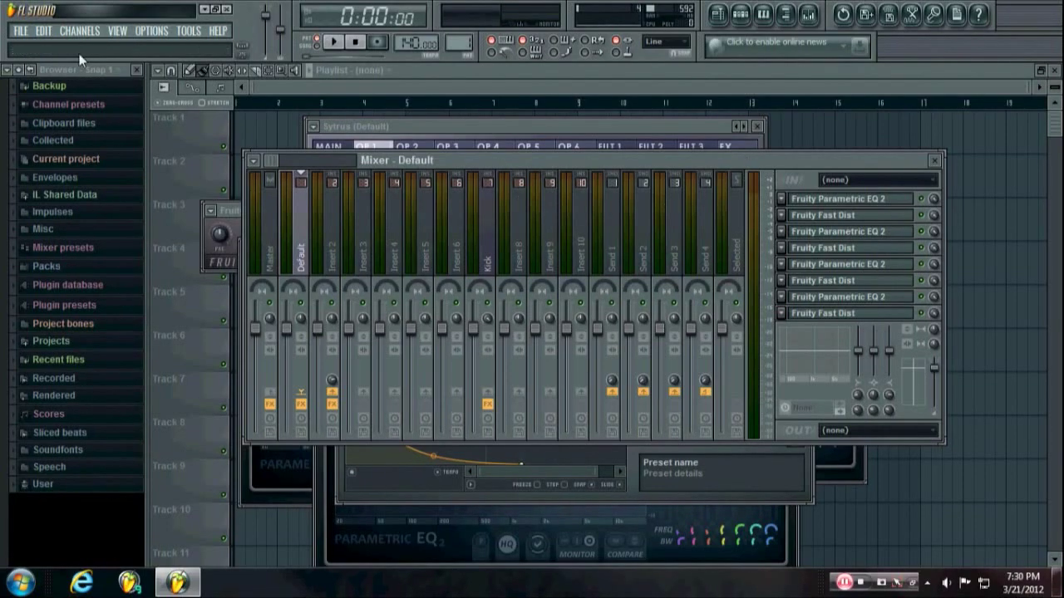
{"action": "left_click", "coordinate": [742, 23]}
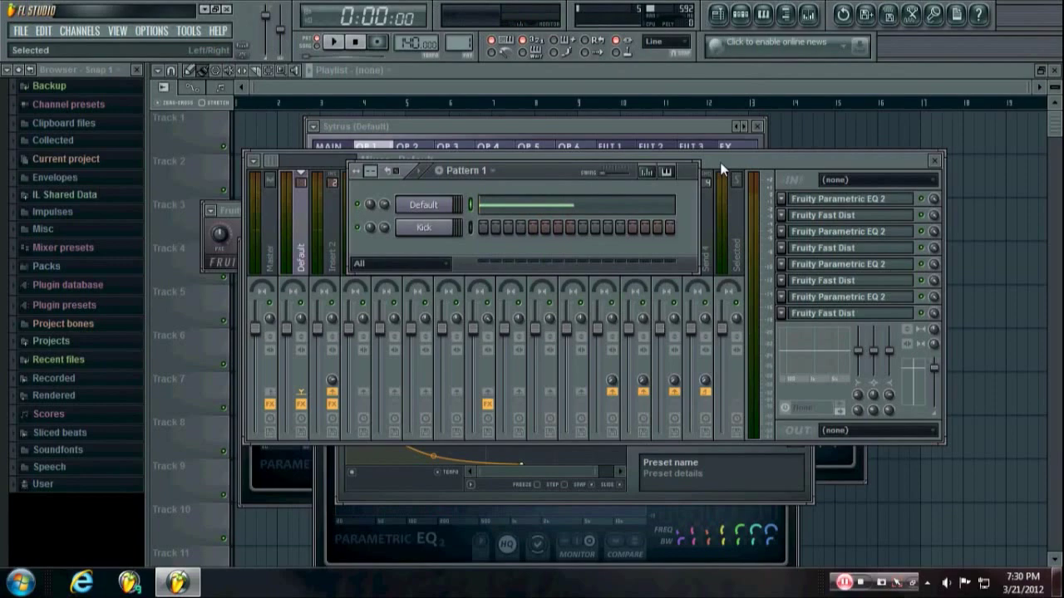
{"action": "left_click", "coordinate": [343, 224]}
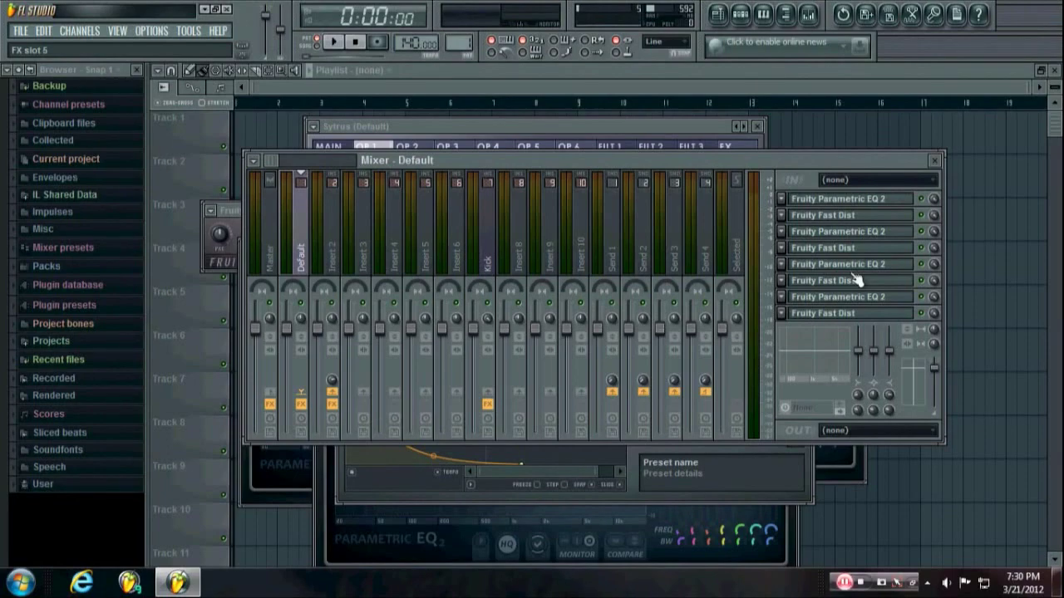
- Display Insert 2's effect chain, browsing slot 7's plugin list without adding anything
{"action": "left_click", "coordinate": [335, 248]}
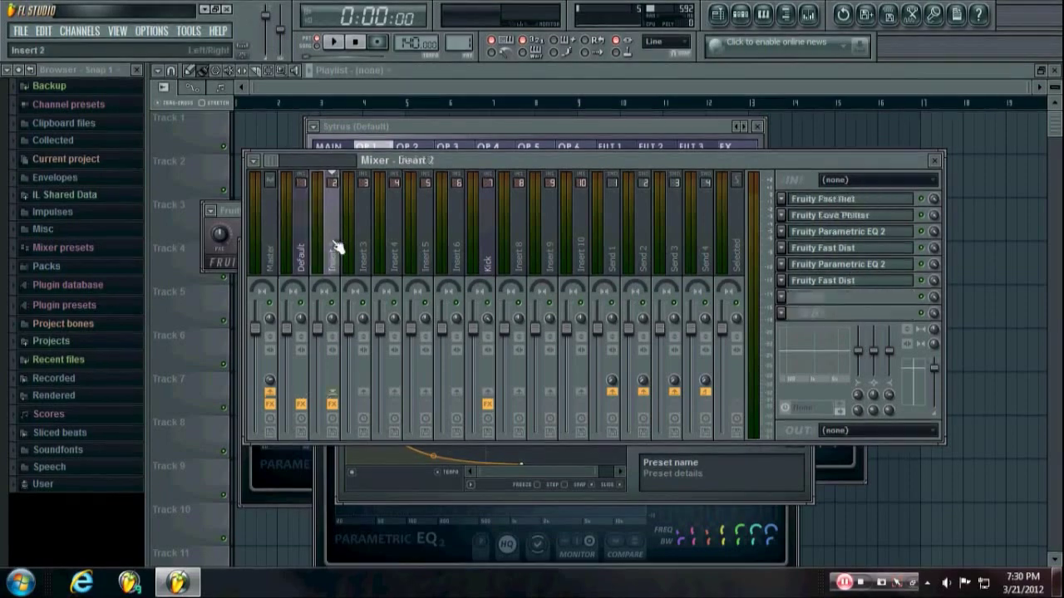
{"action": "left_click", "coordinate": [785, 297]}
{"action": "mouse_move", "coordinate": [802, 284]}
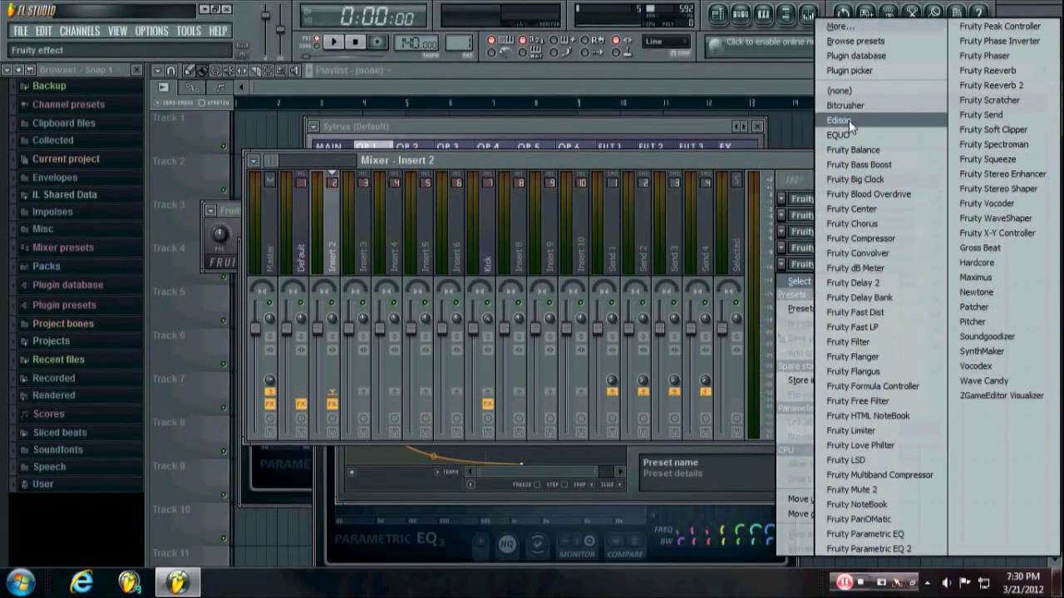
{"action": "left_click", "coordinate": [693, 163]}
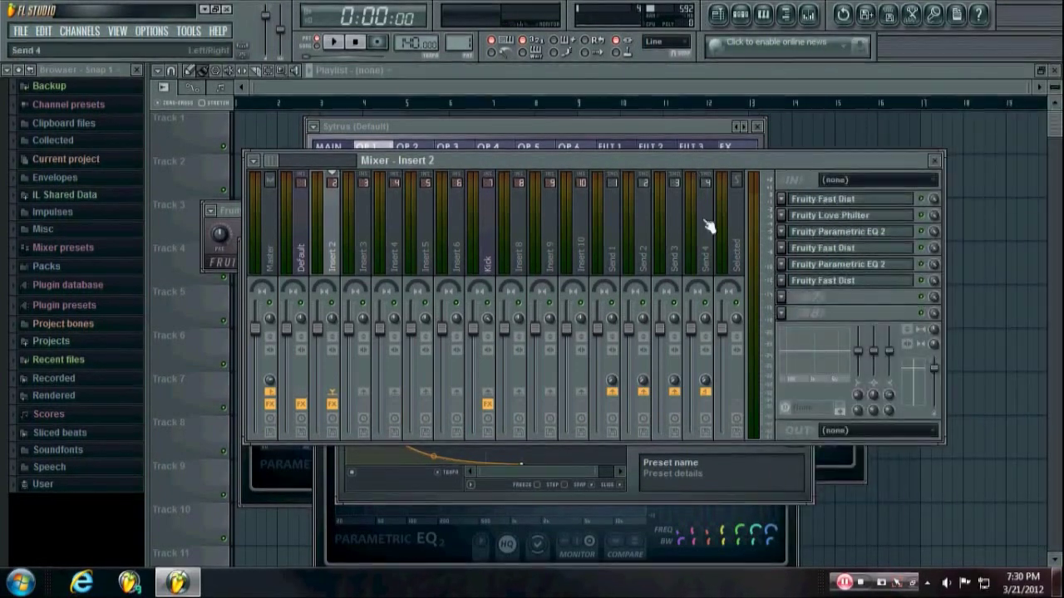